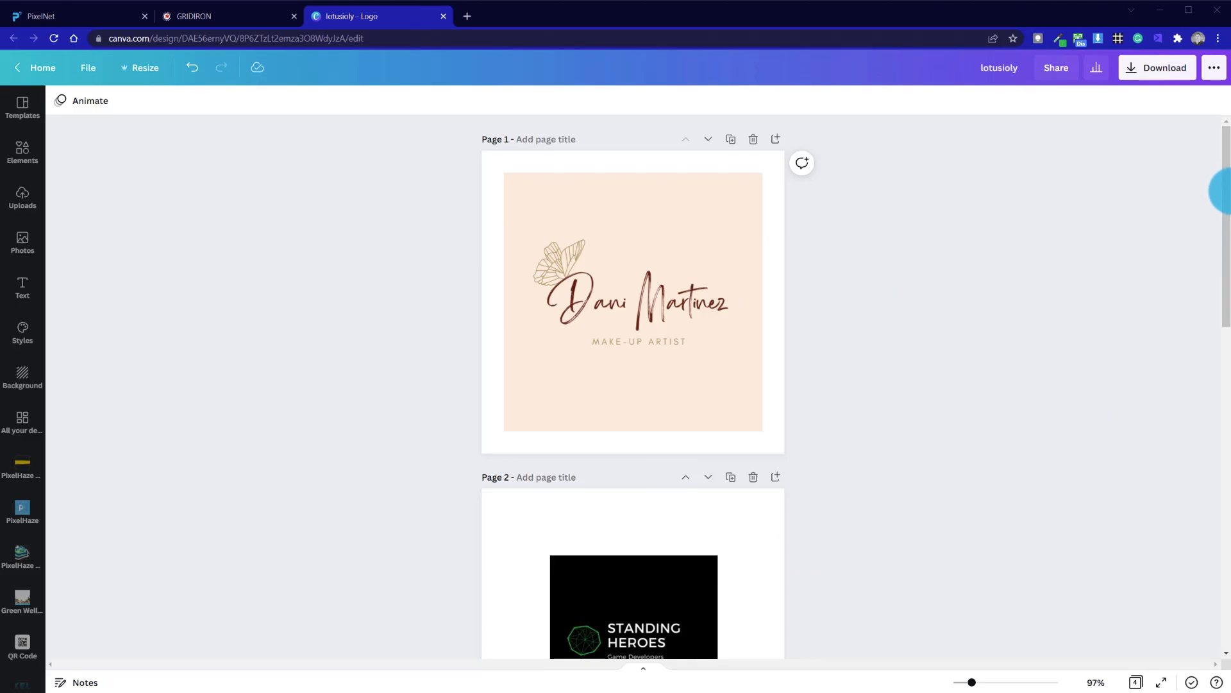
# - Switch to the GRIDIRON Squarespace site, review the Our Partners logo sections, and return to the Canva design
pyautogui.moveTo(1223, 192); pyautogui.dragTo(358, 43)
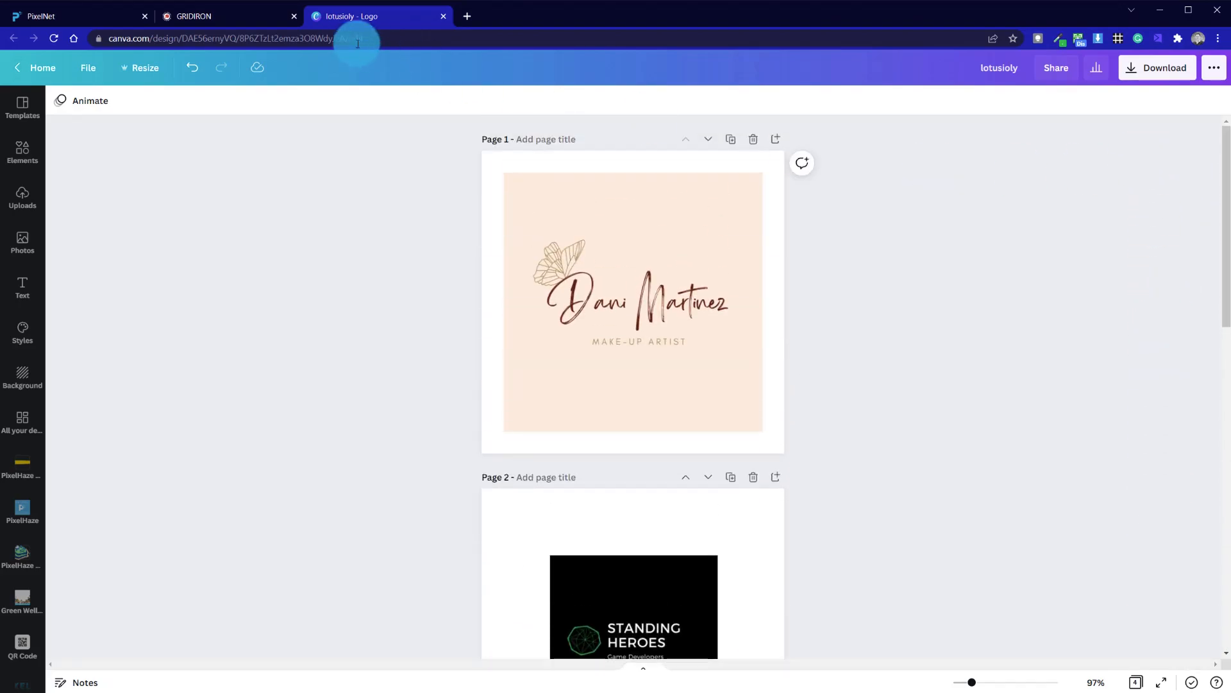
pyautogui.click(269, 17)
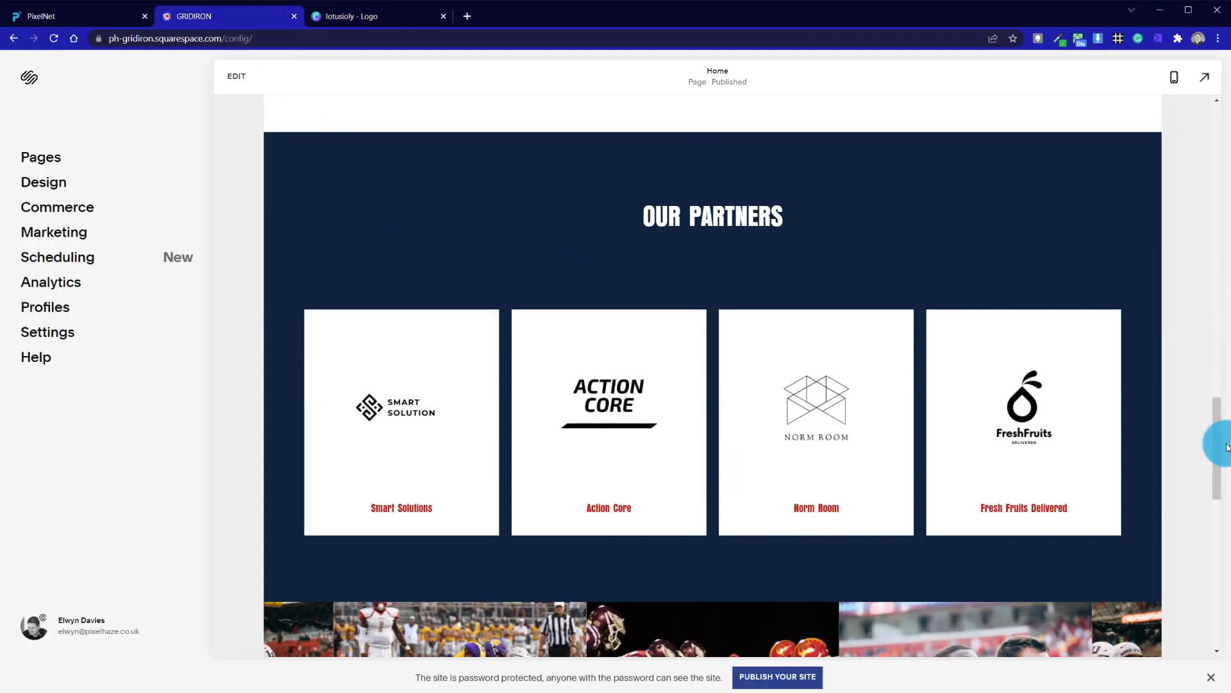
pyautogui.moveTo(1211, 416); pyautogui.dragTo(1212, 302)
pyautogui.click(645, 293)
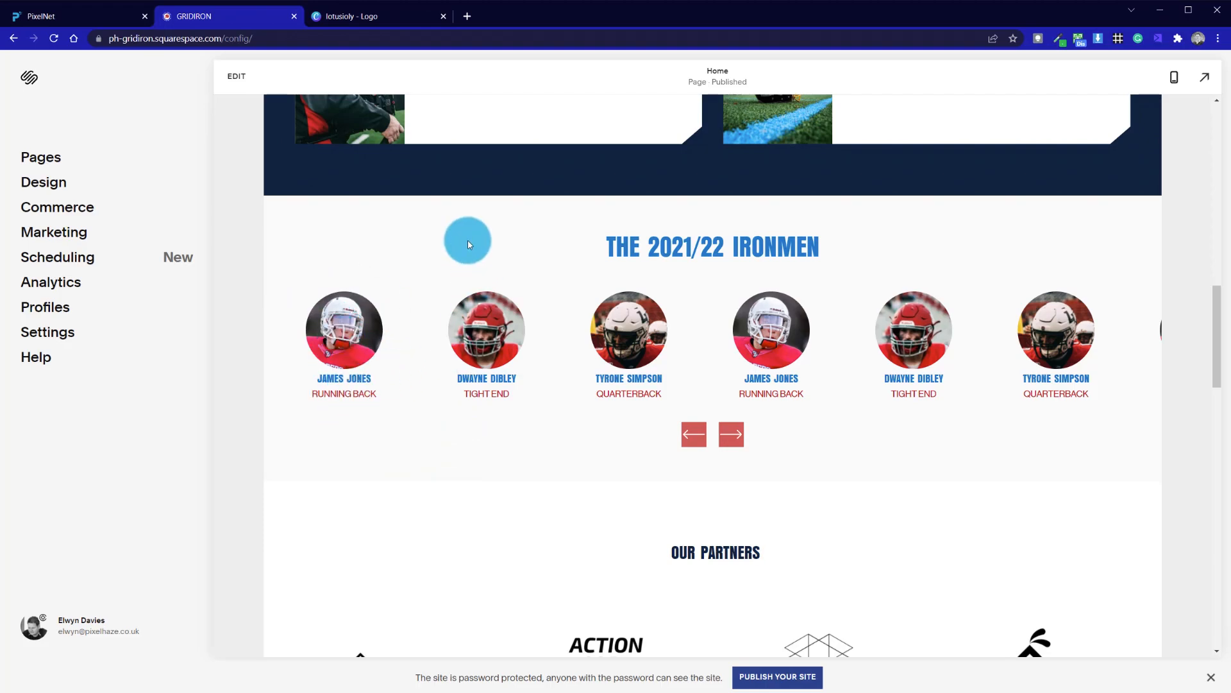
pyautogui.moveTo(1216, 344); pyautogui.dragTo(1210, 401)
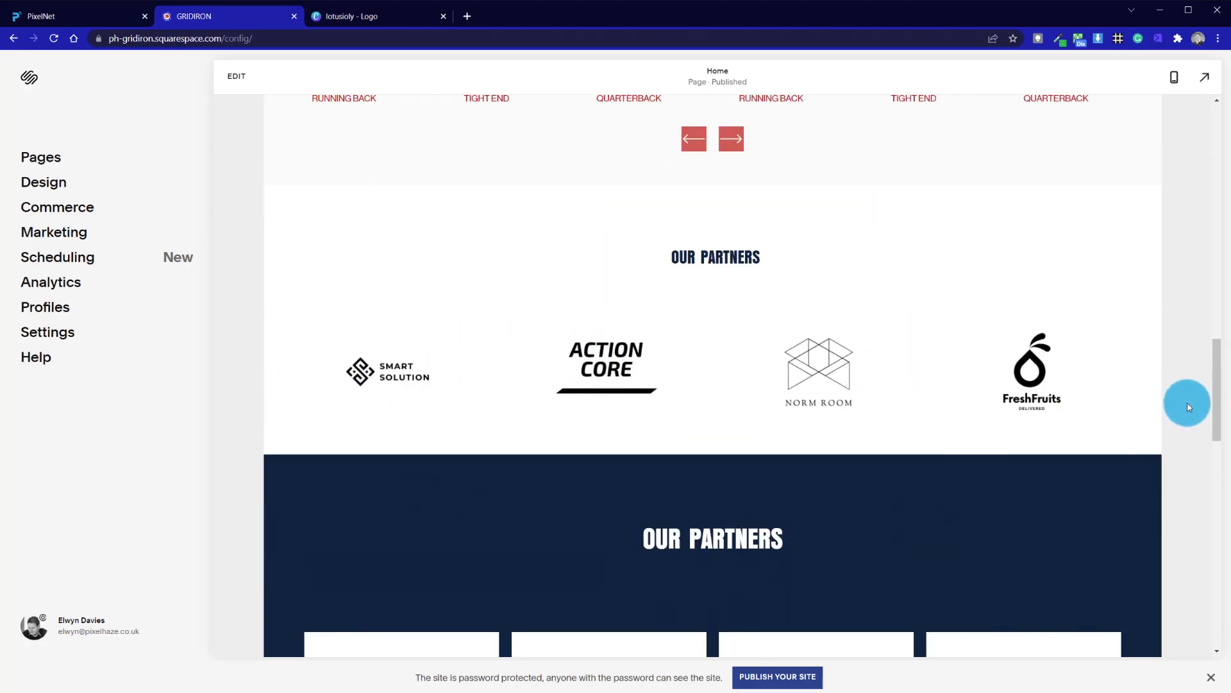
pyautogui.moveTo(1217, 407); pyautogui.dragTo(1217, 465)
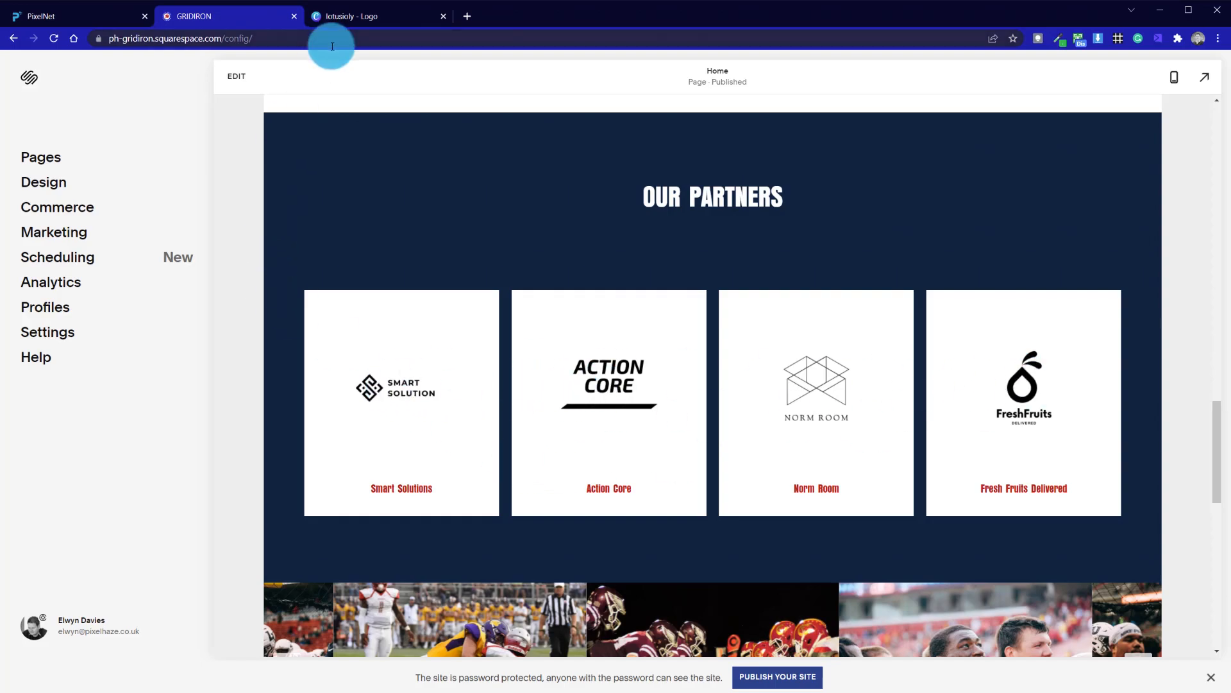
pyautogui.click(369, 17)
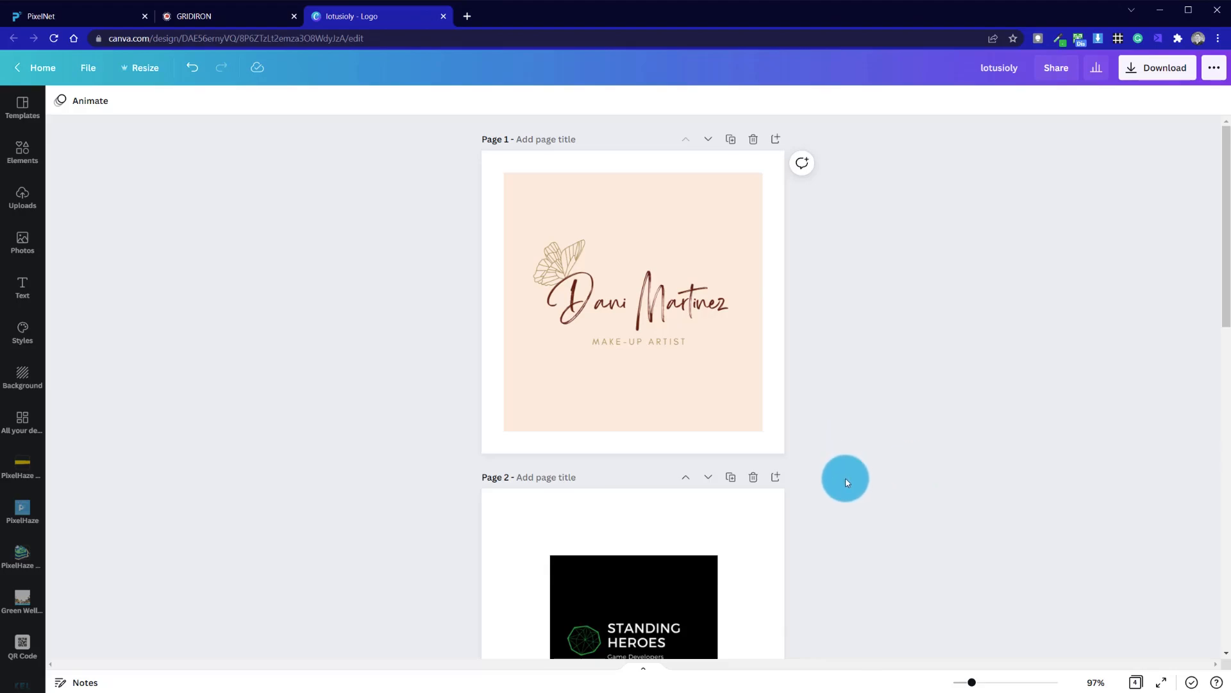
# - Browse through the logo pages of the Canva design
pyautogui.scroll(-6, 846, 482)
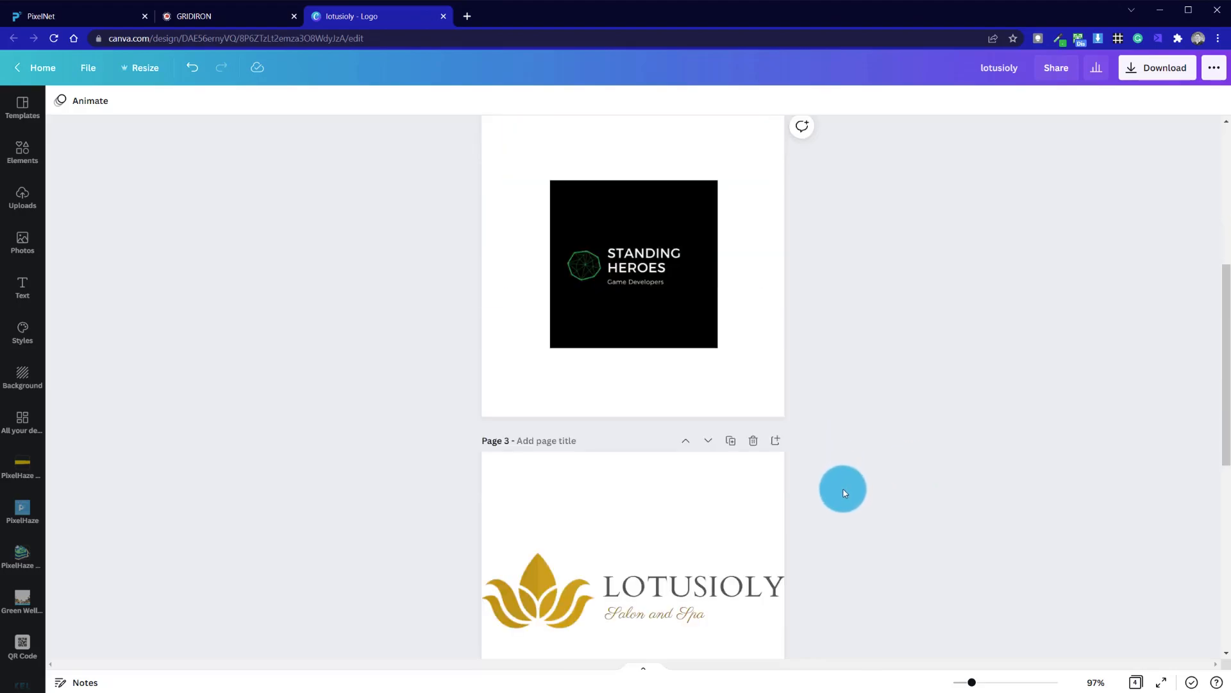
pyautogui.scroll(-8, 800, 605)
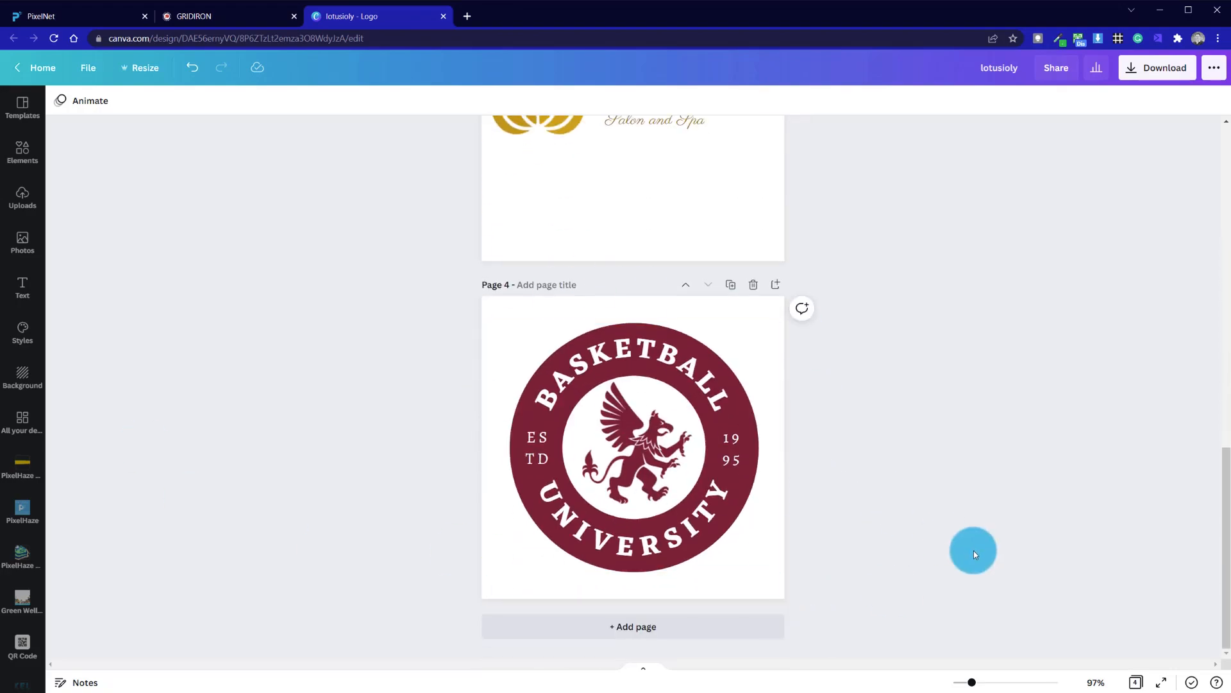
pyautogui.scroll(14, 1010, 565)
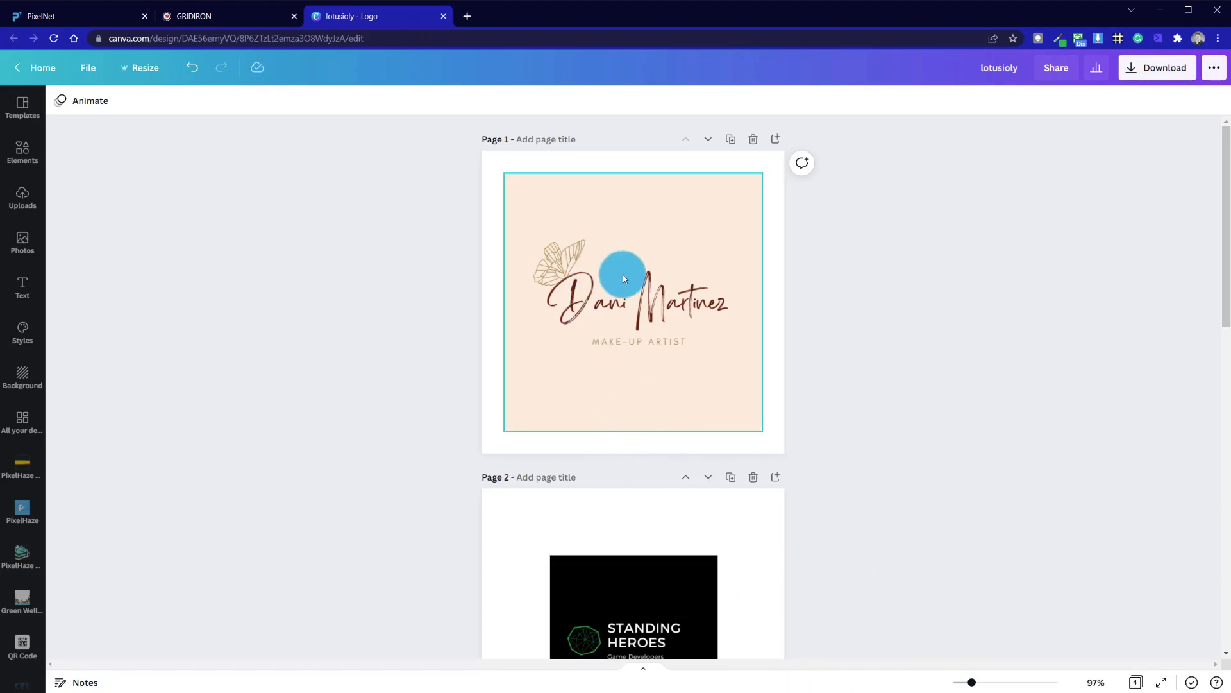
pyautogui.moveTo(622, 276)
pyautogui.mouseDown()
pyautogui.moveTo(633, 267)
pyautogui.moveTo(624, 292)
pyautogui.moveTo(627, 272)
pyautogui.mouseUp()
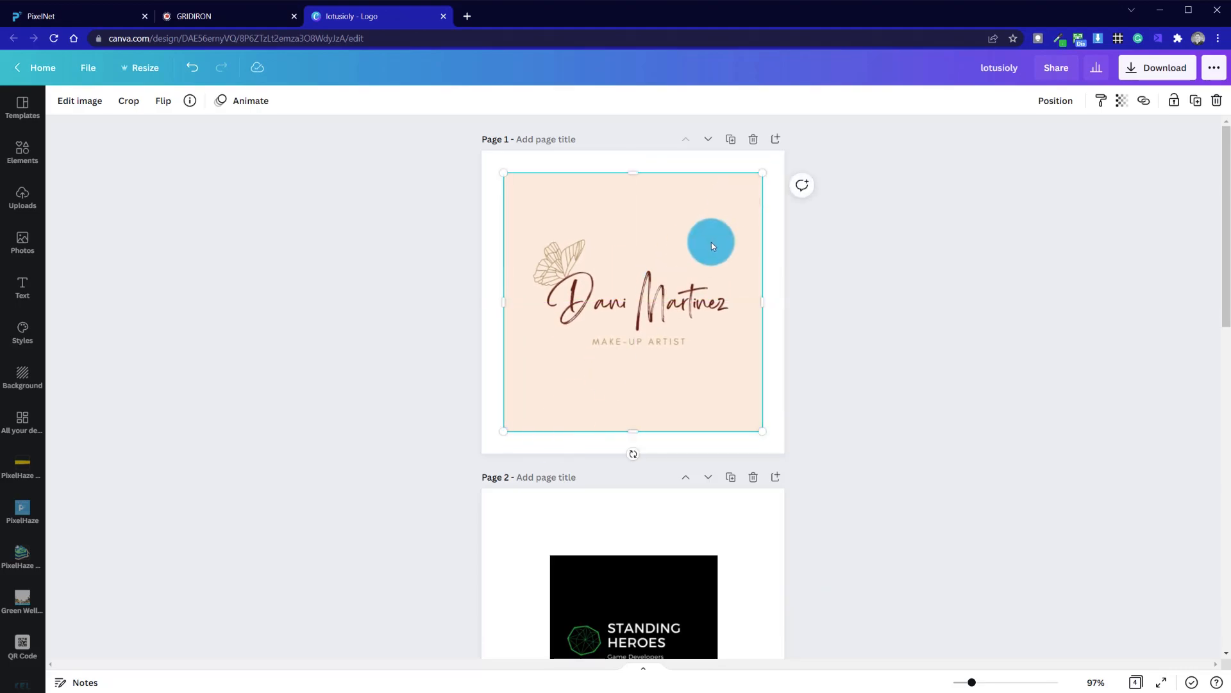
pyautogui.click(800, 331)
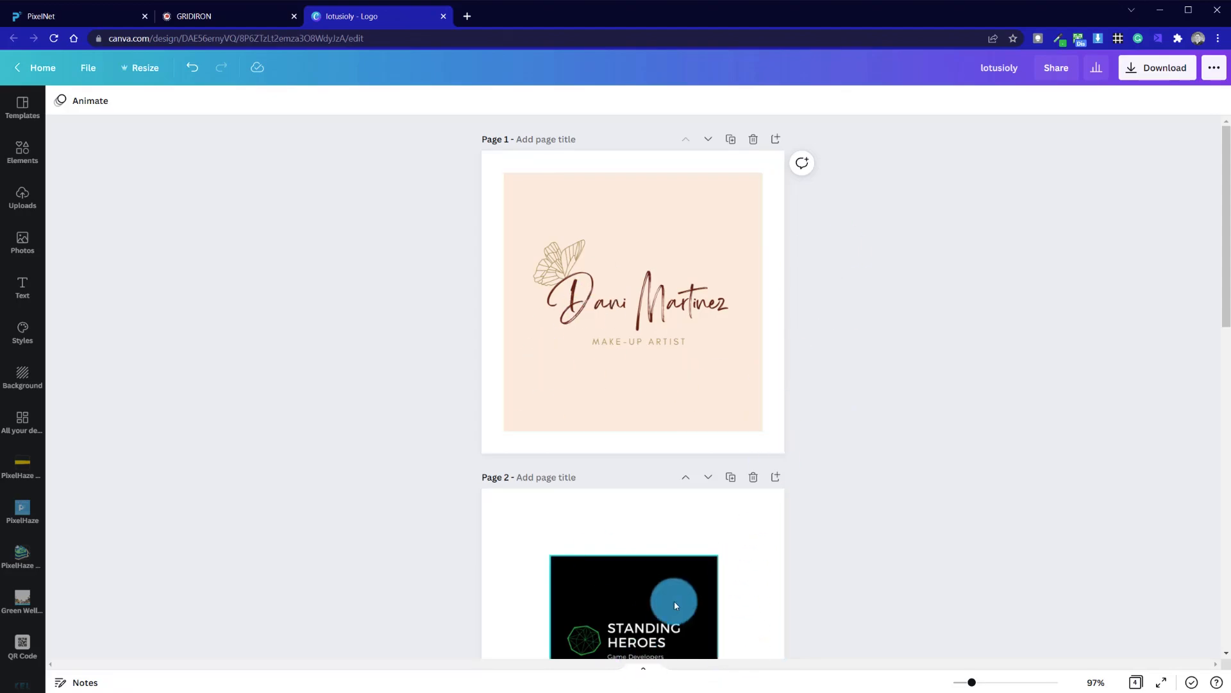
pyautogui.scroll(-10, 675, 601)
pyautogui.scroll(10, 674, 602)
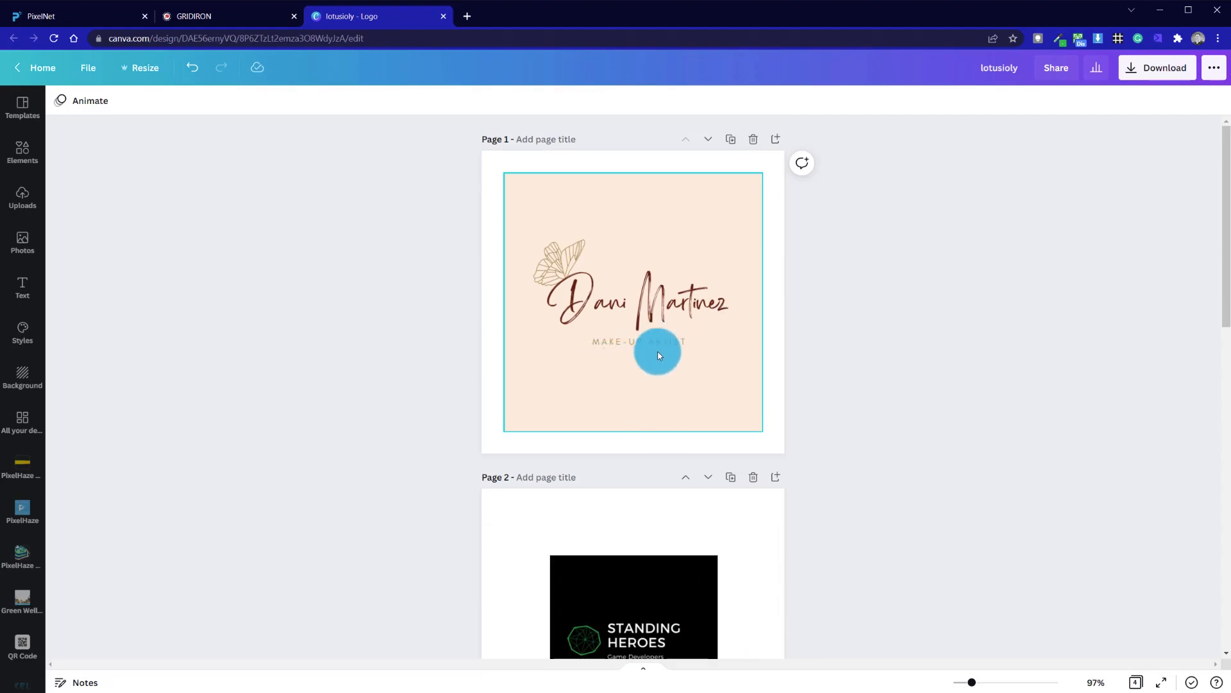
pyautogui.scroll(-5, 641, 501)
pyautogui.scroll(5, 642, 501)
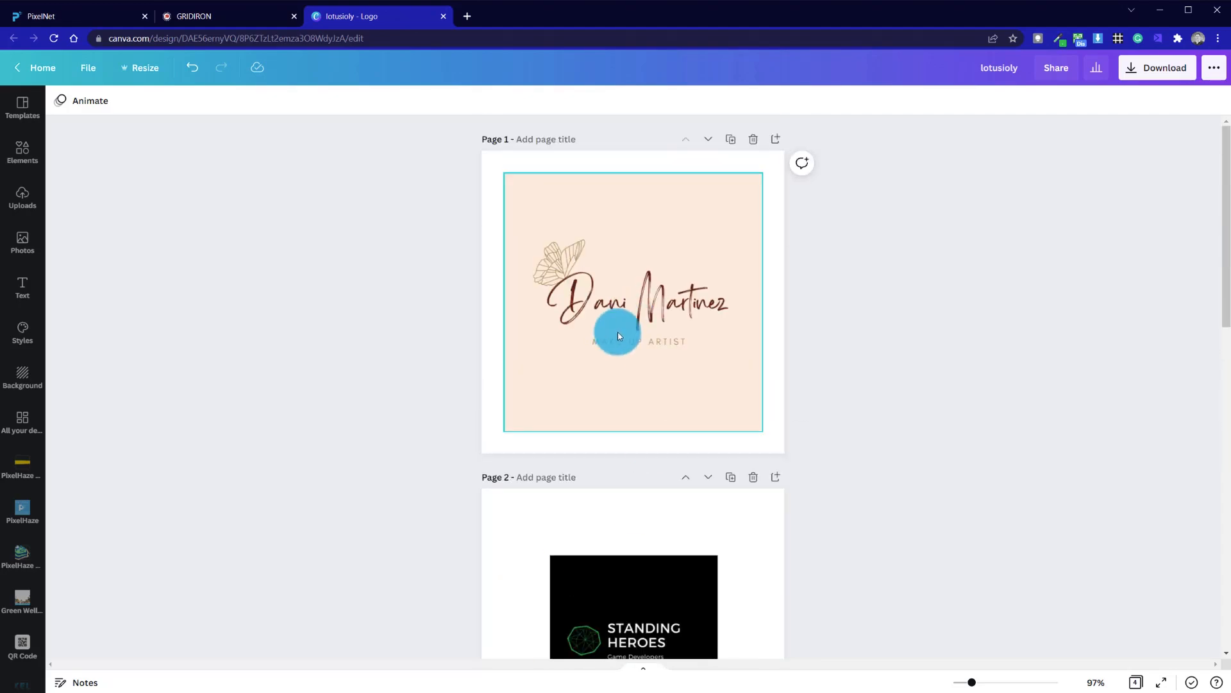
# - Remove the background from the Dani Martinez logo image on page 1 with the Background Remover
pyautogui.click(618, 352)
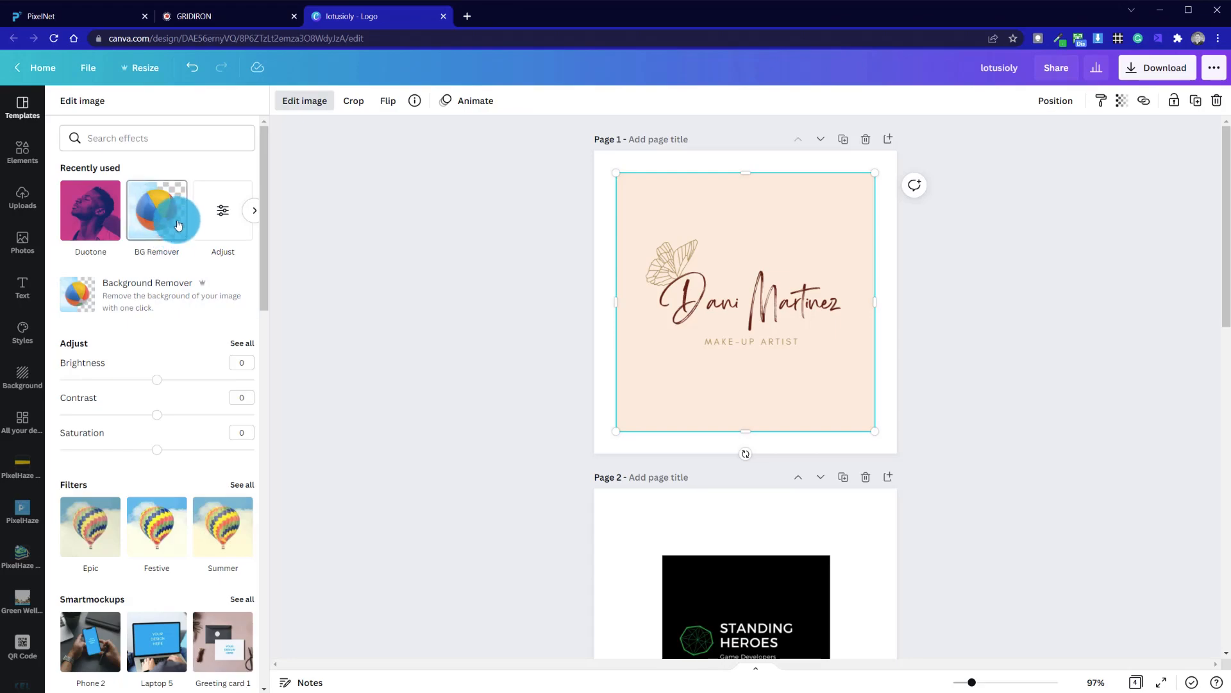
pyautogui.click(179, 224)
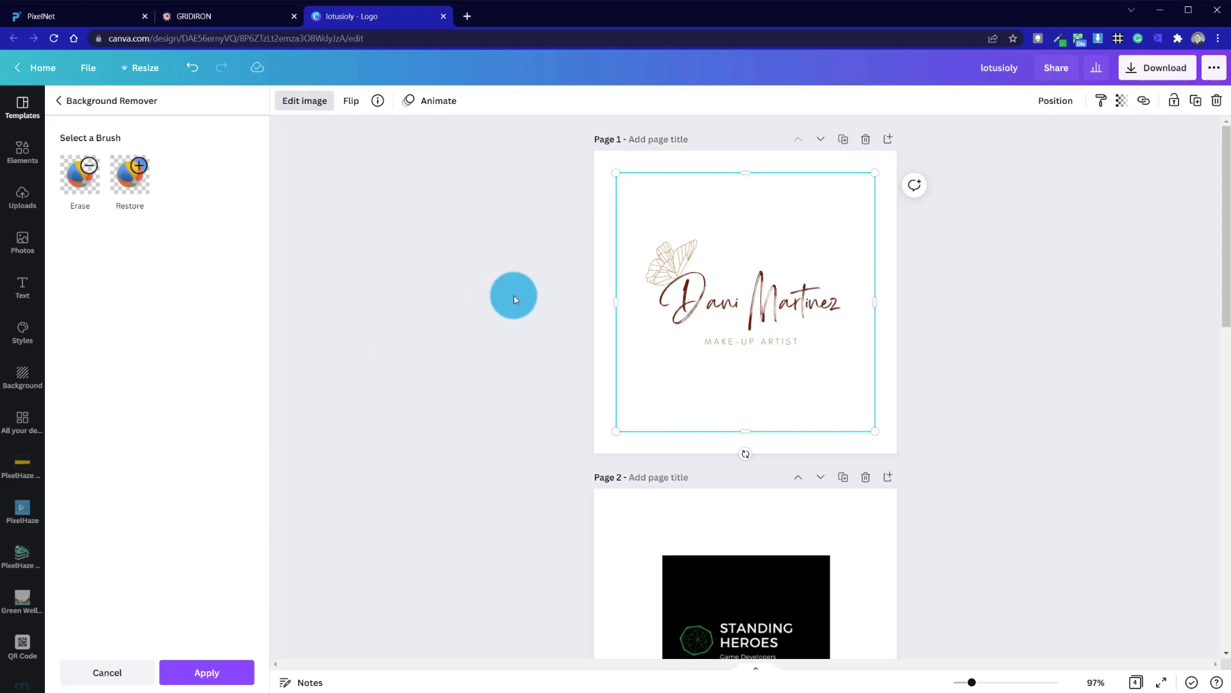
pyautogui.click(514, 295)
pyautogui.click(941, 271)
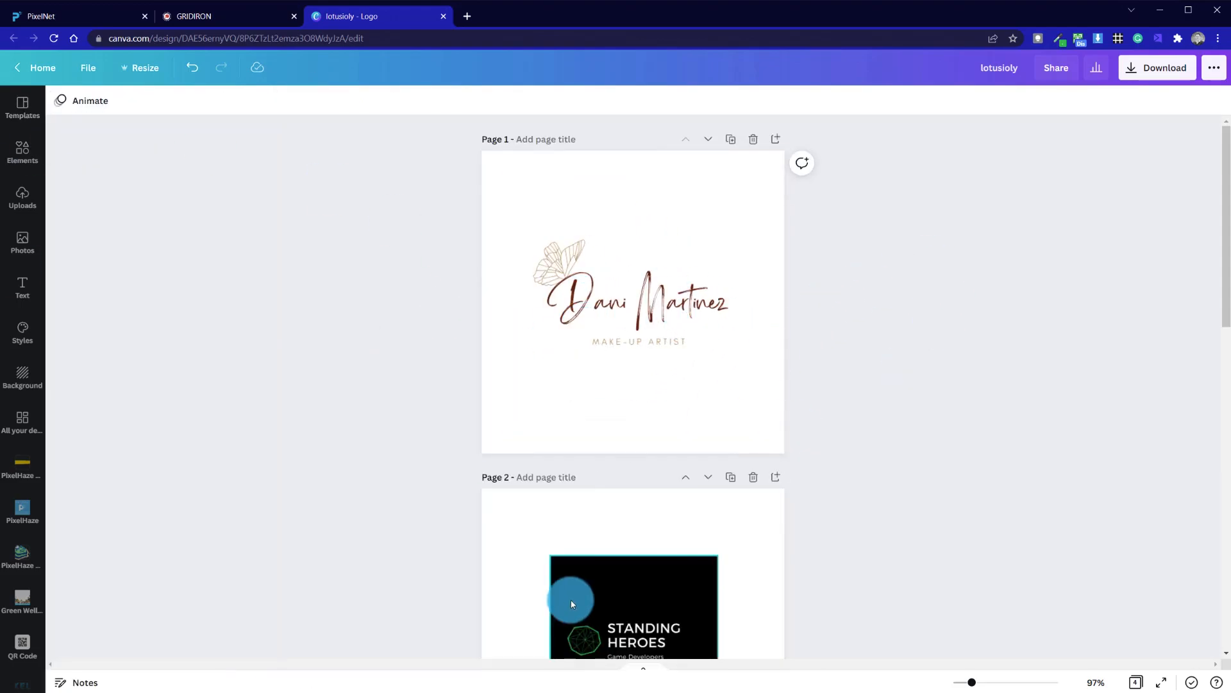
# - Zoom in to 107% and enlarge the Standing Heroes logo image, recentring it on page 2
pyautogui.moveTo(969, 681); pyautogui.dragTo(973, 683)
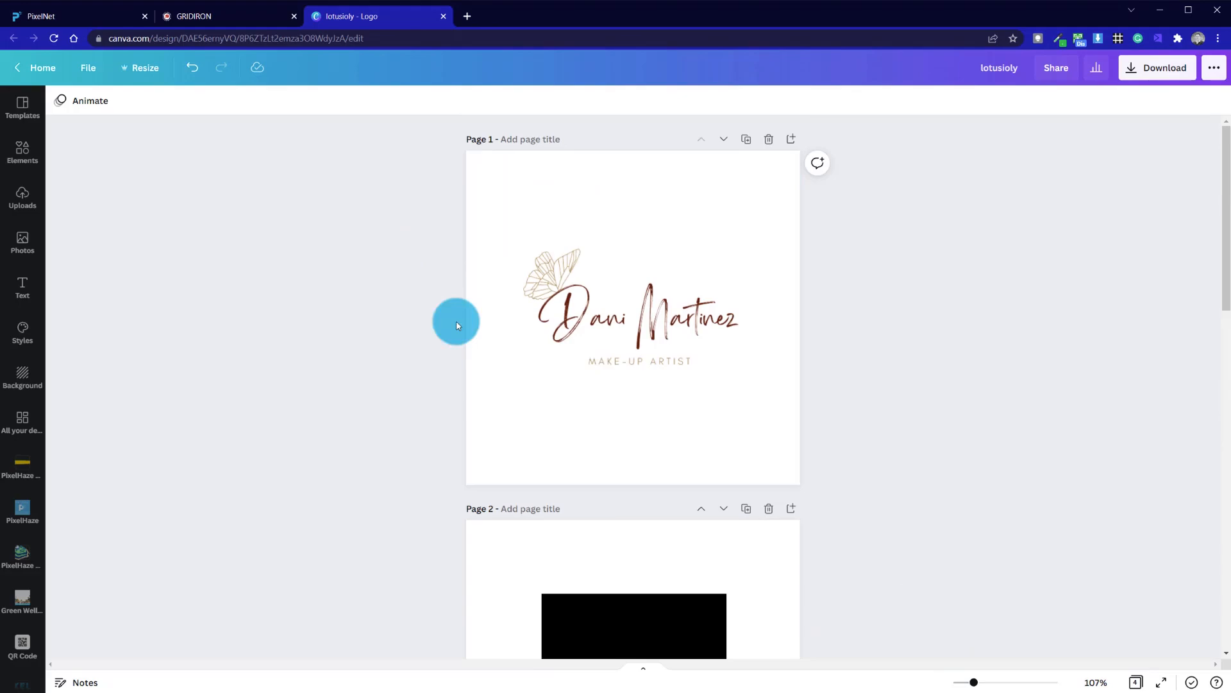
pyautogui.scroll(-5, 465, 449)
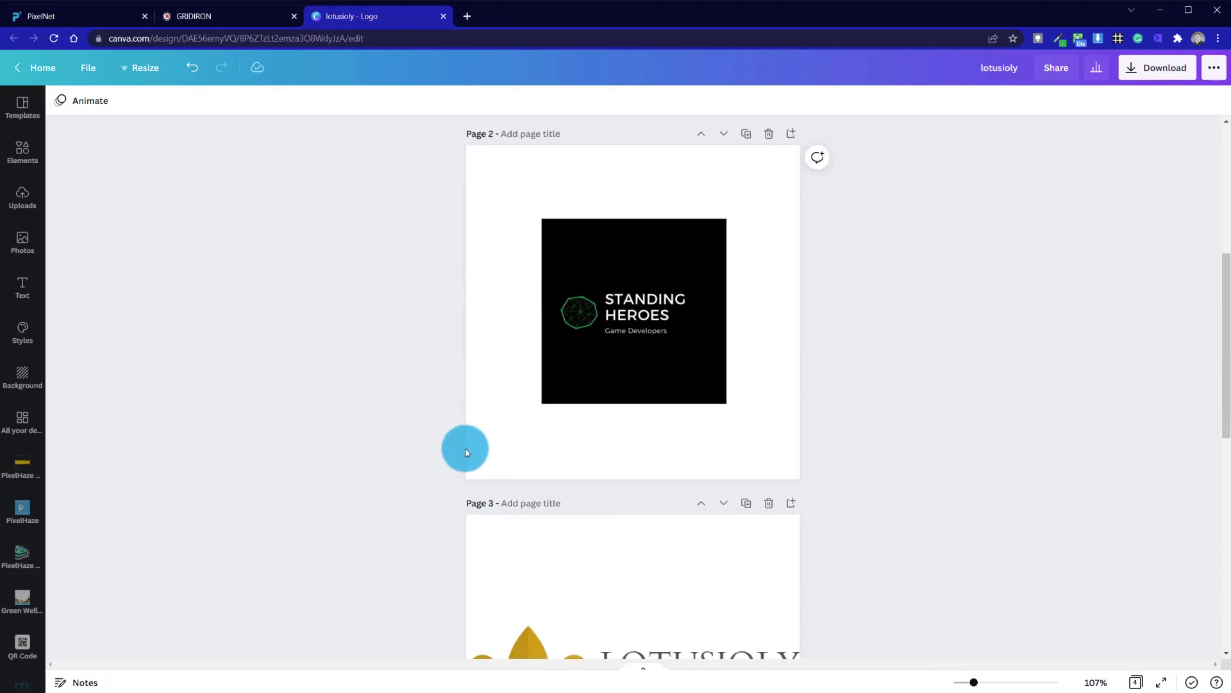
pyautogui.scroll(5, 465, 453)
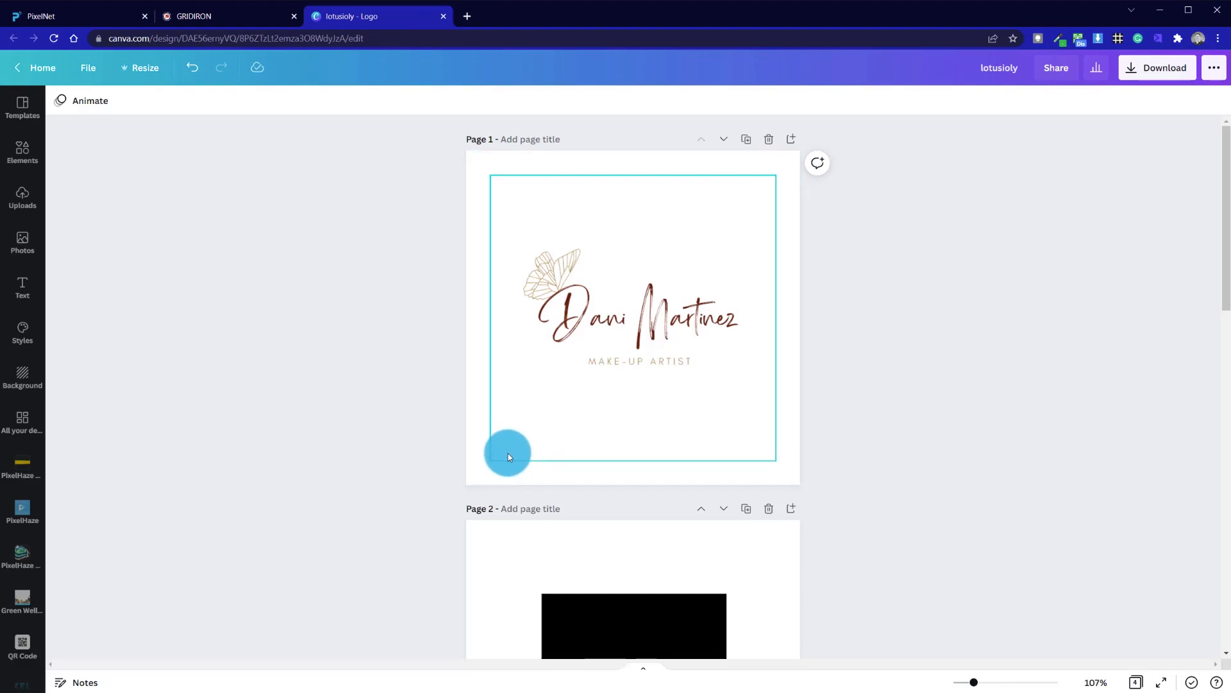
pyautogui.scroll(-5, 508, 452)
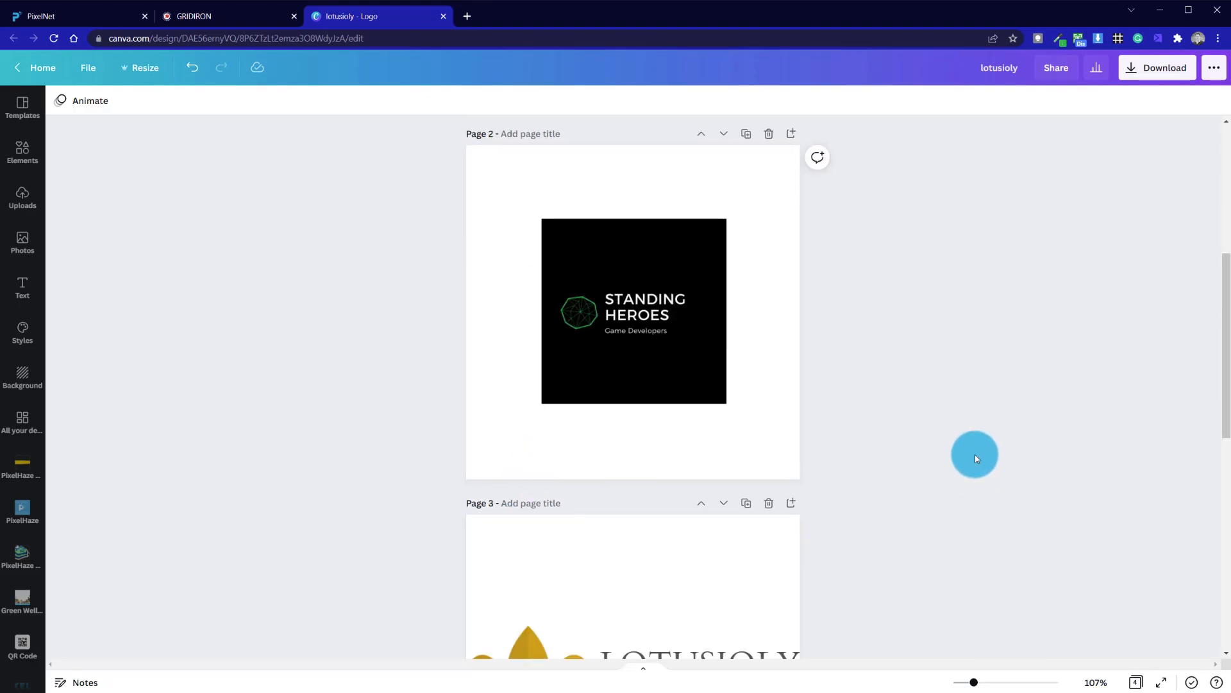
pyautogui.click(596, 327)
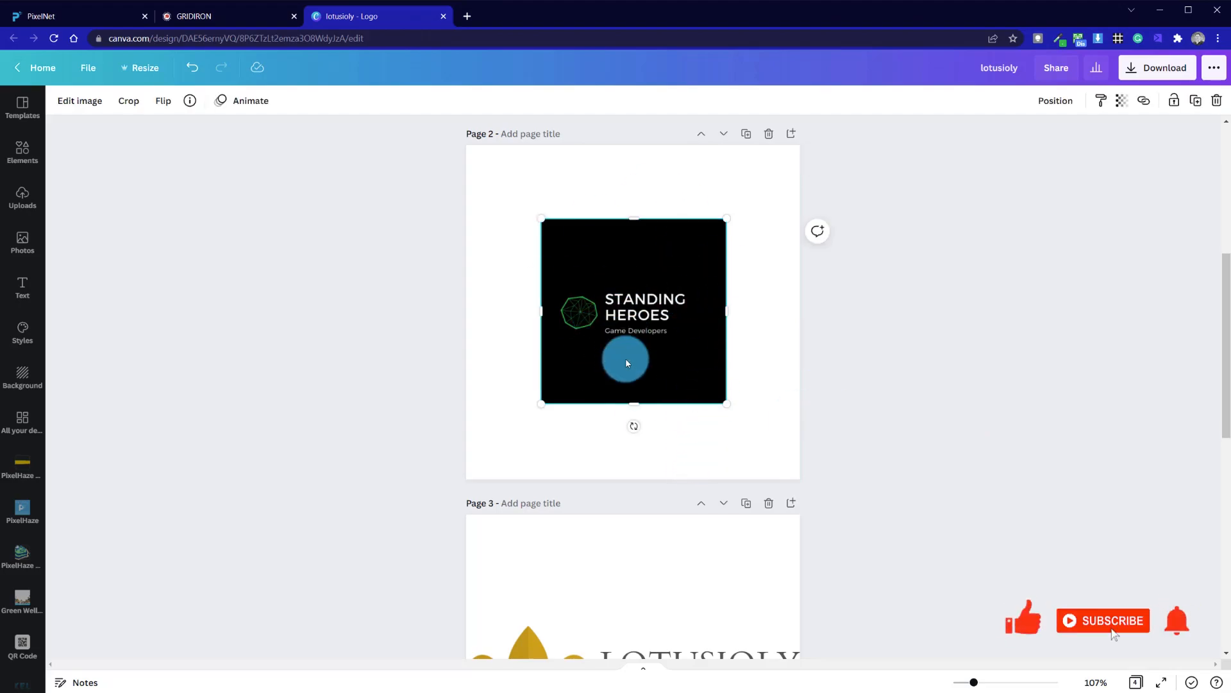
pyautogui.scroll(5, 626, 538)
pyautogui.scroll(-5, 625, 538)
pyautogui.moveTo(622, 338); pyautogui.dragTo(591, 282)
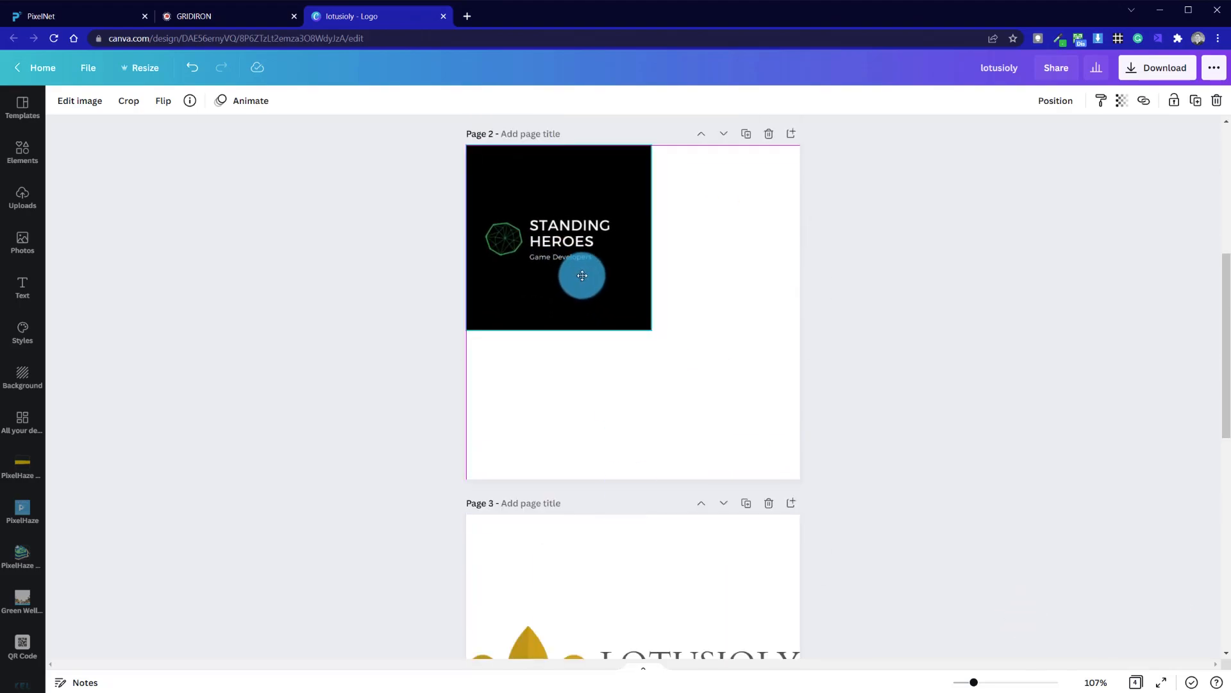
pyautogui.moveTo(653, 333); pyautogui.dragTo(678, 357)
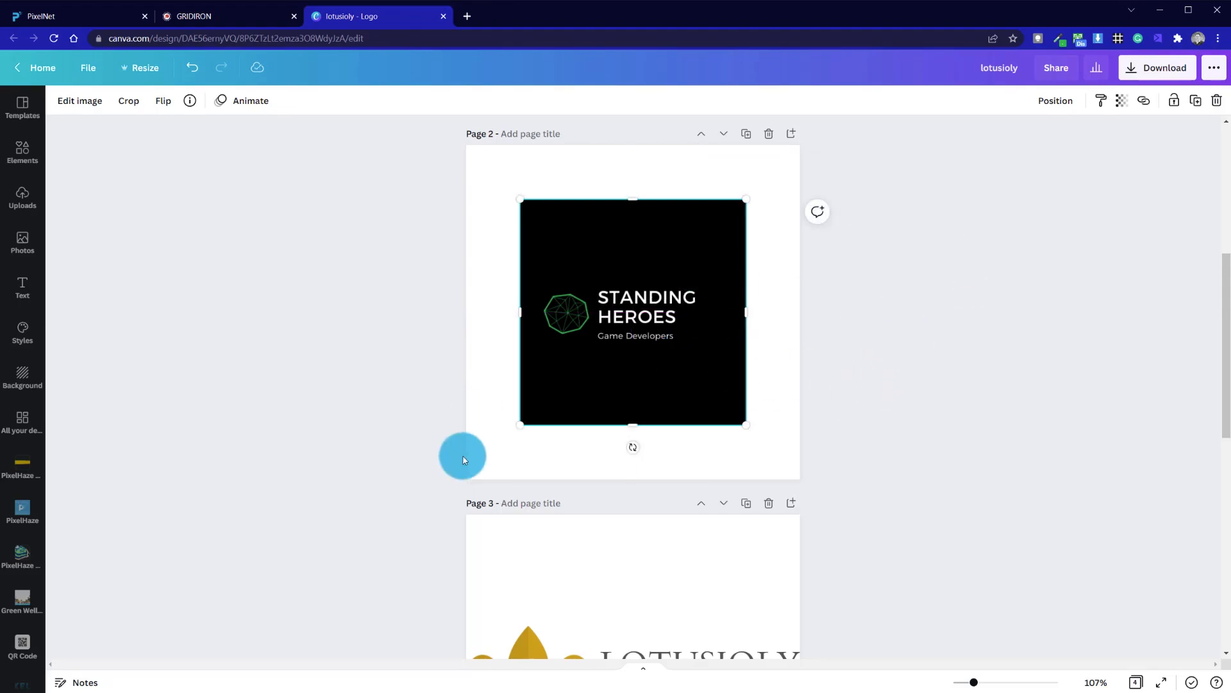
# - Enlarge the Standing Heroes image further and trim its left and right sides closer to the logo
pyautogui.click(407, 330)
pyautogui.click(661, 356)
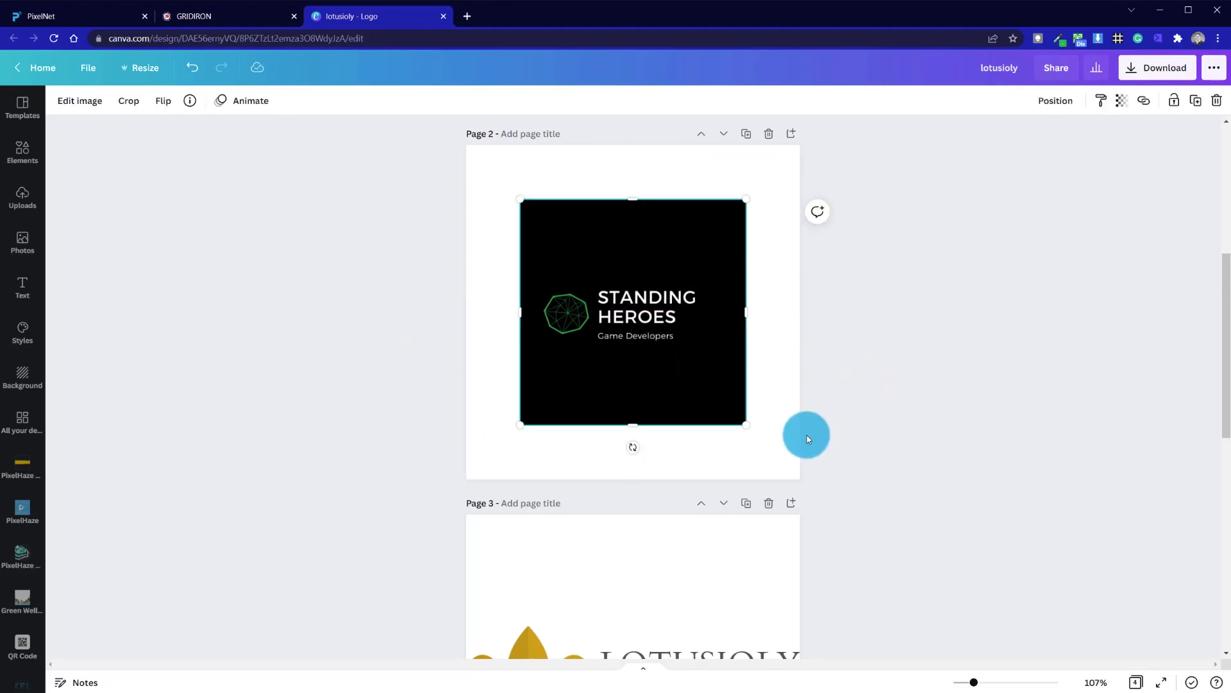
pyautogui.moveTo(749, 427); pyautogui.dragTo(793, 452)
pyautogui.moveTo(731, 406); pyautogui.dragTo(713, 387)
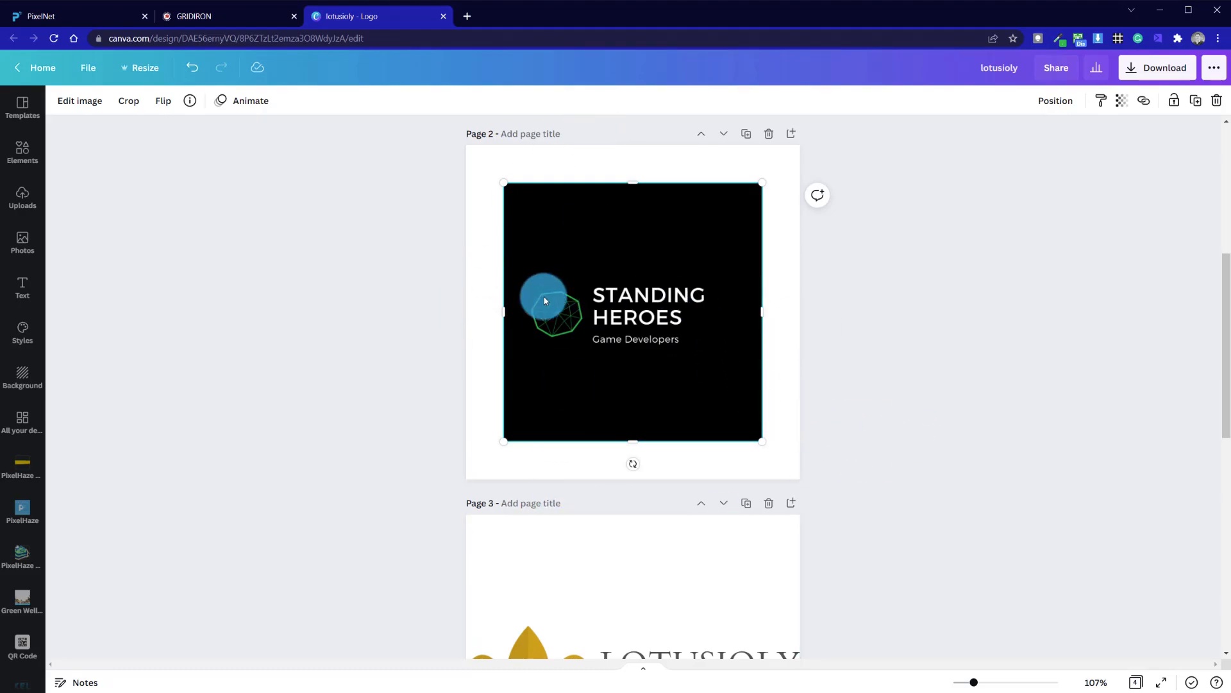
pyautogui.moveTo(766, 306); pyautogui.dragTo(707, 307)
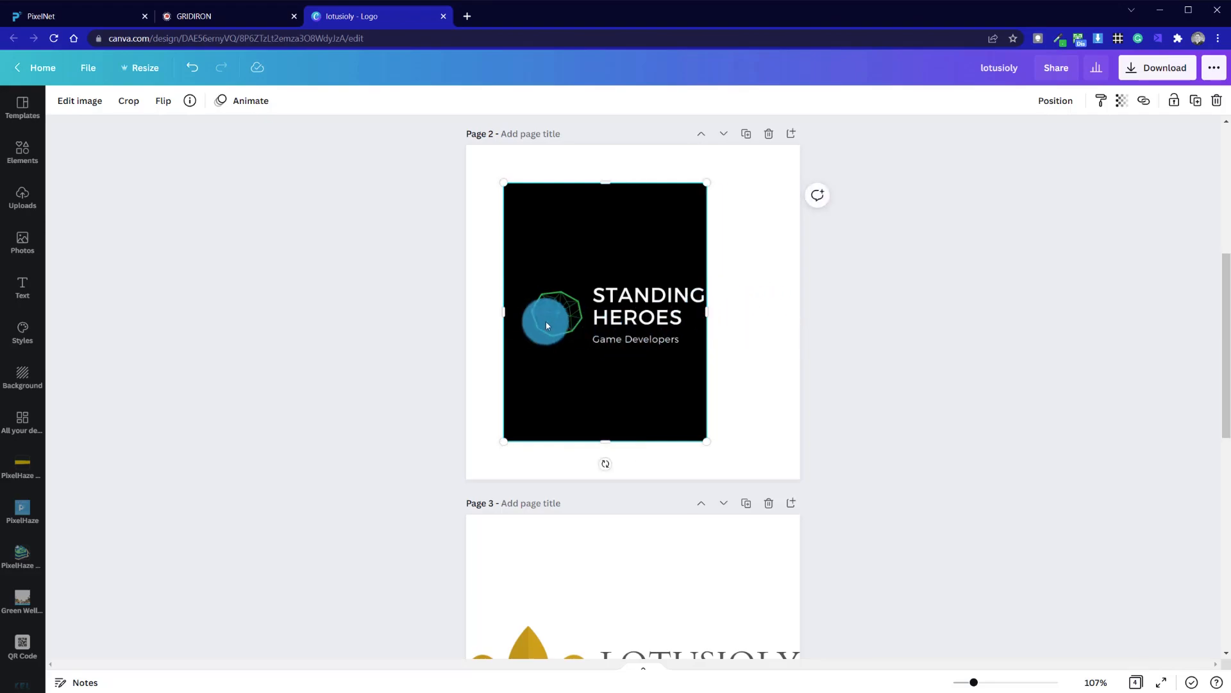
pyautogui.moveTo(504, 312); pyautogui.dragTo(526, 312)
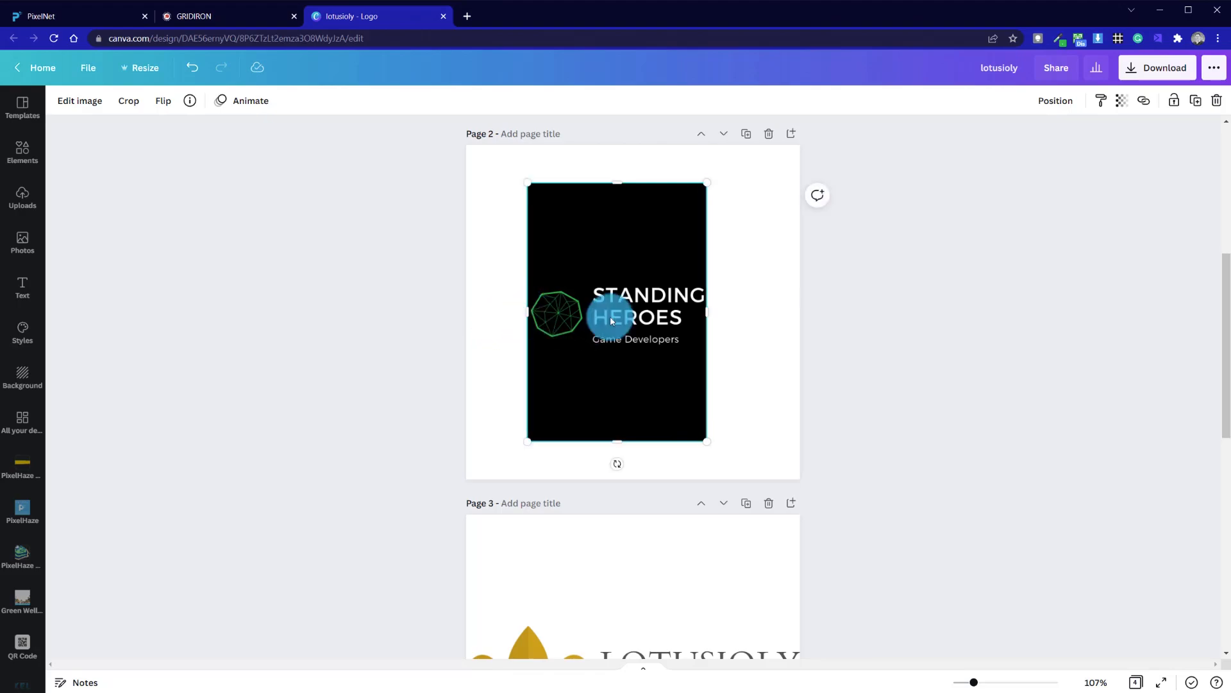
pyautogui.click(758, 337)
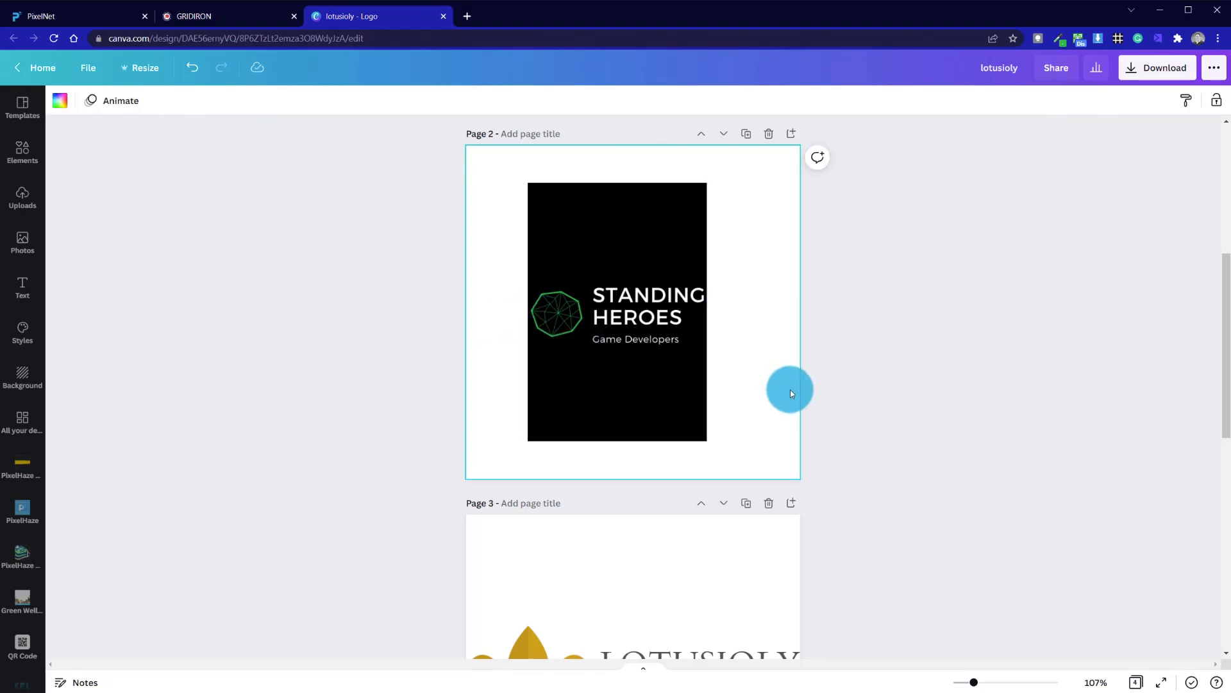
# - Enlarge the image slightly and crop its top and bottom into a narrow banner around the logo
pyautogui.click(680, 292)
pyautogui.moveTo(655, 199); pyautogui.dragTo(677, 244)
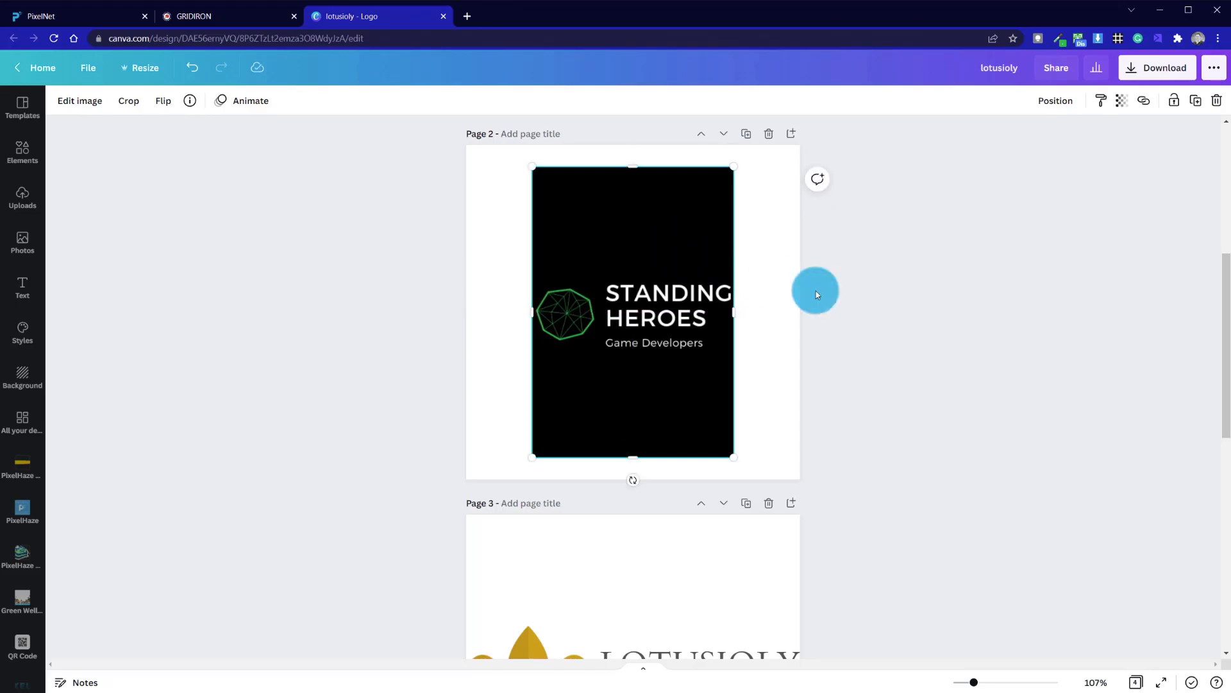
pyautogui.click(893, 302)
pyautogui.click(620, 182)
pyautogui.moveTo(633, 167); pyautogui.dragTo(633, 271)
pyautogui.moveTo(633, 457); pyautogui.dragTo(644, 357)
pyautogui.click(648, 402)
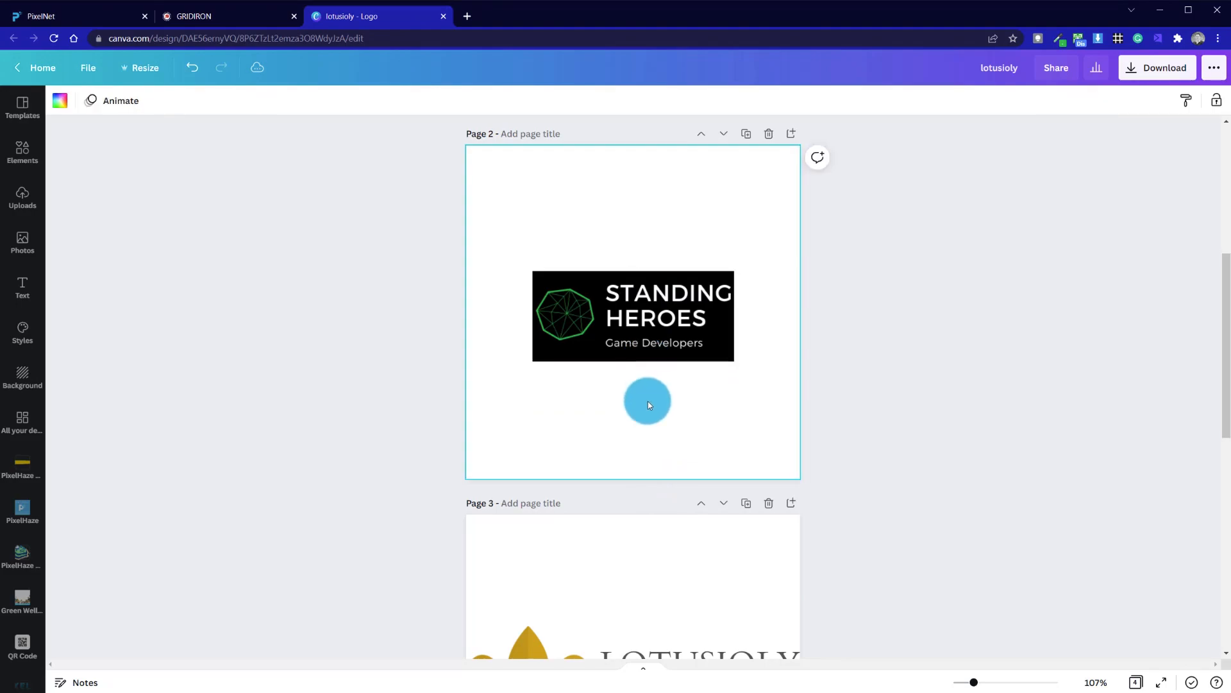
# - Duplicate page 2
pyautogui.click(748, 136)
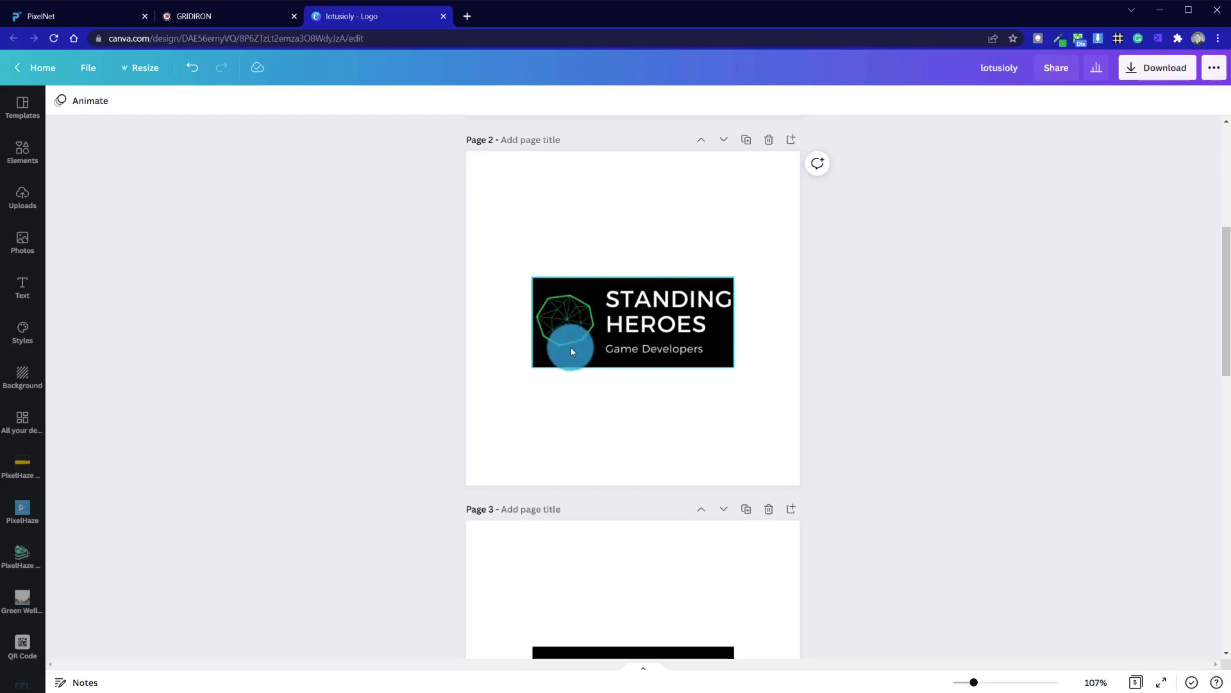
pyautogui.scroll(-5, 750, 462)
pyautogui.scroll(10, 750, 462)
pyautogui.scroll(-5, 749, 460)
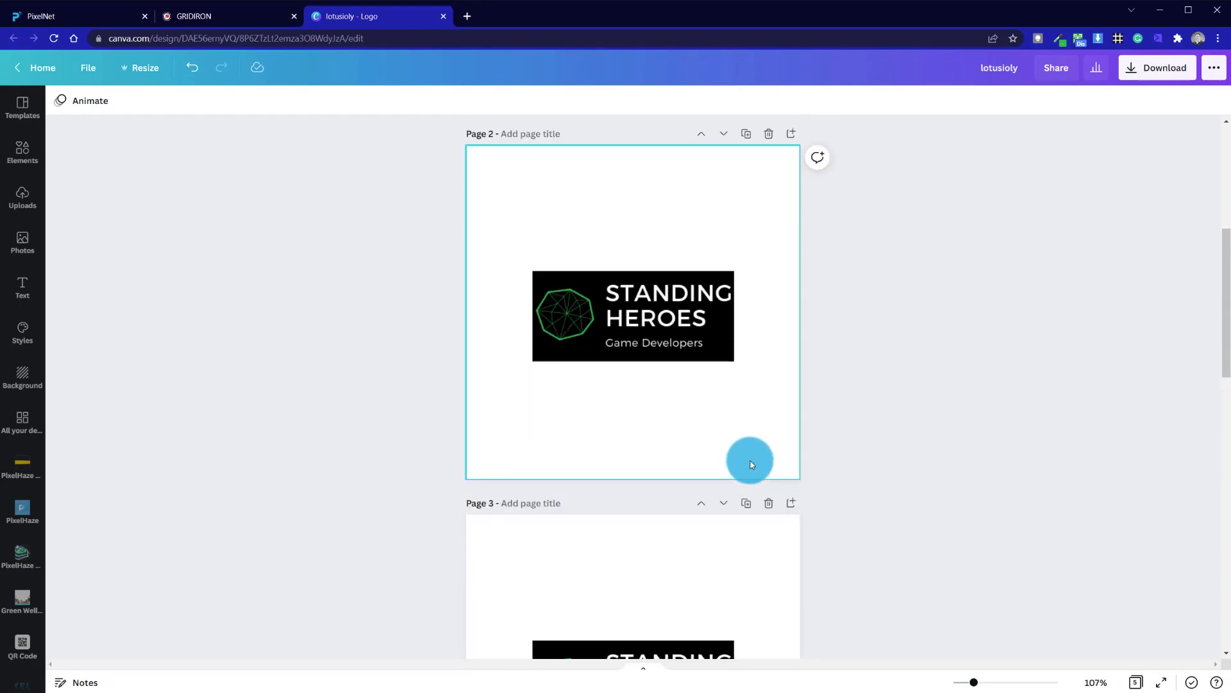
# - Remove the background from the Standing Heroes logo image on page 2 with the Background Remover
pyautogui.click(724, 351)
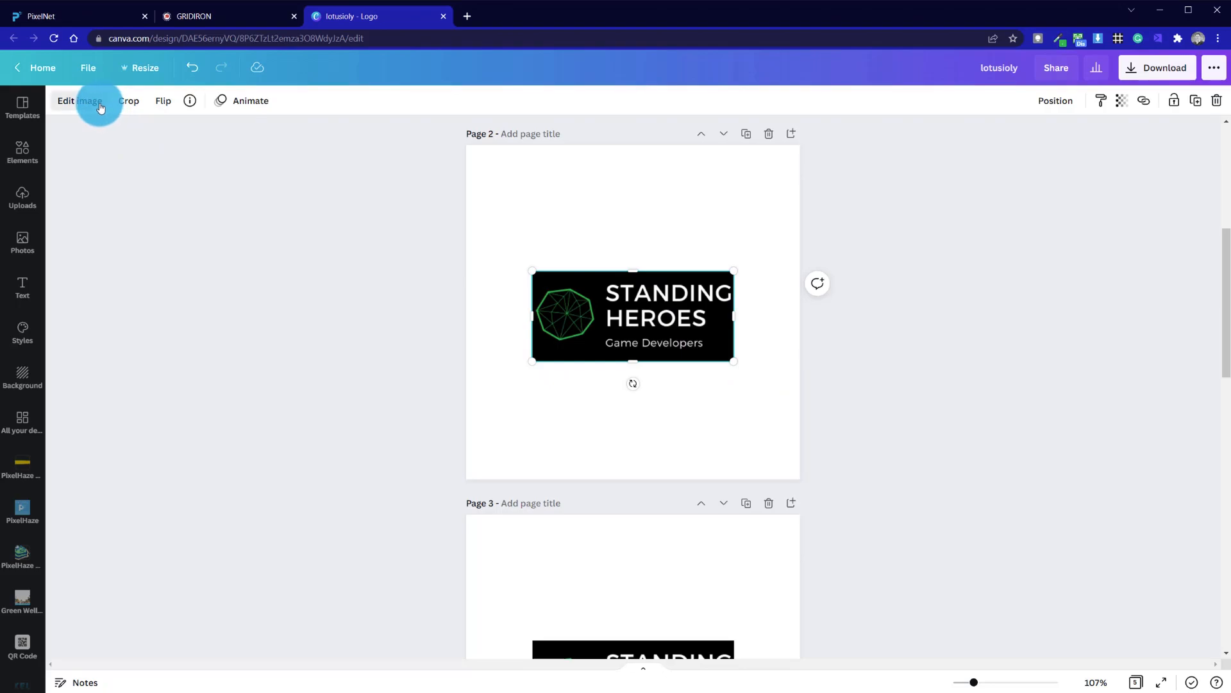
pyautogui.click(100, 104)
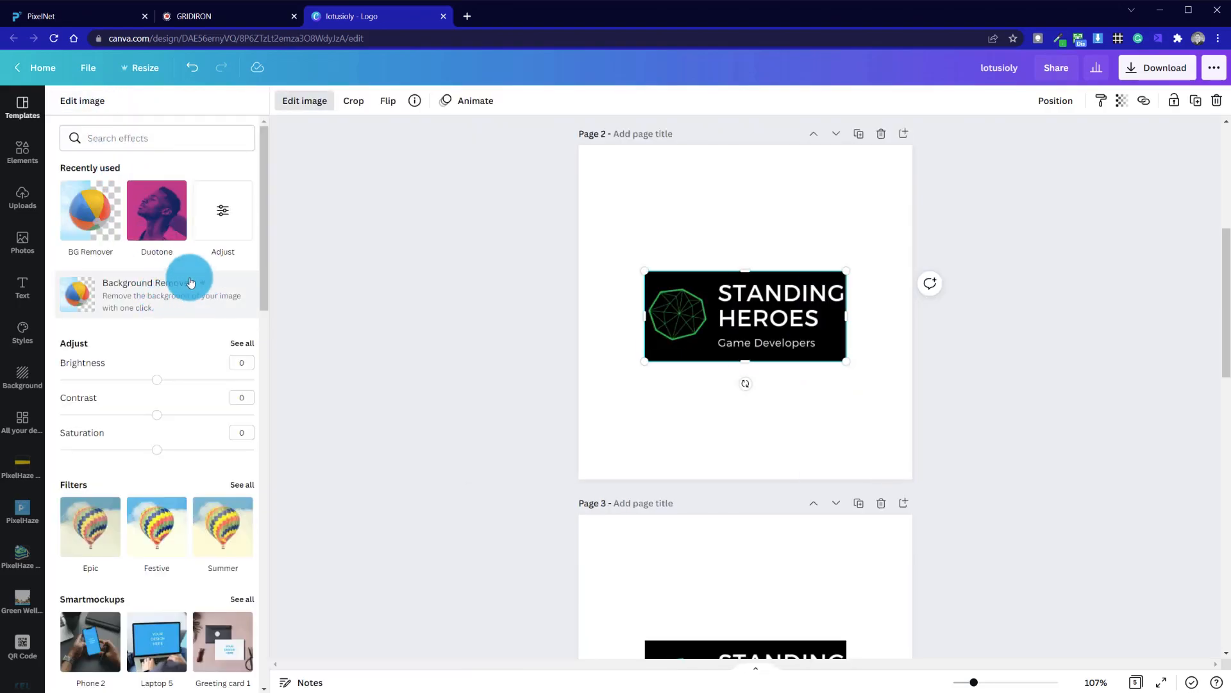
pyautogui.click(171, 292)
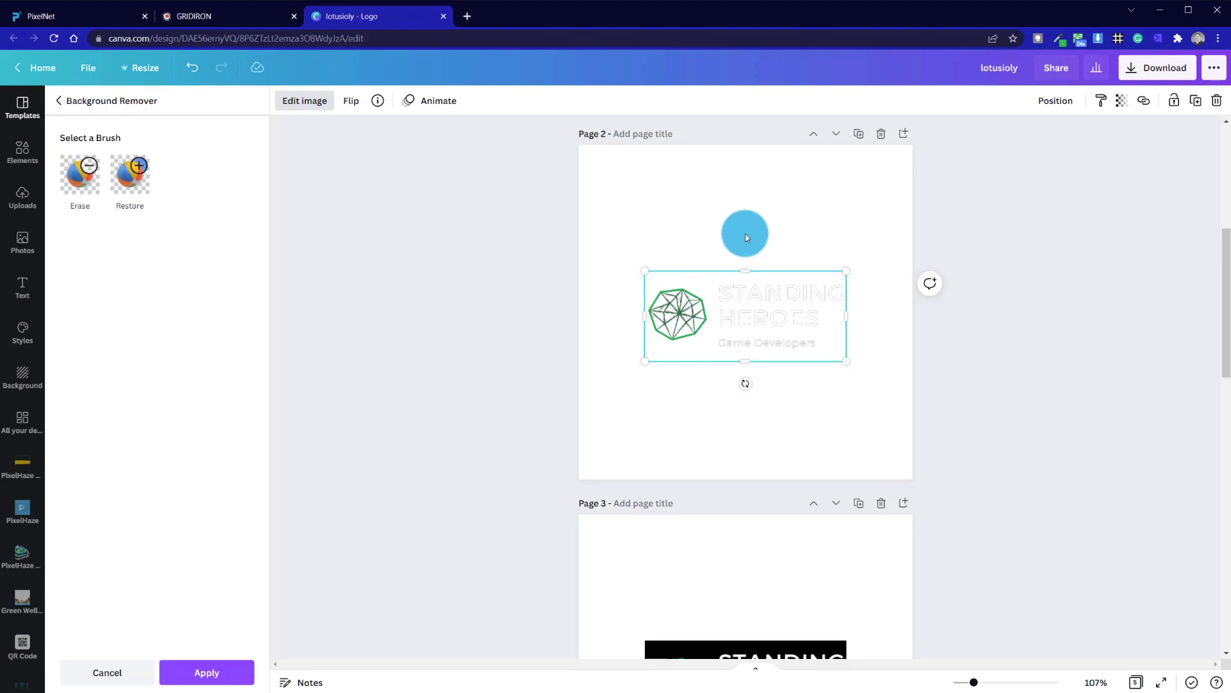
# - Apply a Cherry Duotone effect to the page 2 logo with white shadows and black highlights
pyautogui.press('Escape')
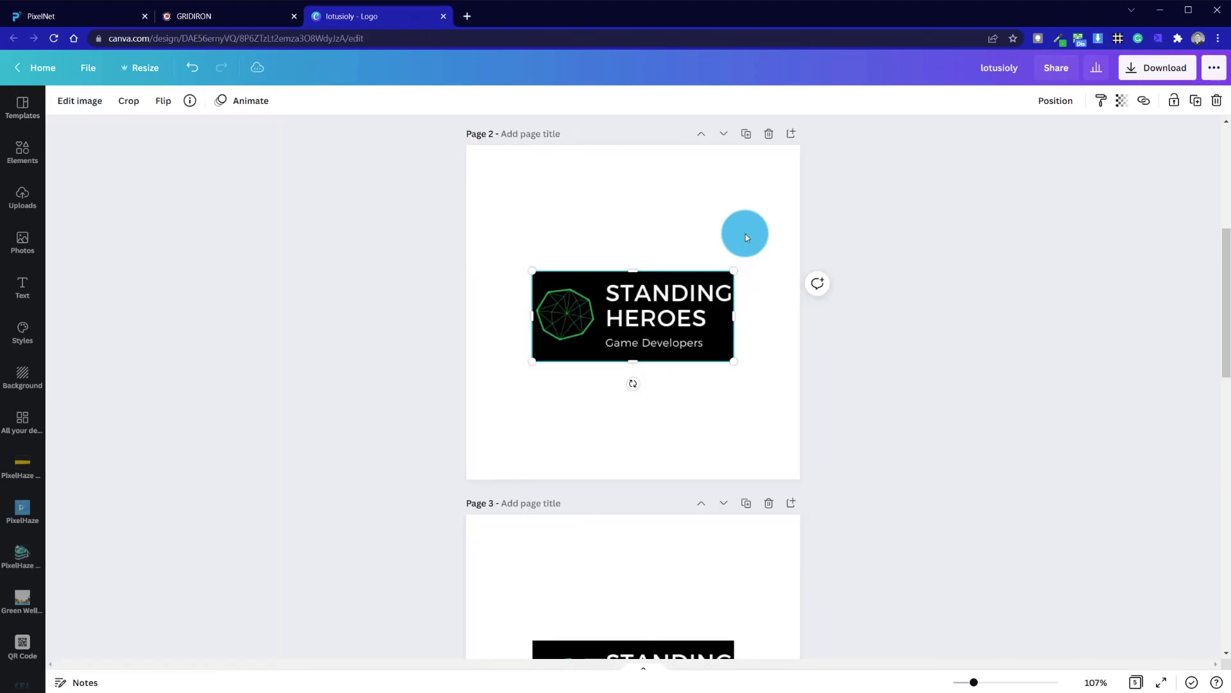
pyautogui.click(87, 103)
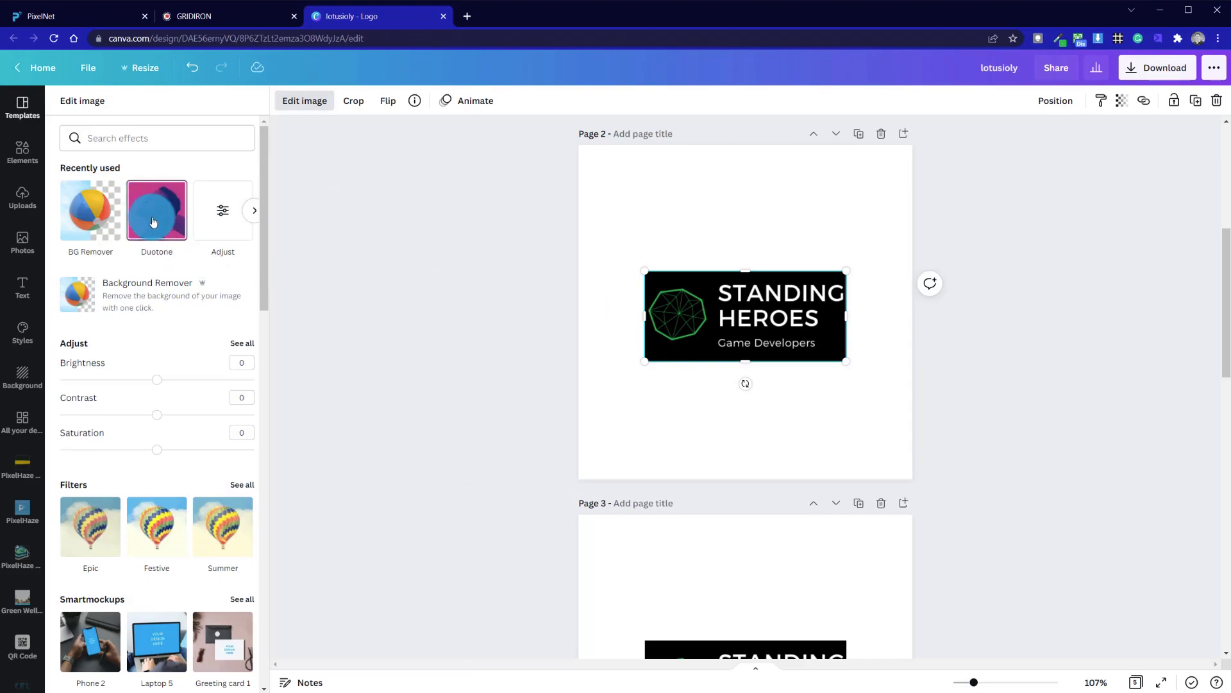
pyautogui.click(152, 220)
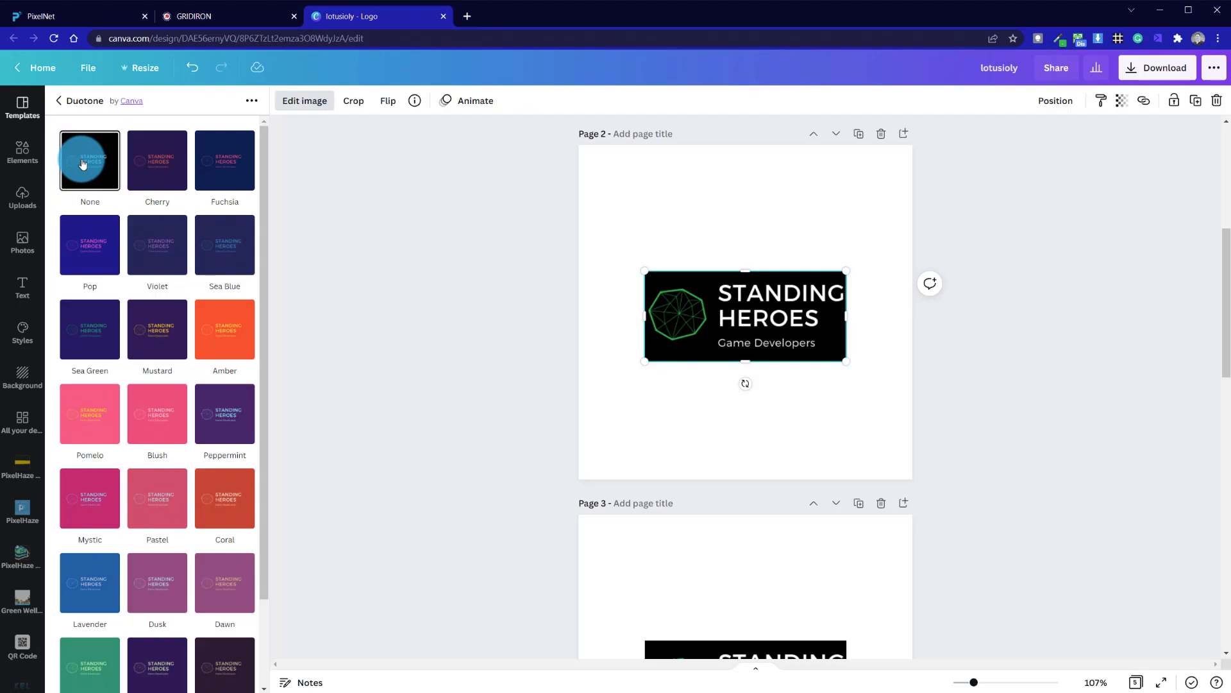
pyautogui.click(175, 153)
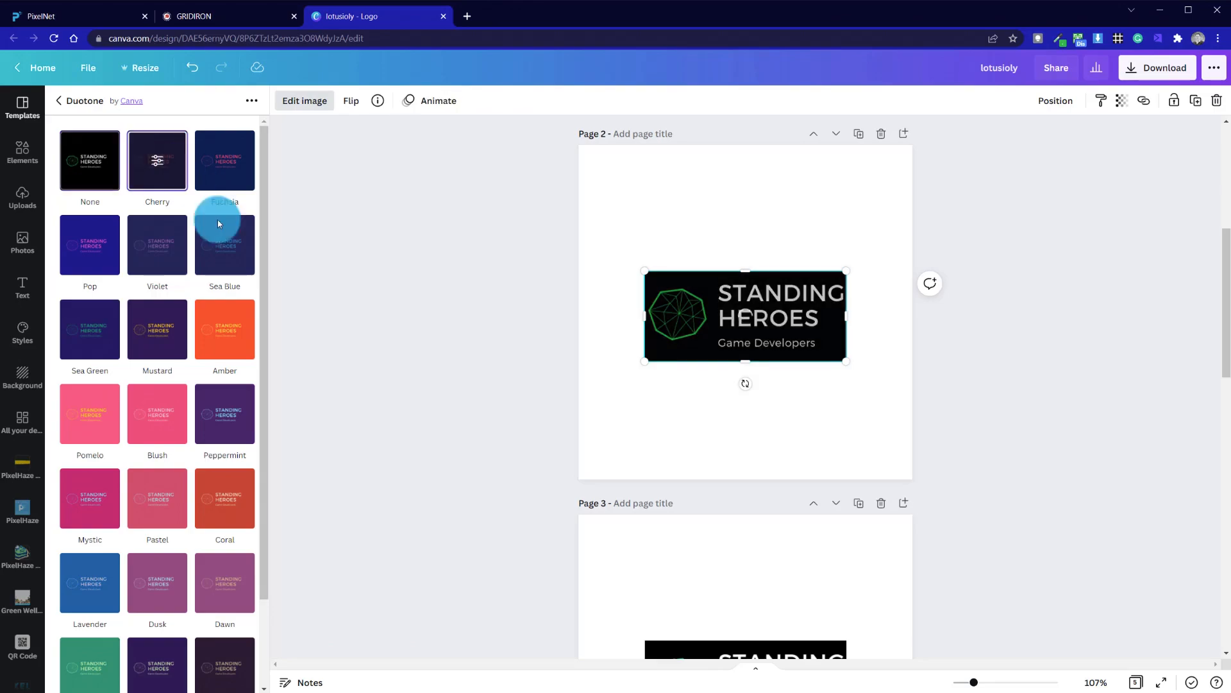
pyautogui.click(159, 159)
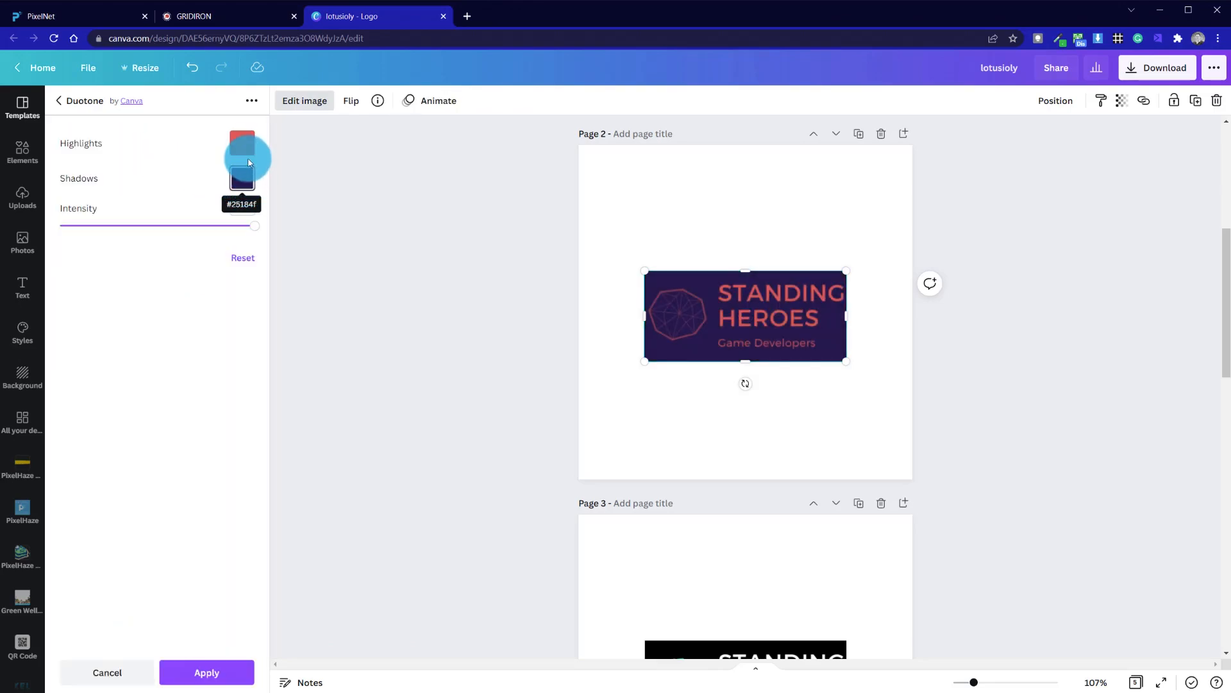
pyautogui.click(244, 180)
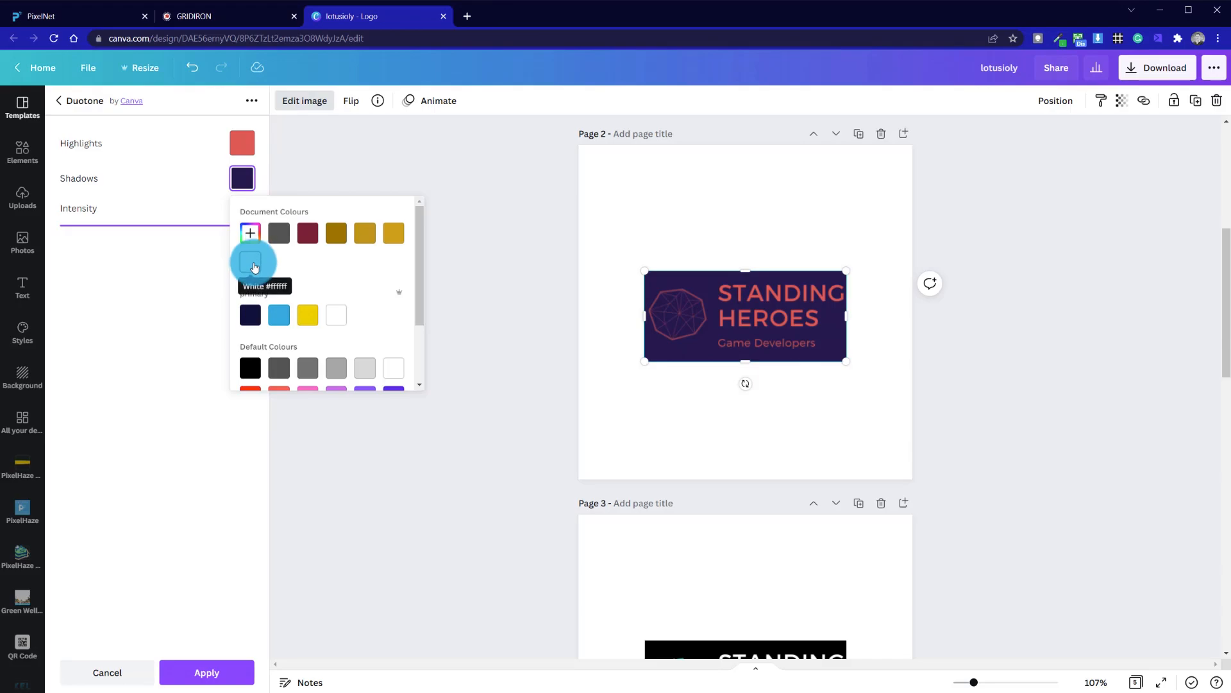
pyautogui.click(250, 263)
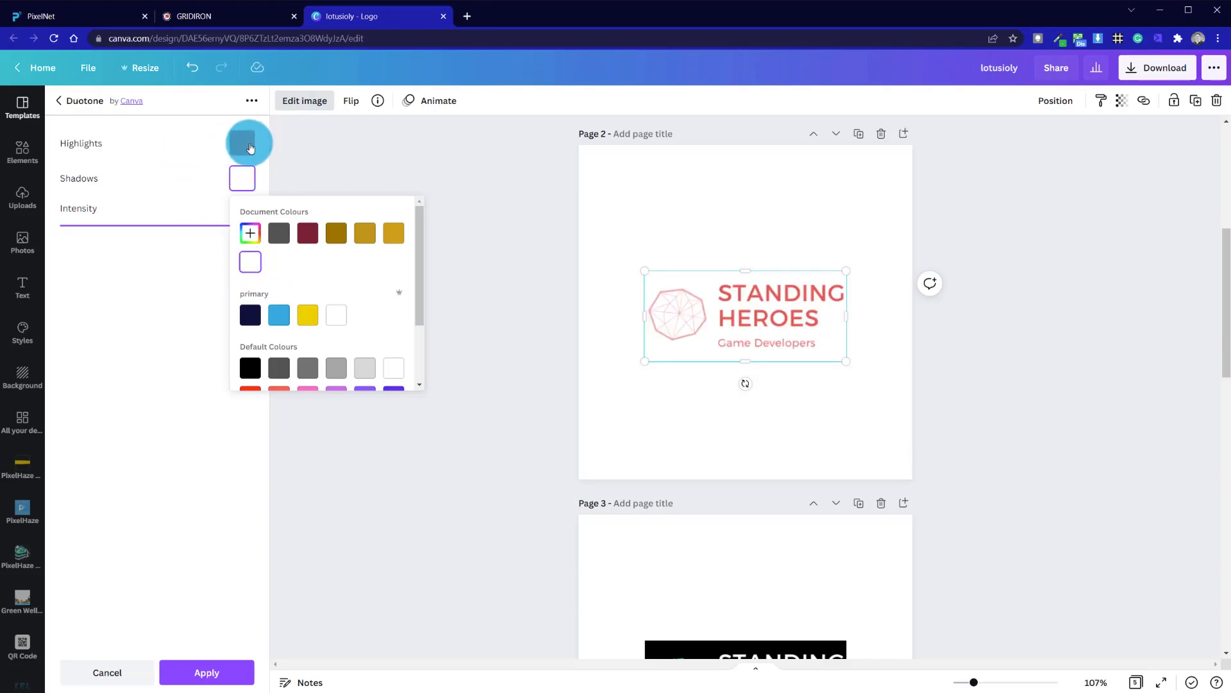
pyautogui.click(277, 171)
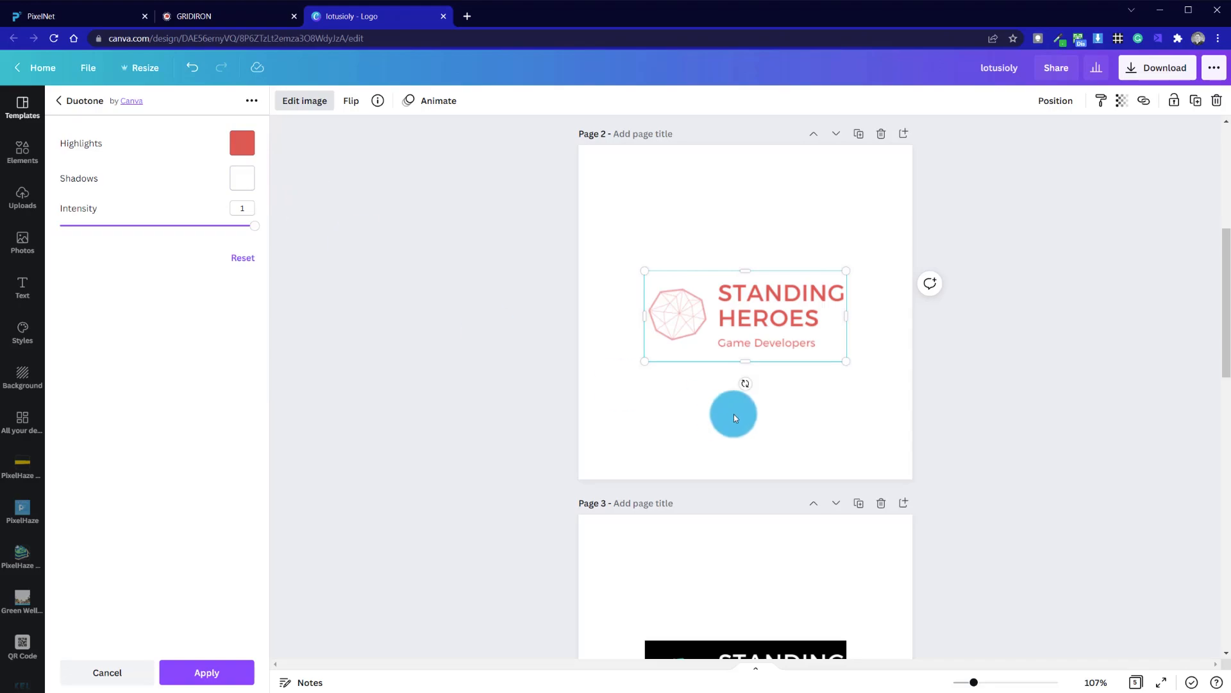
pyautogui.click(242, 143)
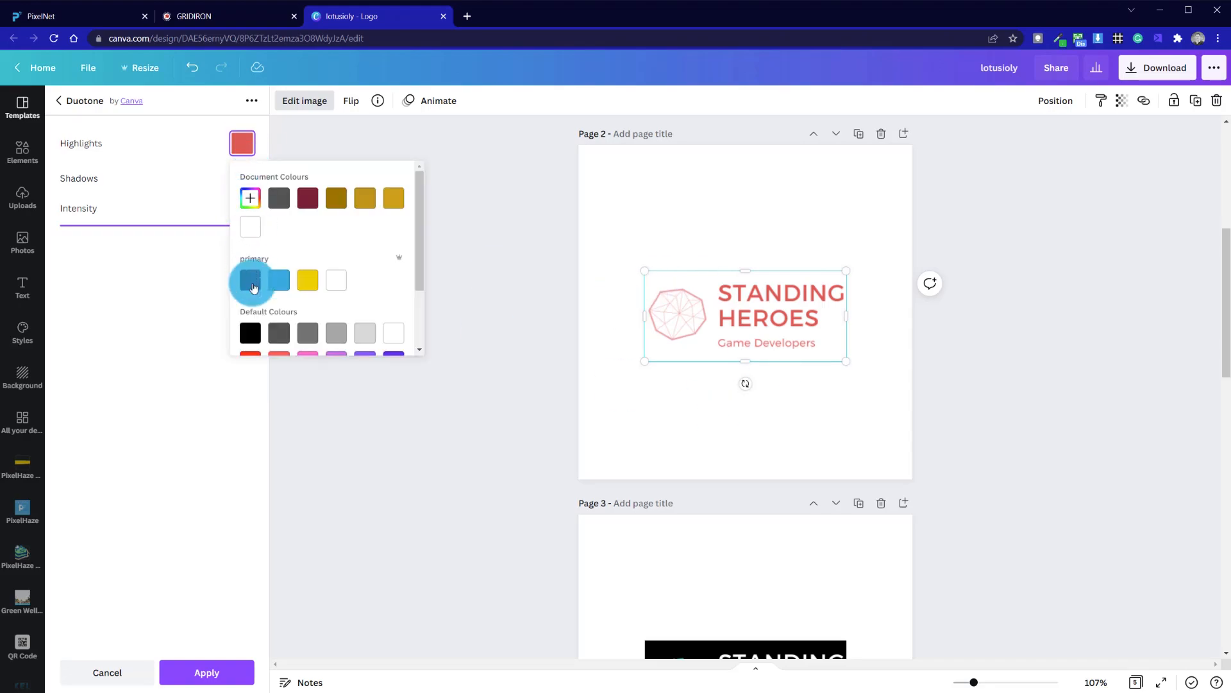
pyautogui.click(250, 333)
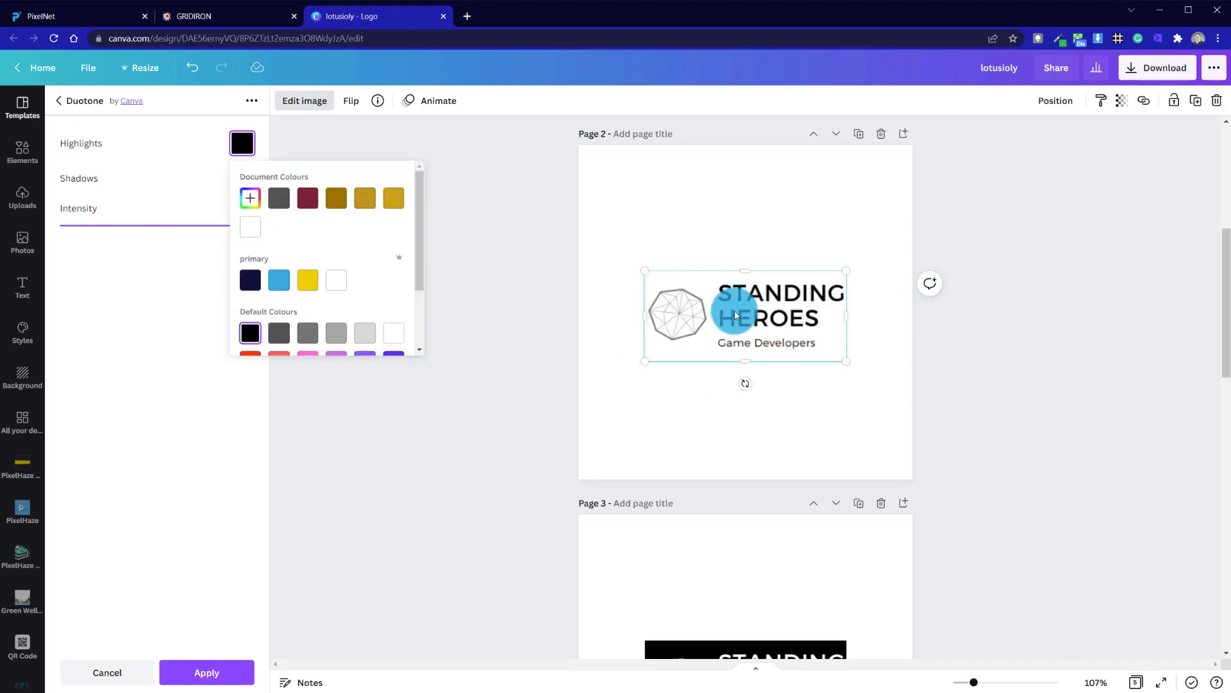
pyautogui.click(522, 218)
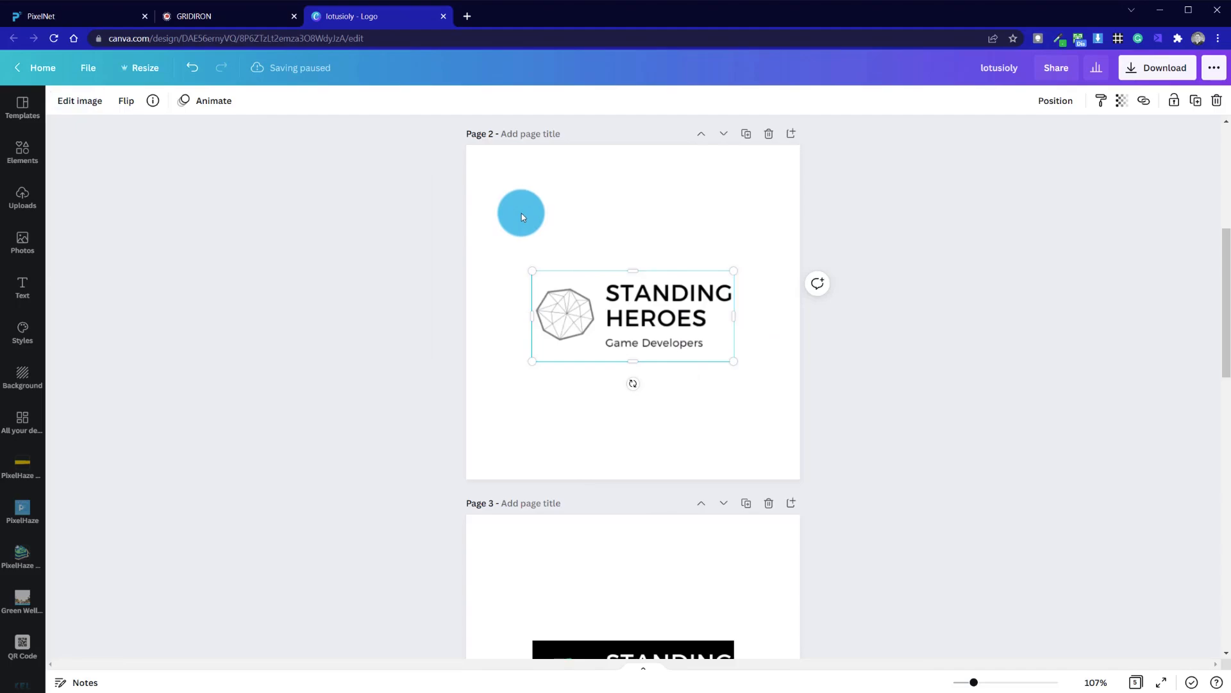
pyautogui.click(530, 226)
# - Sample the green of the page 3 logo with the ColorZilla color picker and copy its hex code
pyautogui.scroll(-5, 613, 413)
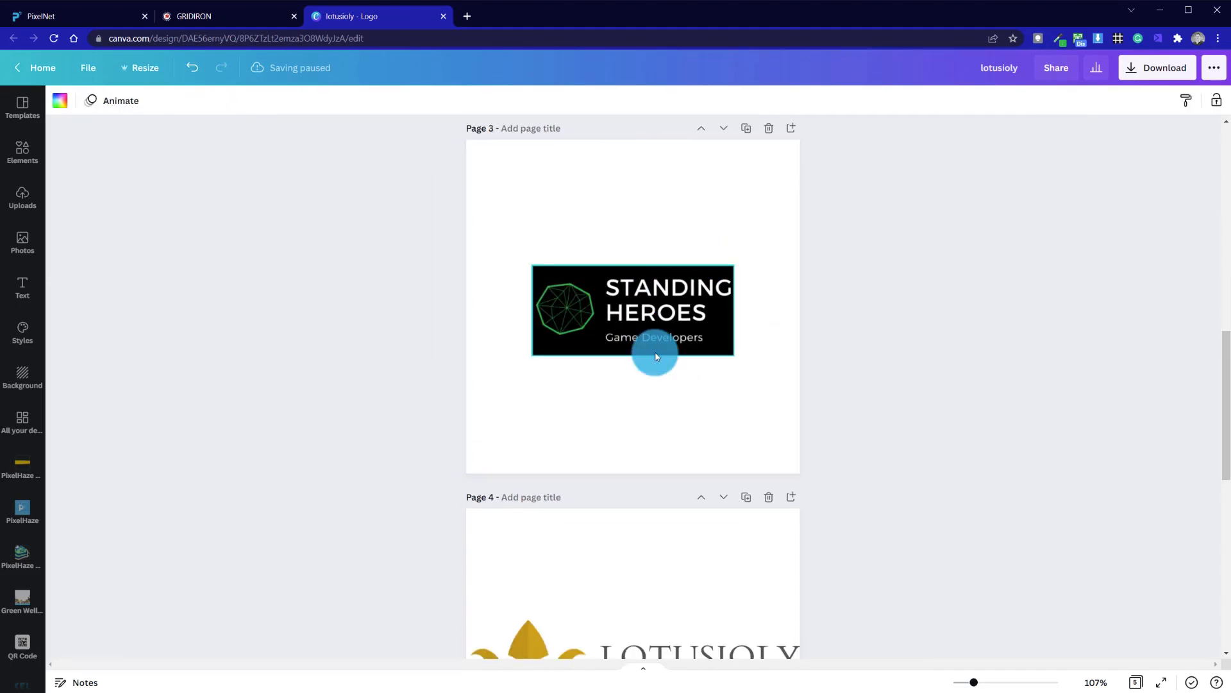
pyautogui.scroll(5, 833, 422)
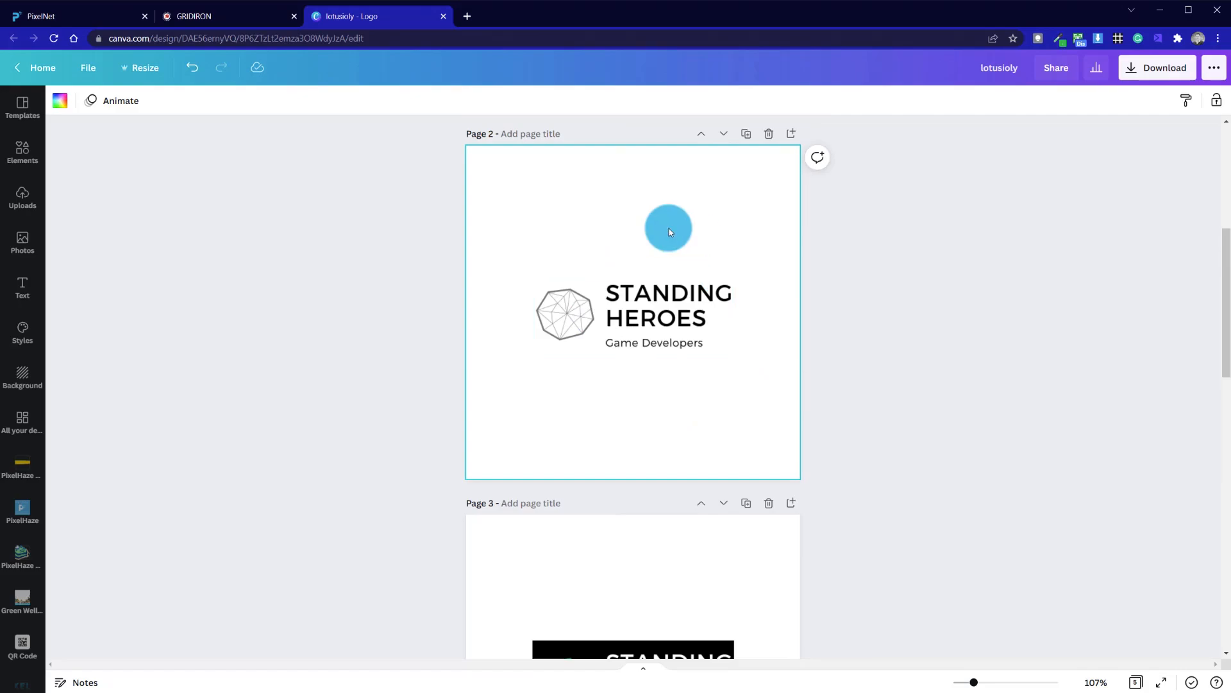
pyautogui.scroll(-5, 566, 401)
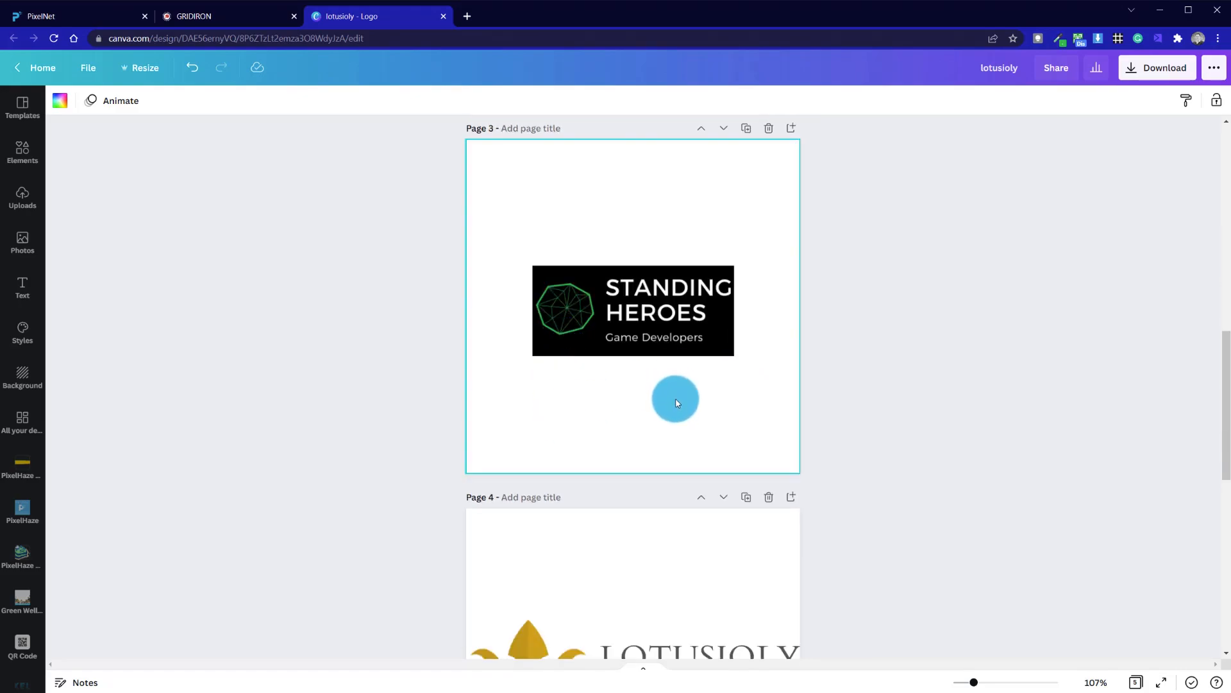
pyautogui.scroll(5, 668, 419)
pyautogui.scroll(-5, 667, 419)
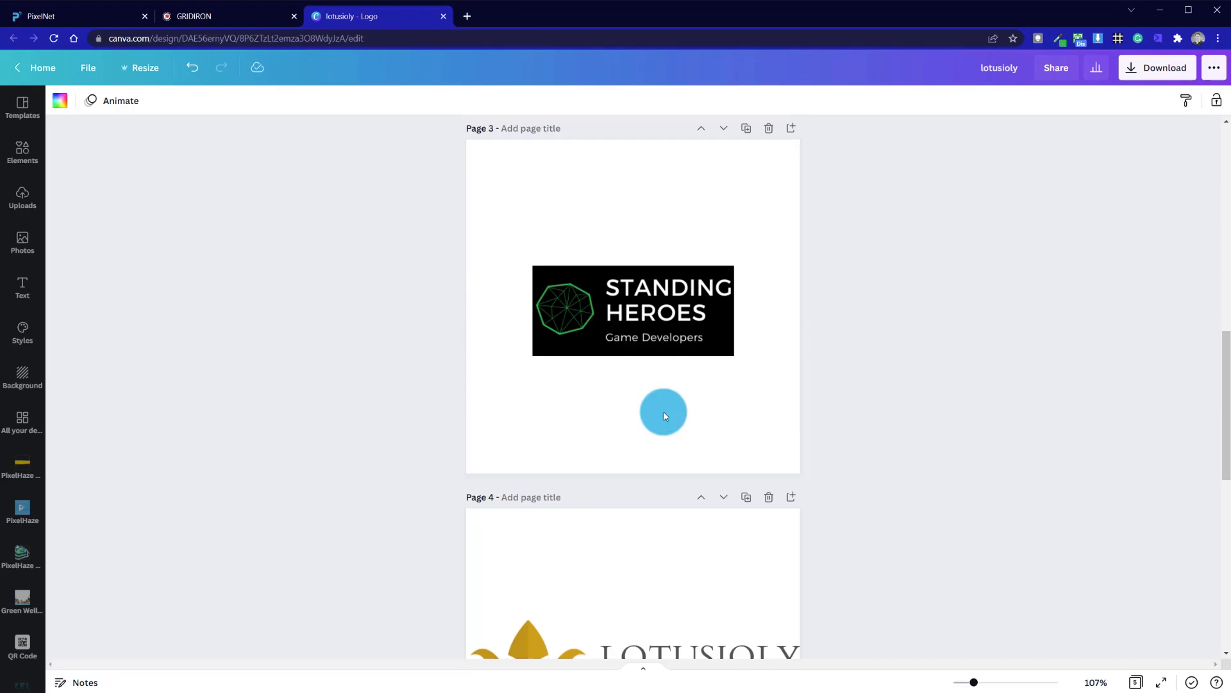
pyautogui.click(575, 313)
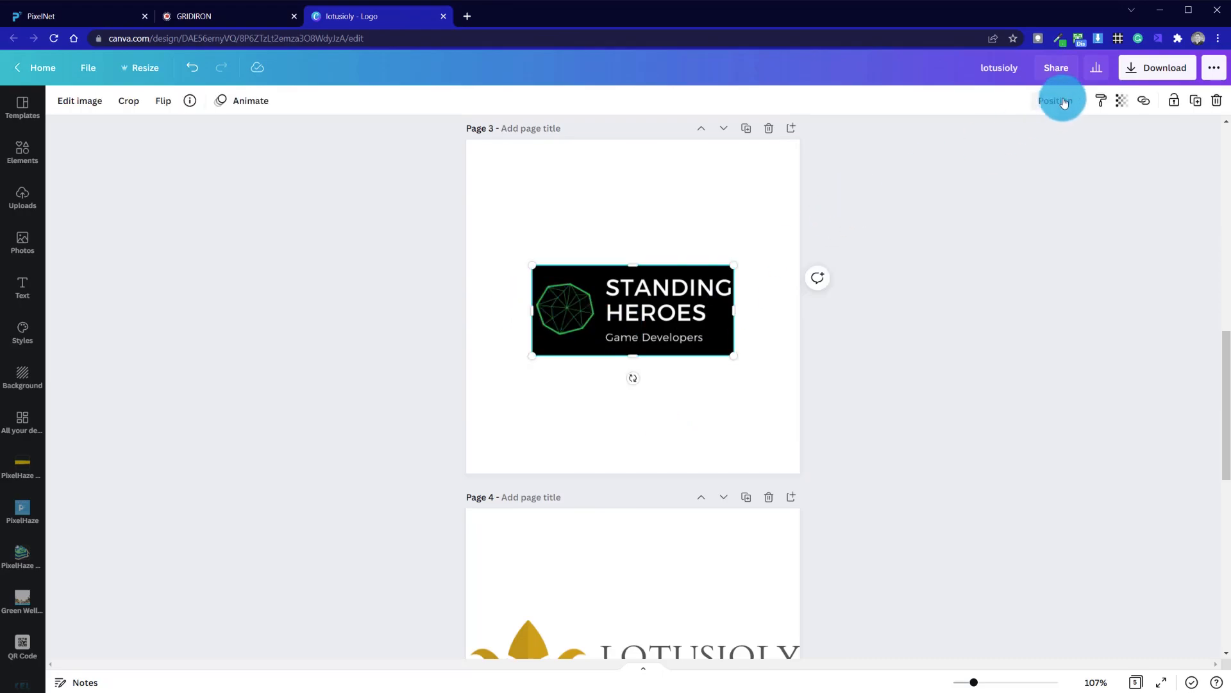
pyautogui.click(1062, 38)
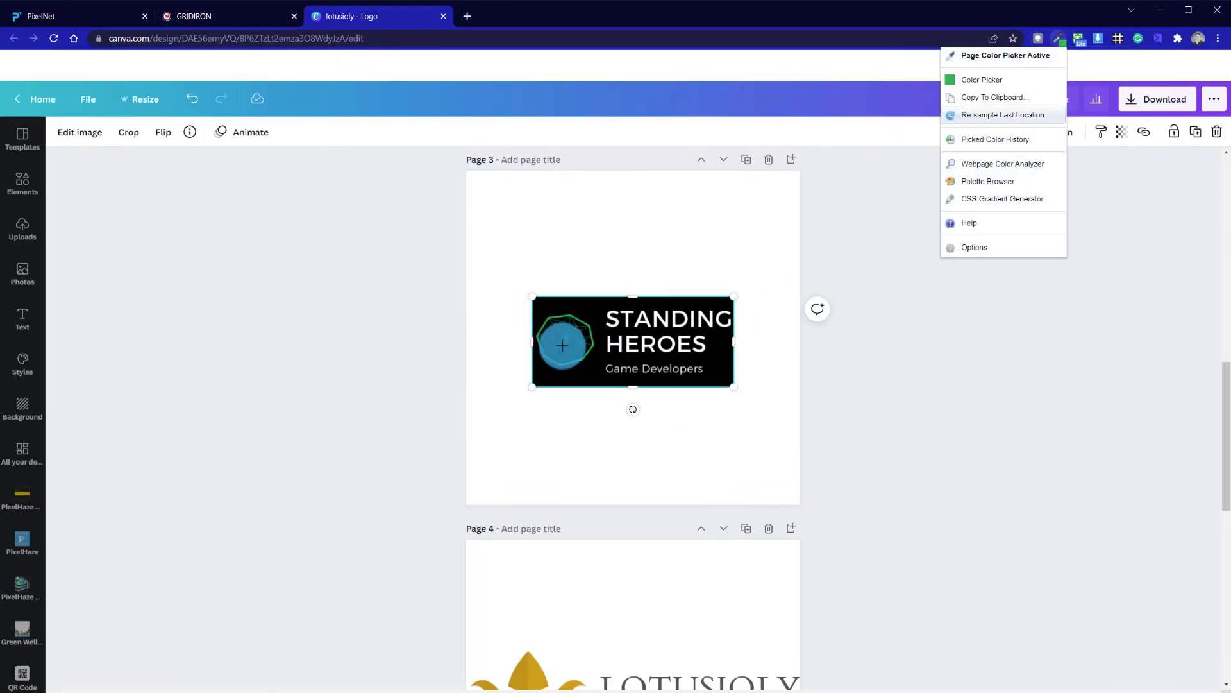
pyautogui.click(1011, 80)
pyautogui.doubleClick(949, 227)
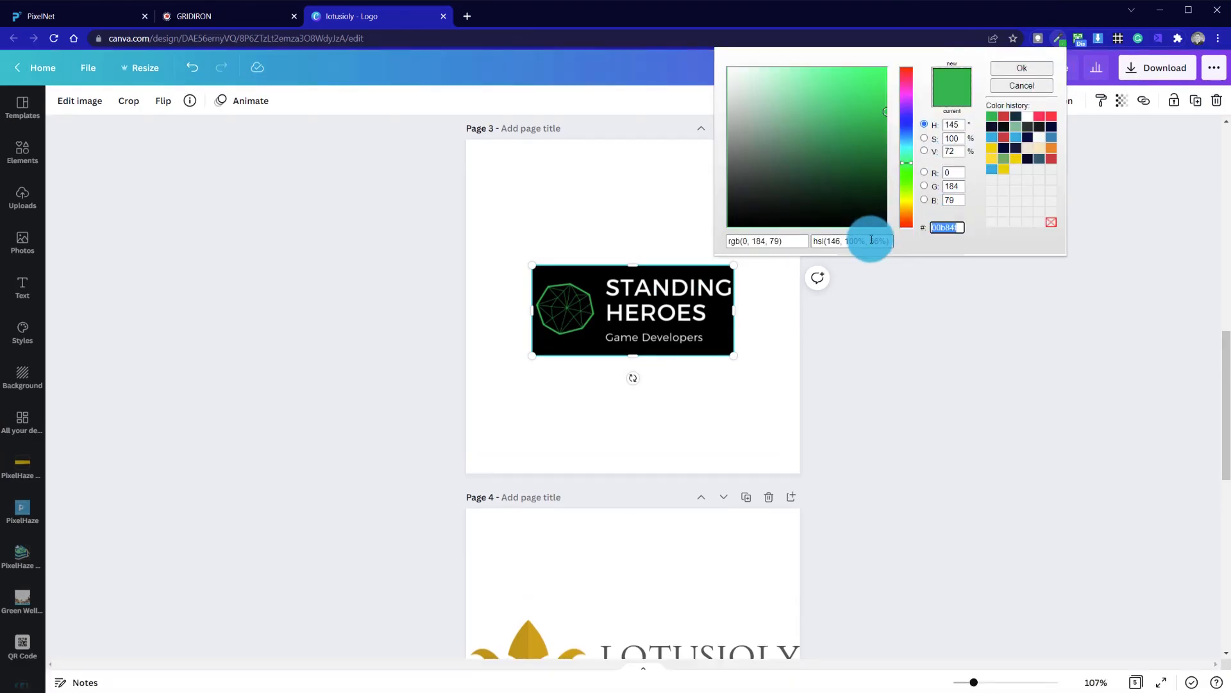
pyautogui.click(1040, 68)
pyautogui.click(644, 235)
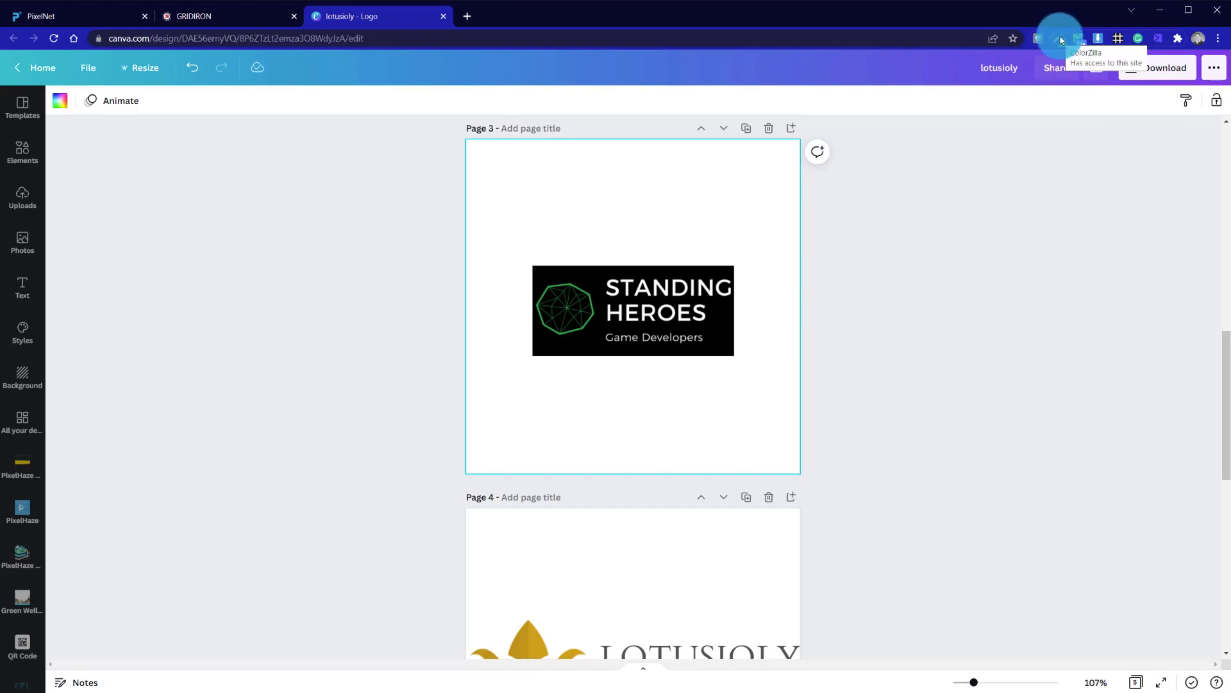
# - Apply a Cherry Duotone to the page 3 logo with white shadows and highlights set to #00B84F
pyautogui.click(593, 313)
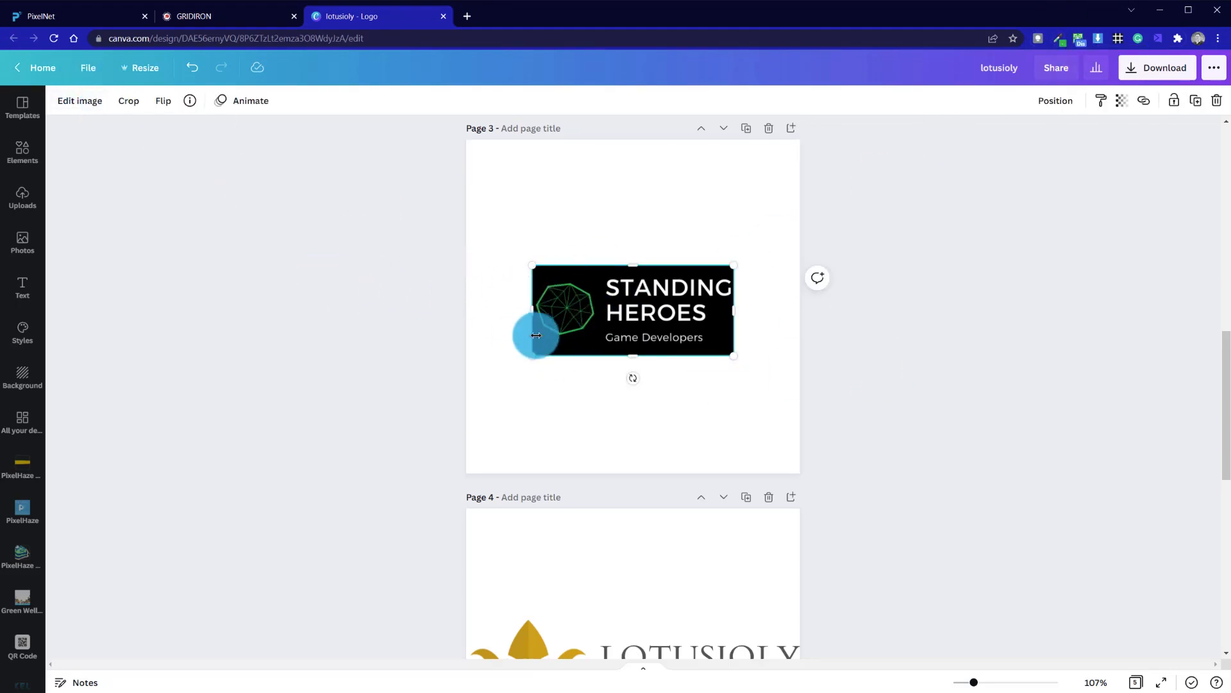
pyautogui.click(80, 101)
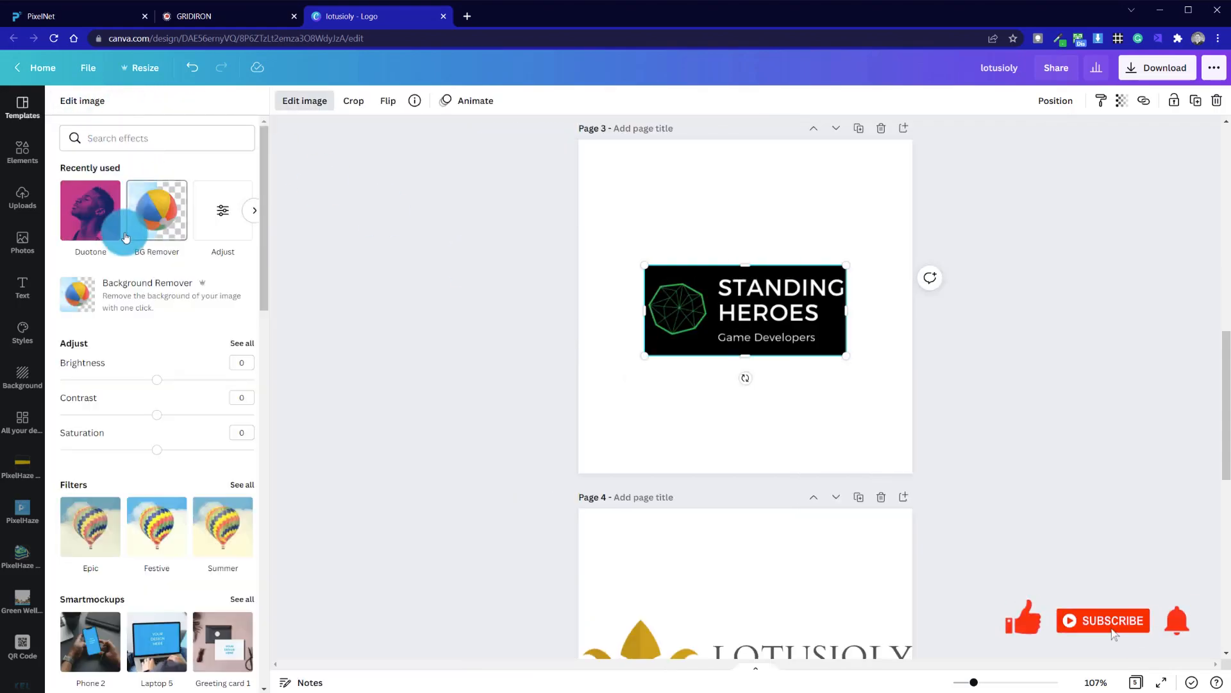
pyautogui.click(105, 225)
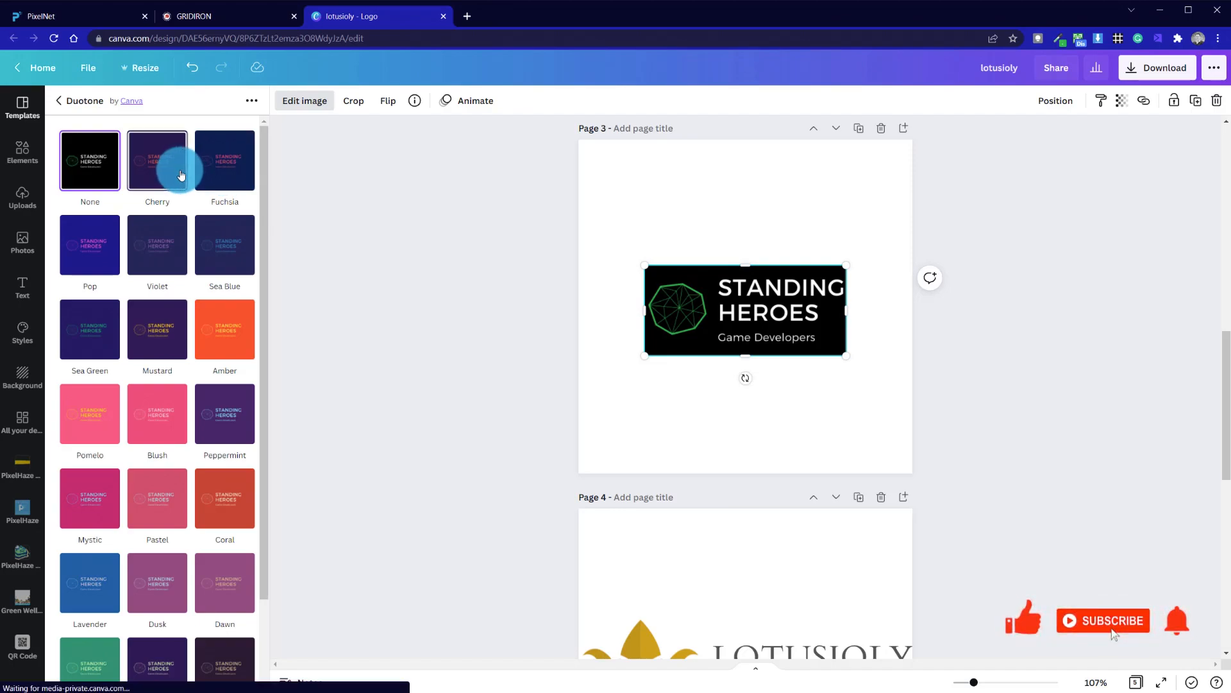
pyautogui.click(154, 158)
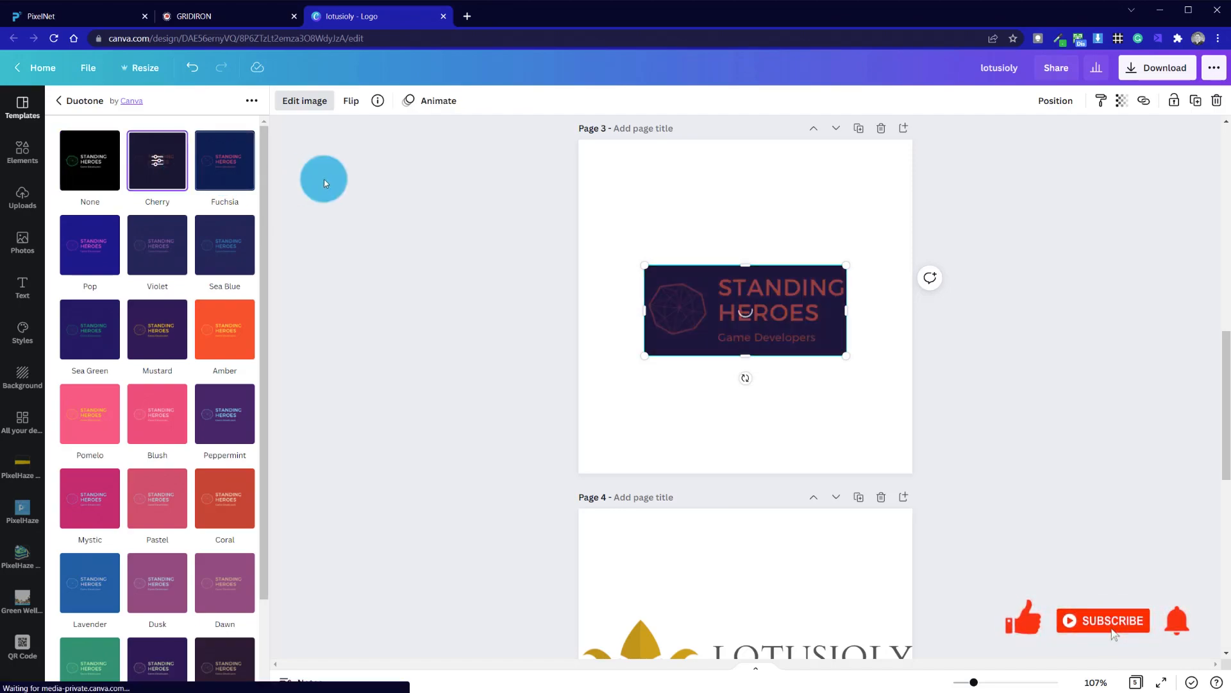
pyautogui.click(158, 162)
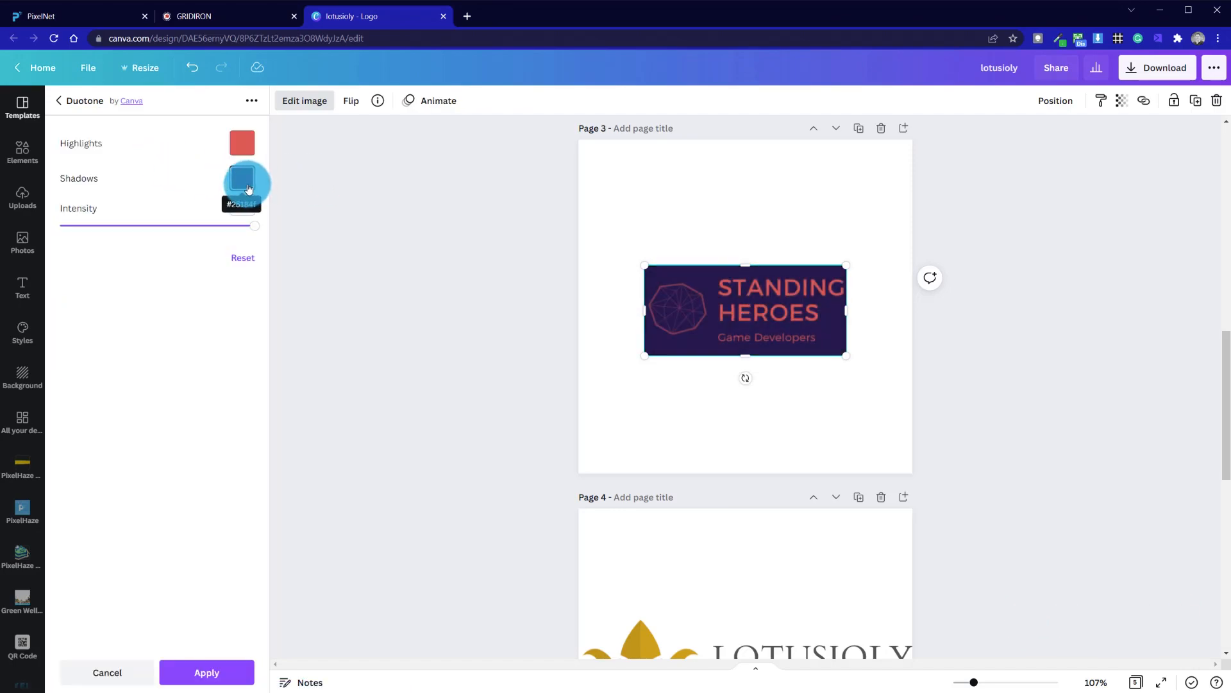
pyautogui.click(244, 181)
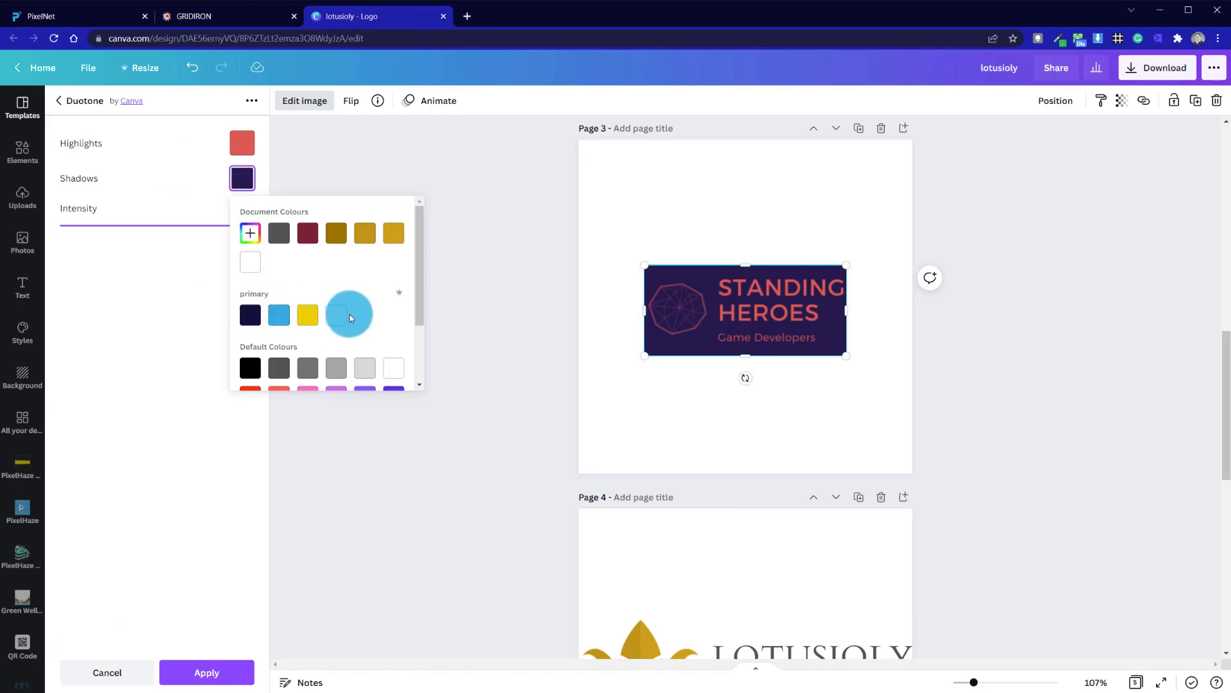
pyautogui.click(341, 315)
pyautogui.click(173, 289)
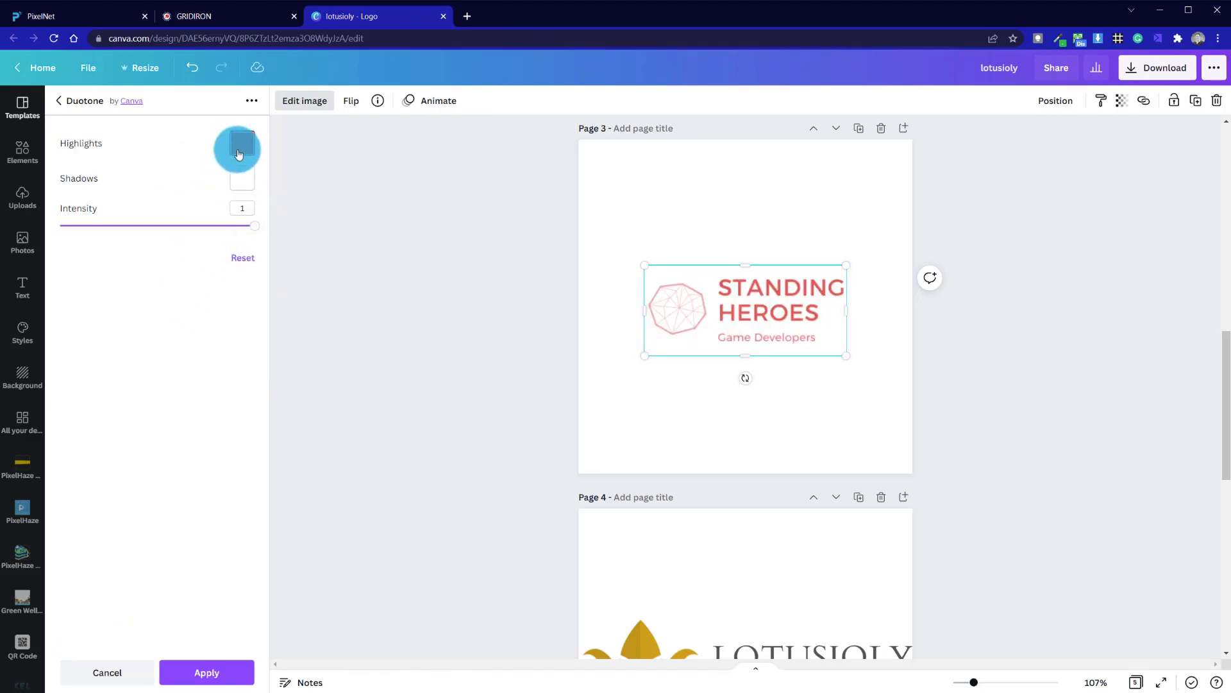
pyautogui.click(240, 149)
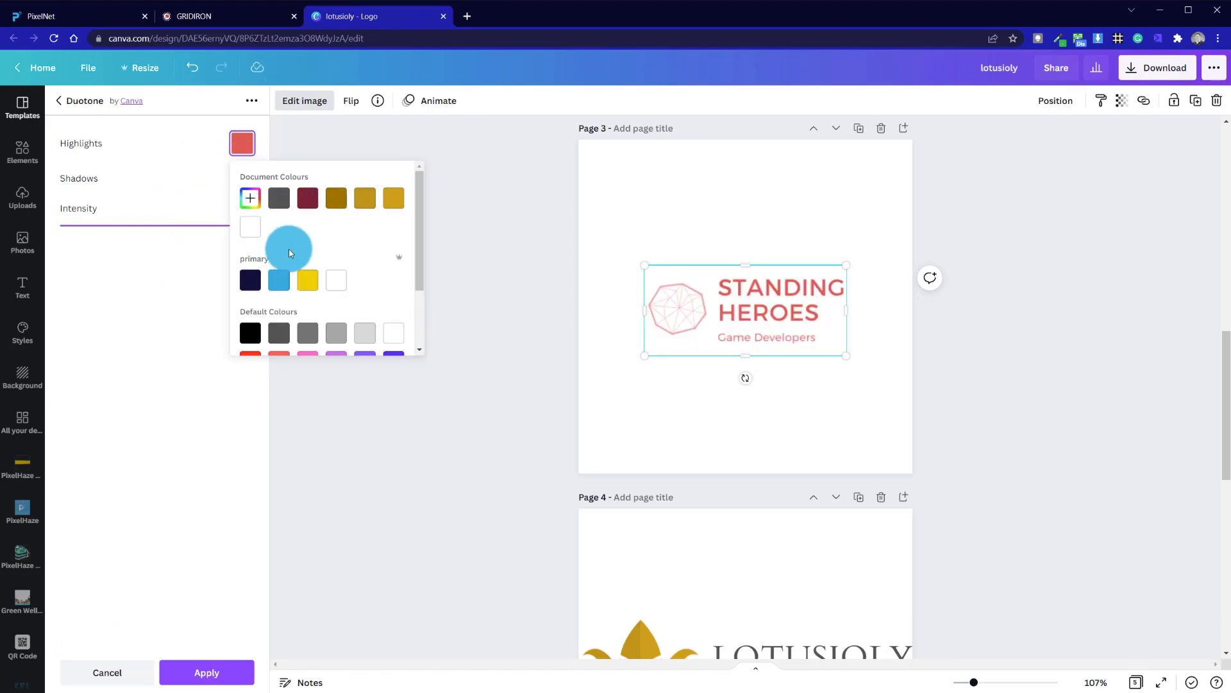
pyautogui.click(252, 199)
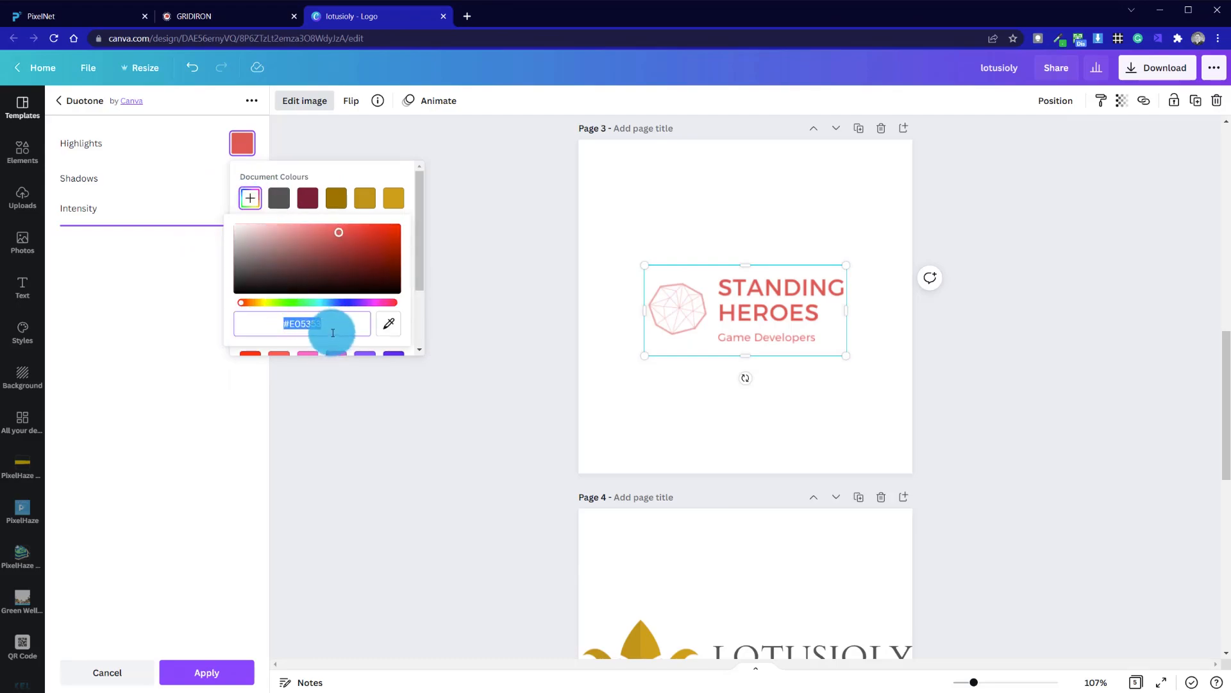
pyautogui.write('#00B84F')
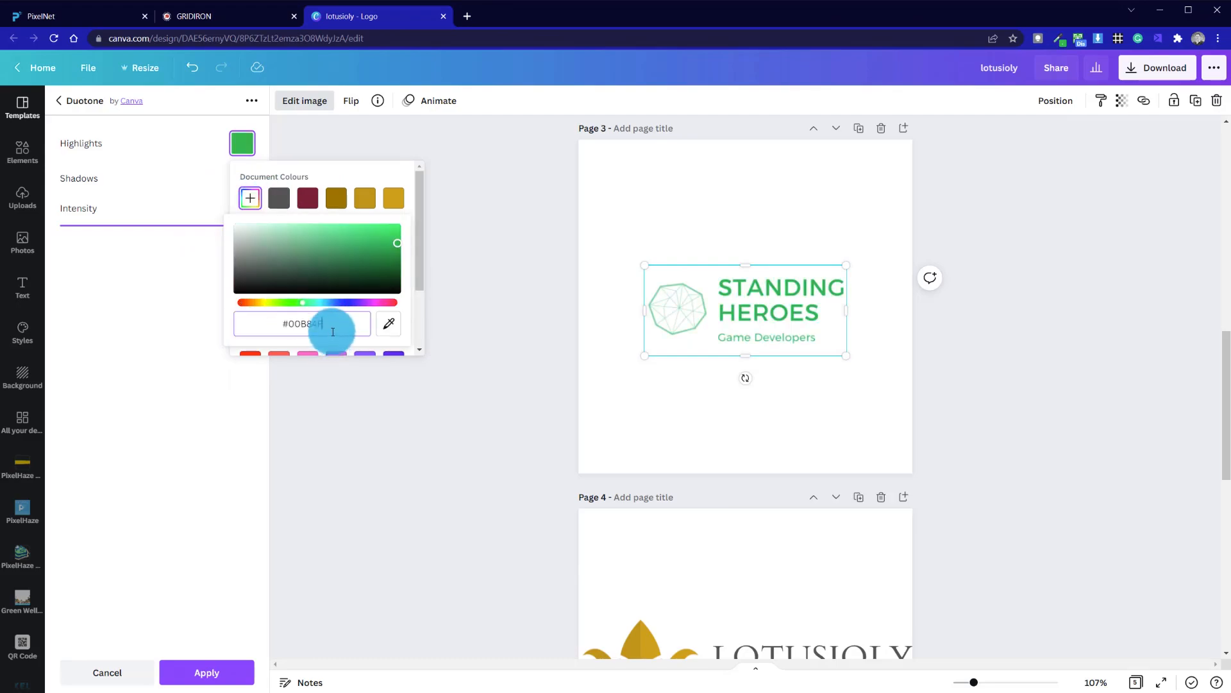
pyautogui.click(231, 386)
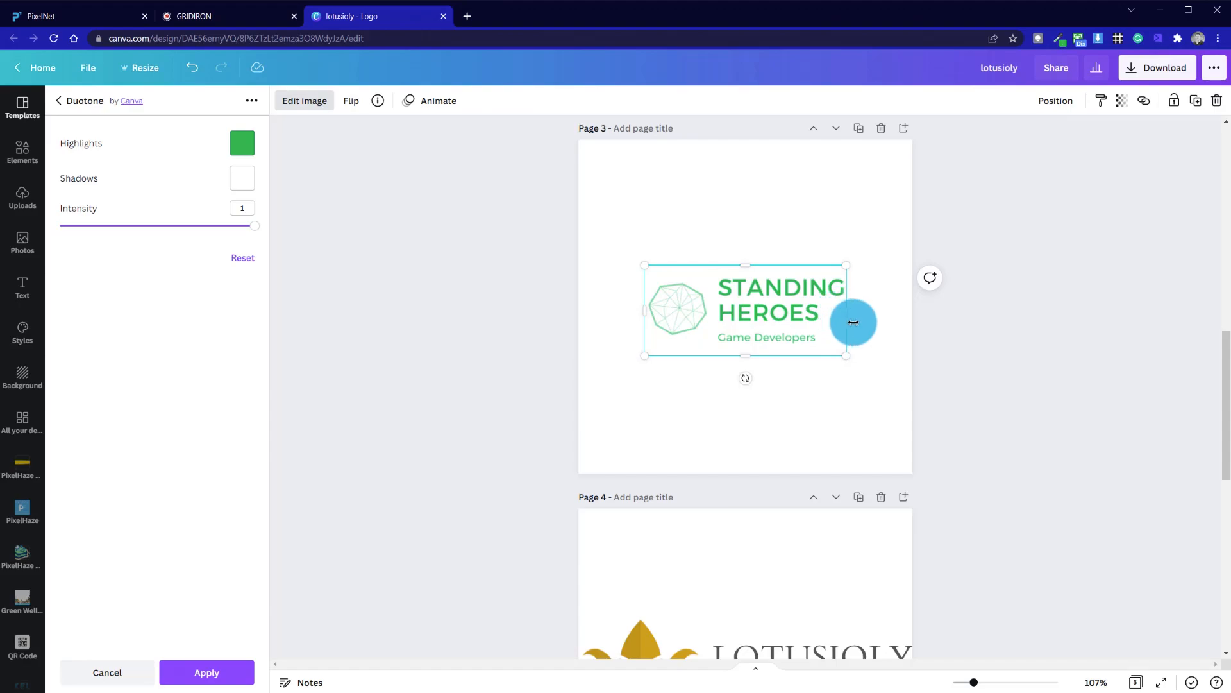
pyautogui.press('Escape')
# - Copy the green page 3 logo onto page 2 over the black logo and set its transparency to 79
pyautogui.click(738, 405)
pyautogui.scroll(5, 742, 414)
pyautogui.scroll(-5, 743, 415)
pyautogui.click(658, 312)
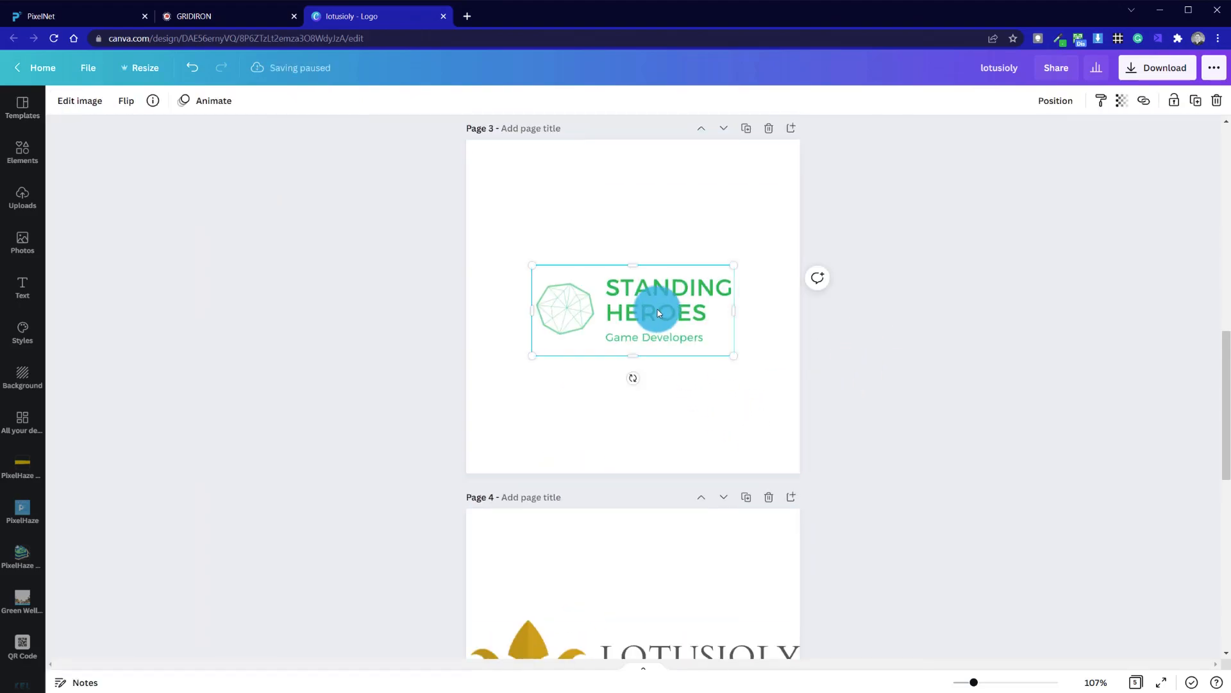
pyautogui.scroll(10, 655, 321)
pyautogui.scroll(-5, 716, 452)
pyautogui.click(715, 453)
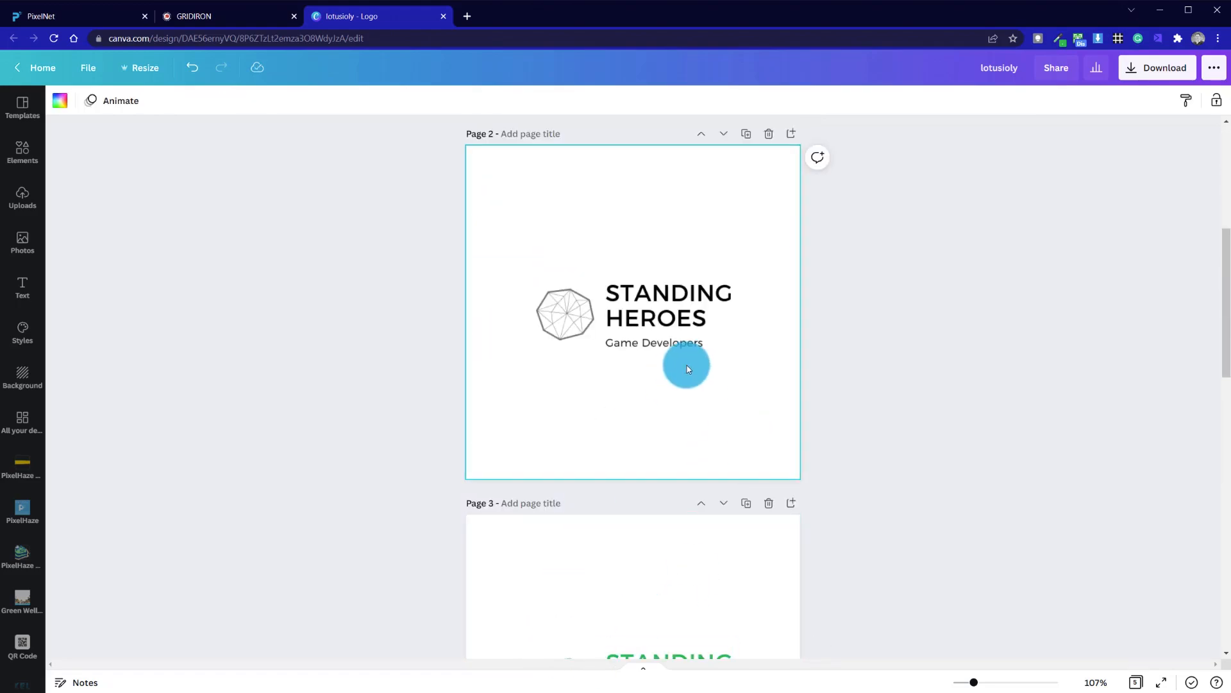
pyautogui.hotkey('ctrl', 'v')
pyautogui.moveTo(704, 354); pyautogui.dragTo(684, 321)
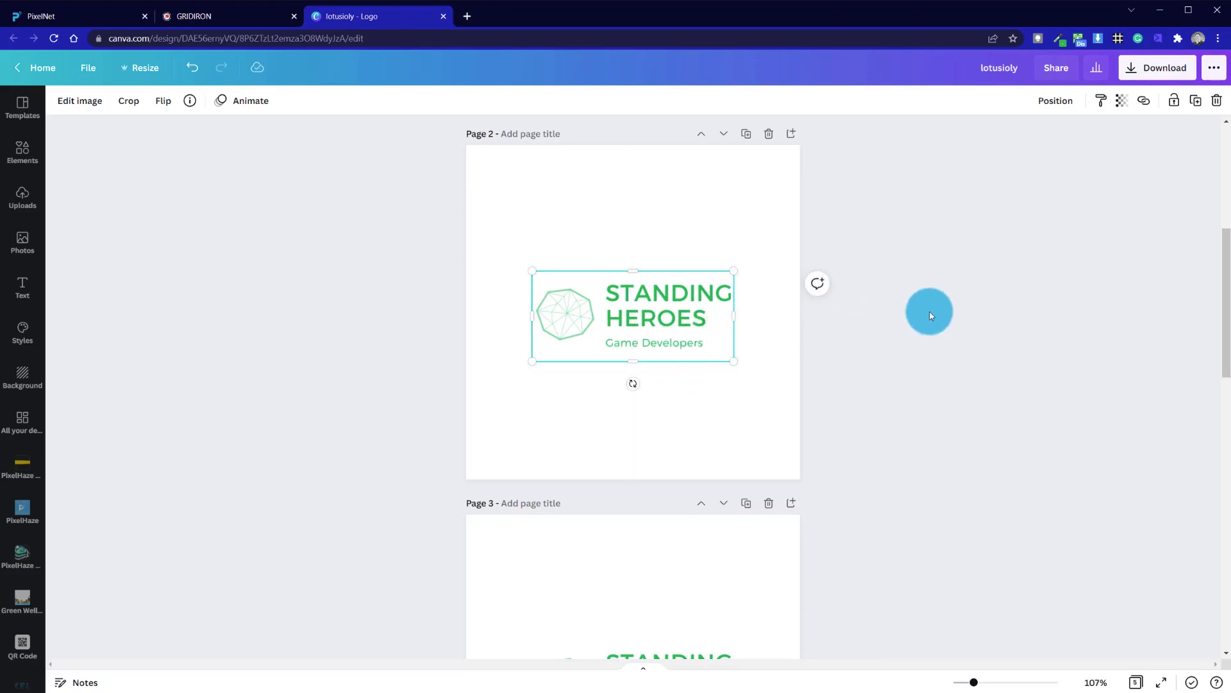
pyautogui.click(1124, 104)
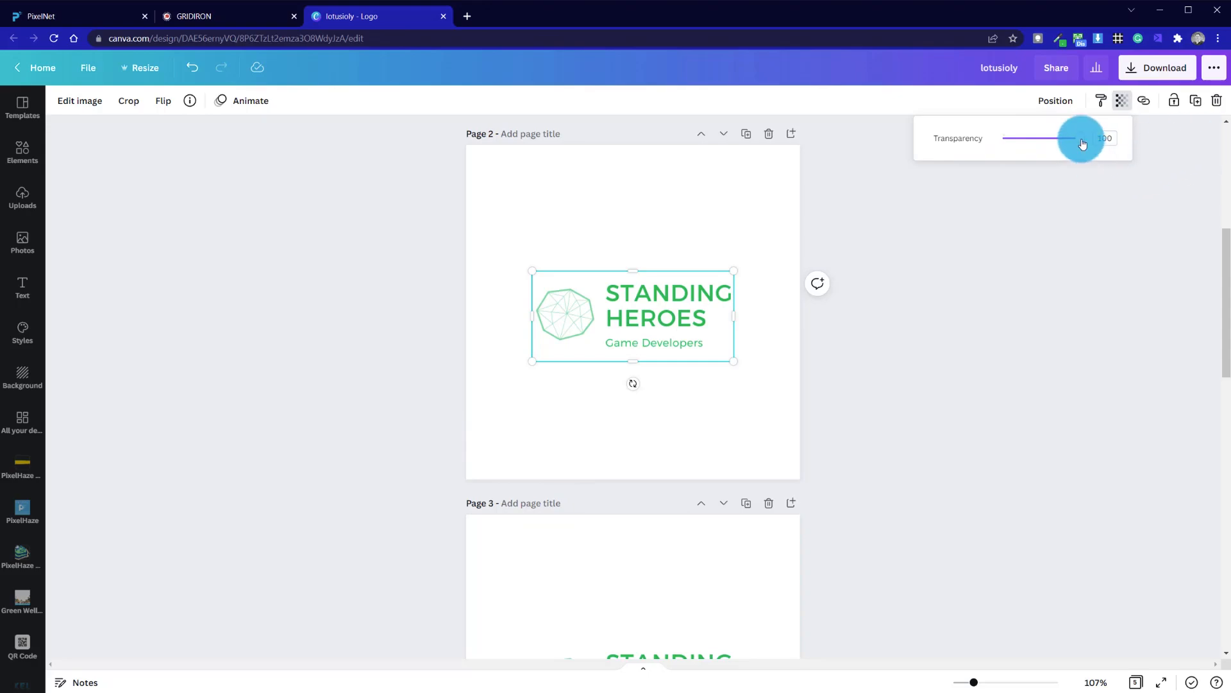
pyautogui.moveTo(1082, 143)
pyautogui.mouseDown()
pyautogui.moveTo(966, 135)
pyautogui.moveTo(1091, 136)
pyautogui.moveTo(1064, 136)
pyautogui.mouseUp()
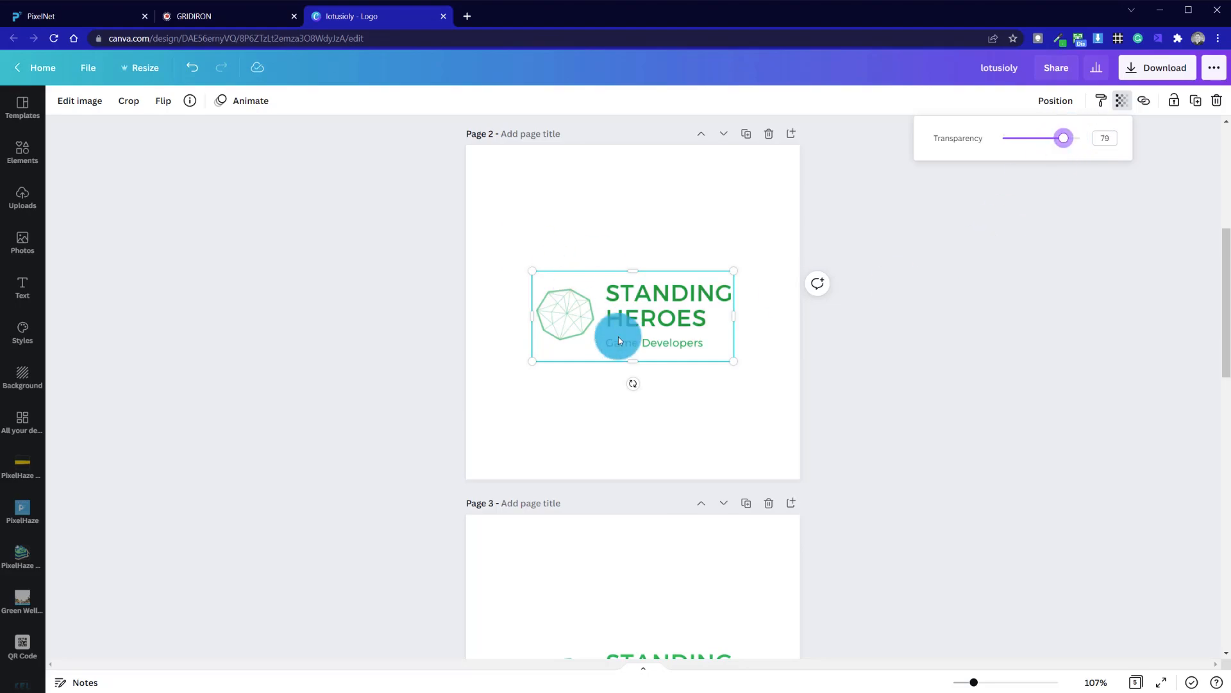
# - Set the green logo copy's transparency to 100 and crop it down to just the octagon icon
pyautogui.moveTo(1061, 137); pyautogui.dragTo(1159, 142)
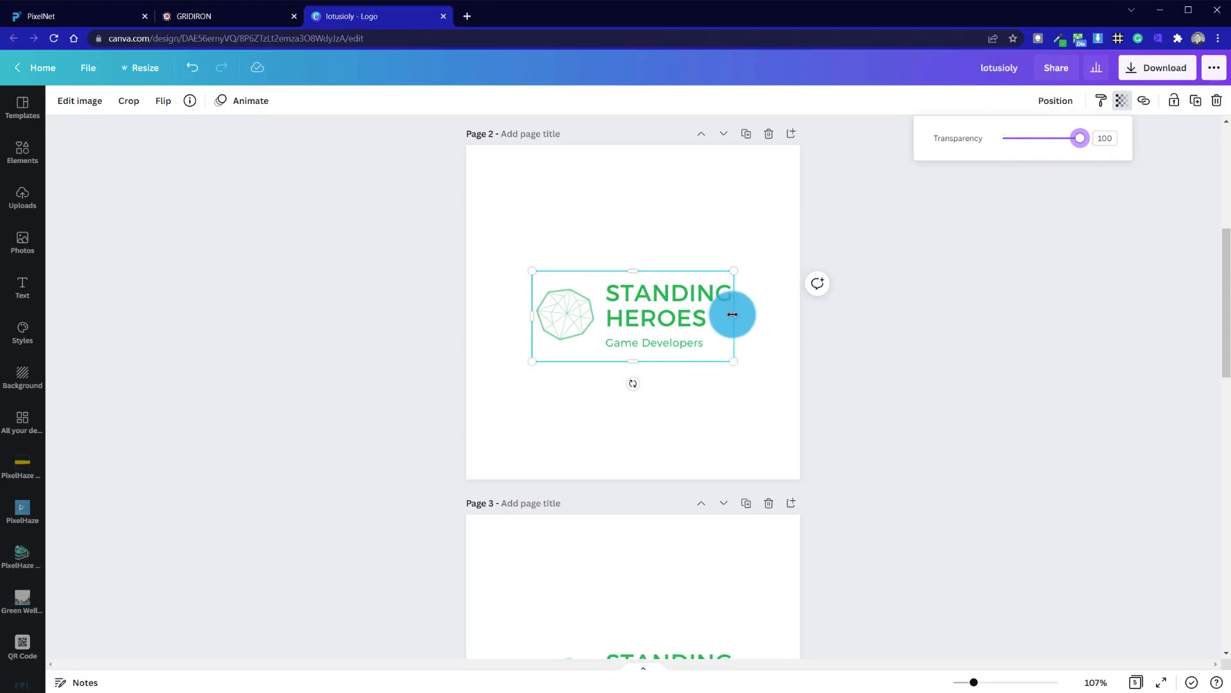
pyautogui.moveTo(736, 321); pyautogui.dragTo(600, 318)
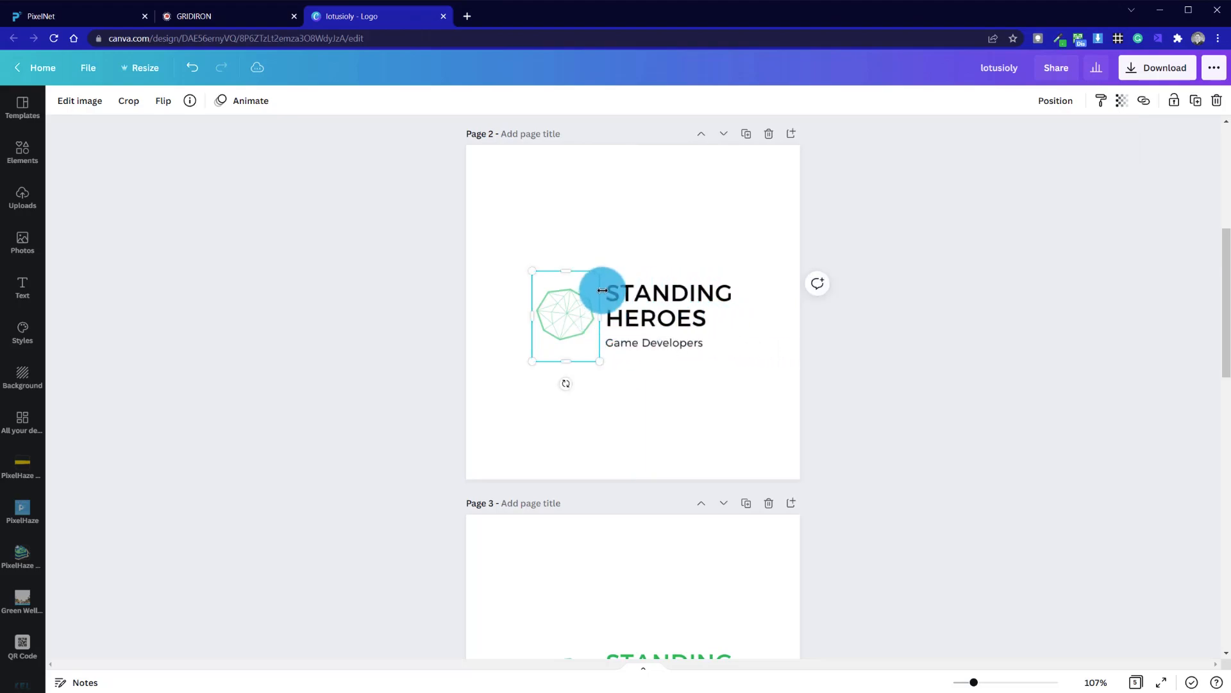
# - Crop the black logo underneath from the left so only its Standing Heroes text remains
pyautogui.click(654, 311)
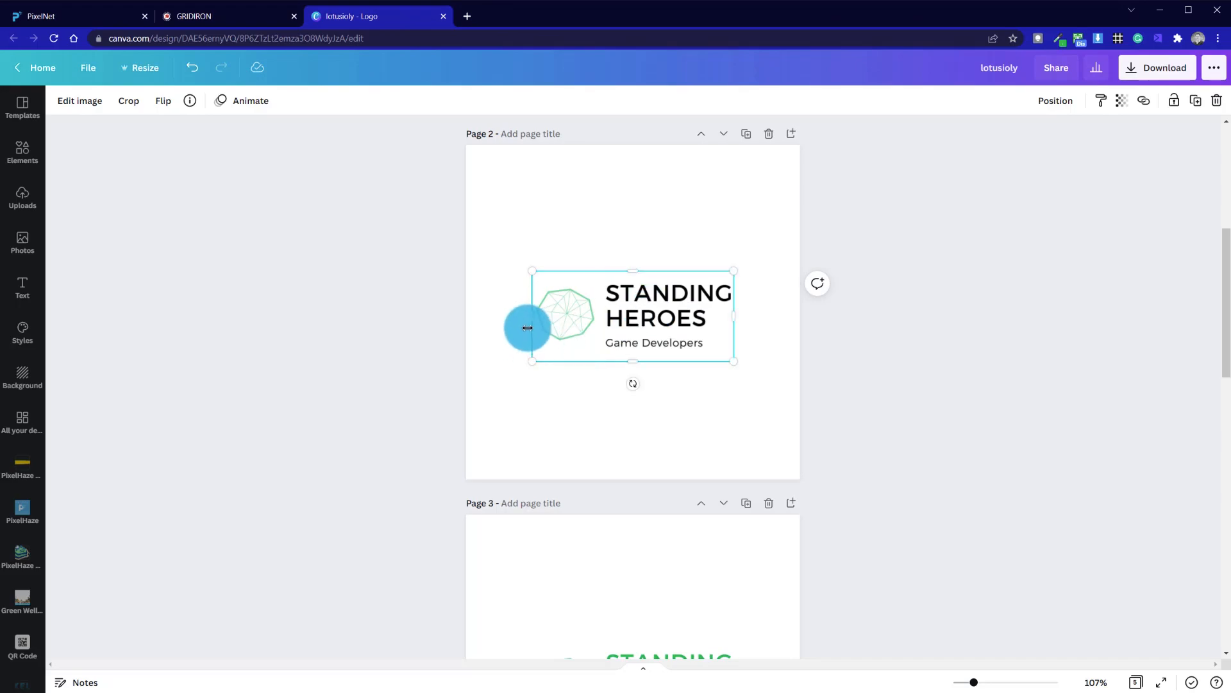
pyautogui.moveTo(532, 316); pyautogui.dragTo(598, 314)
pyautogui.click(498, 404)
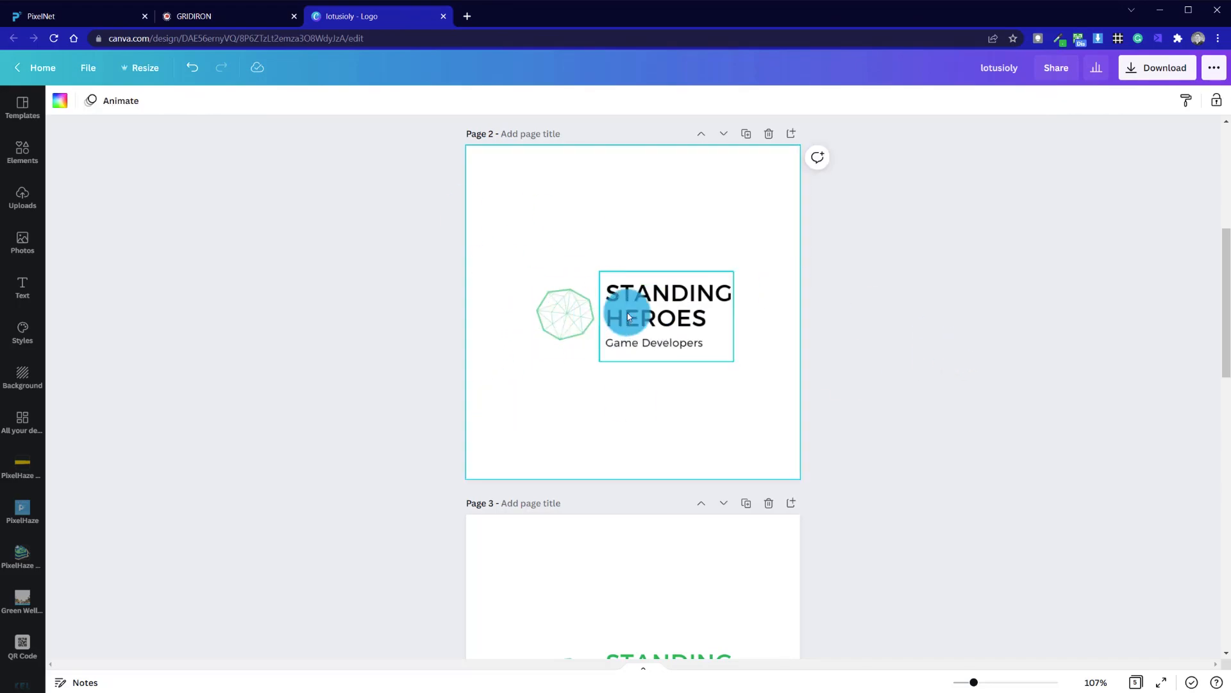
# - Select the green icon and the black text together and group them
pyautogui.moveTo(540, 216); pyautogui.dragTo(745, 382)
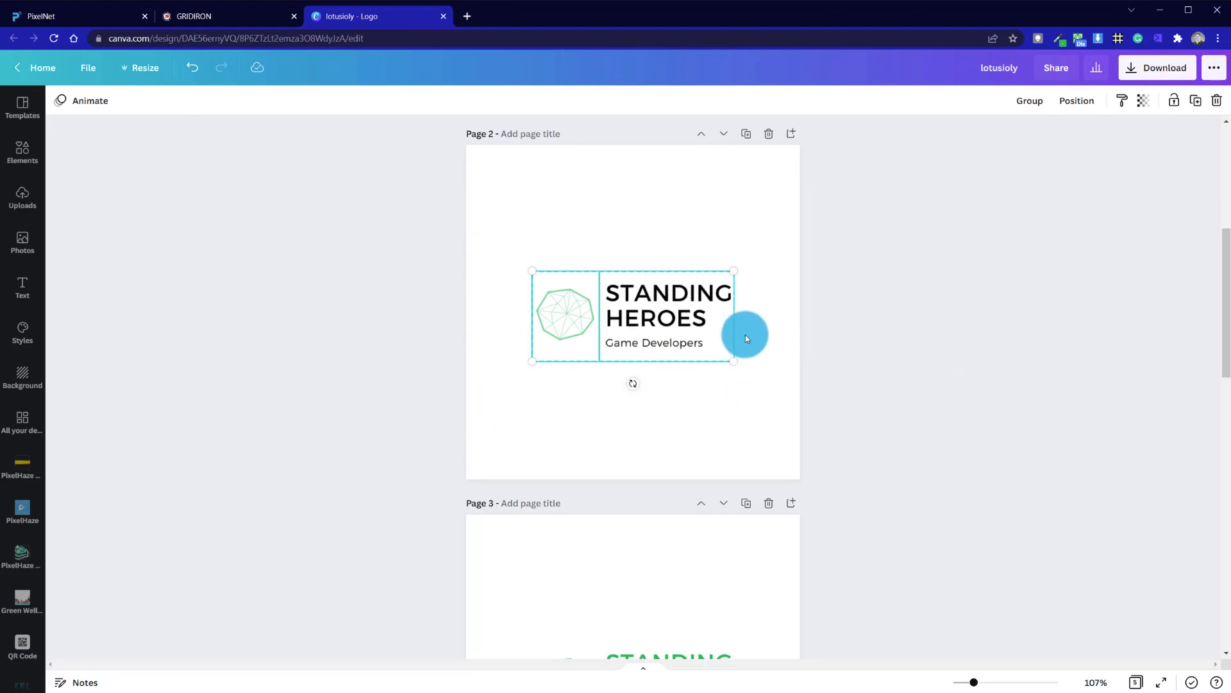
pyautogui.rightClick(653, 294)
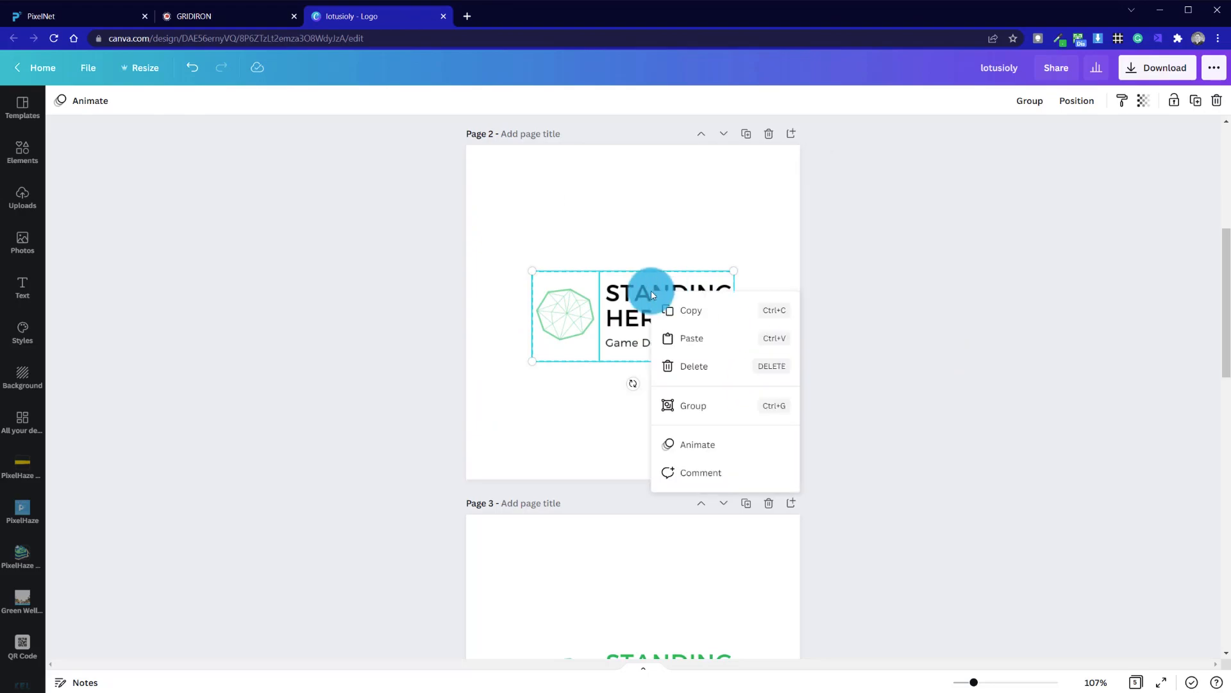
pyautogui.click(749, 405)
pyautogui.click(679, 415)
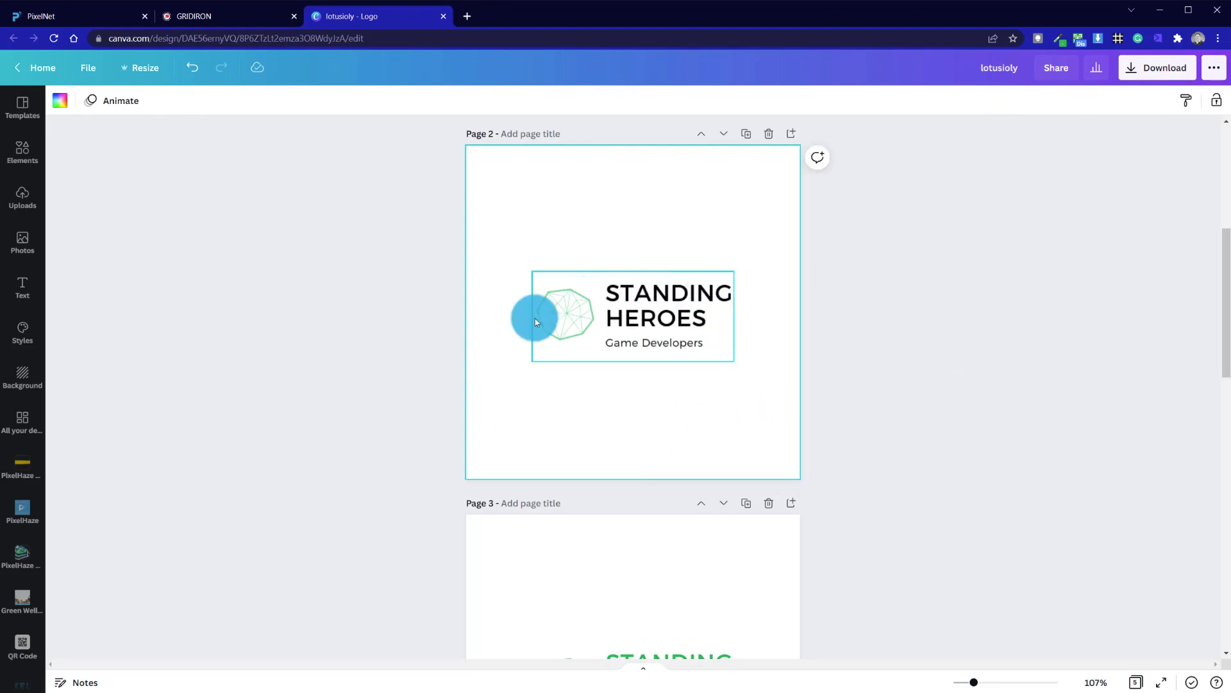
pyautogui.click(684, 327)
pyautogui.click(782, 429)
pyautogui.scroll(5, 796, 433)
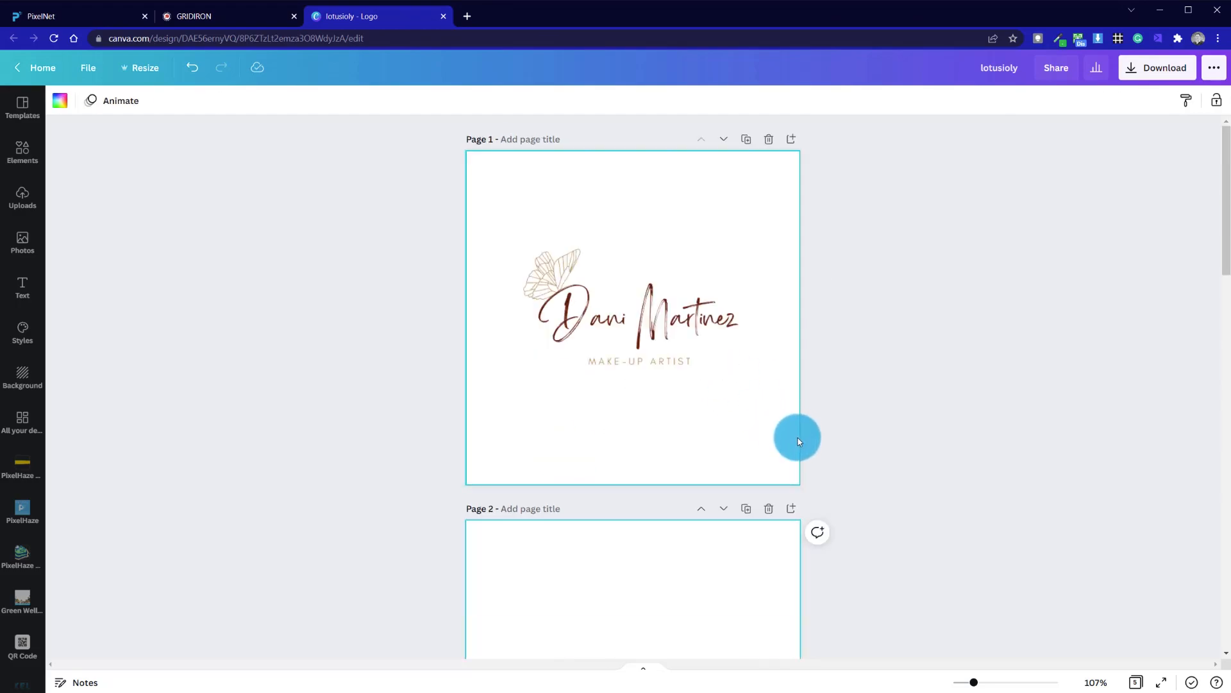
pyautogui.scroll(-5, 798, 438)
pyautogui.scroll(5, 797, 436)
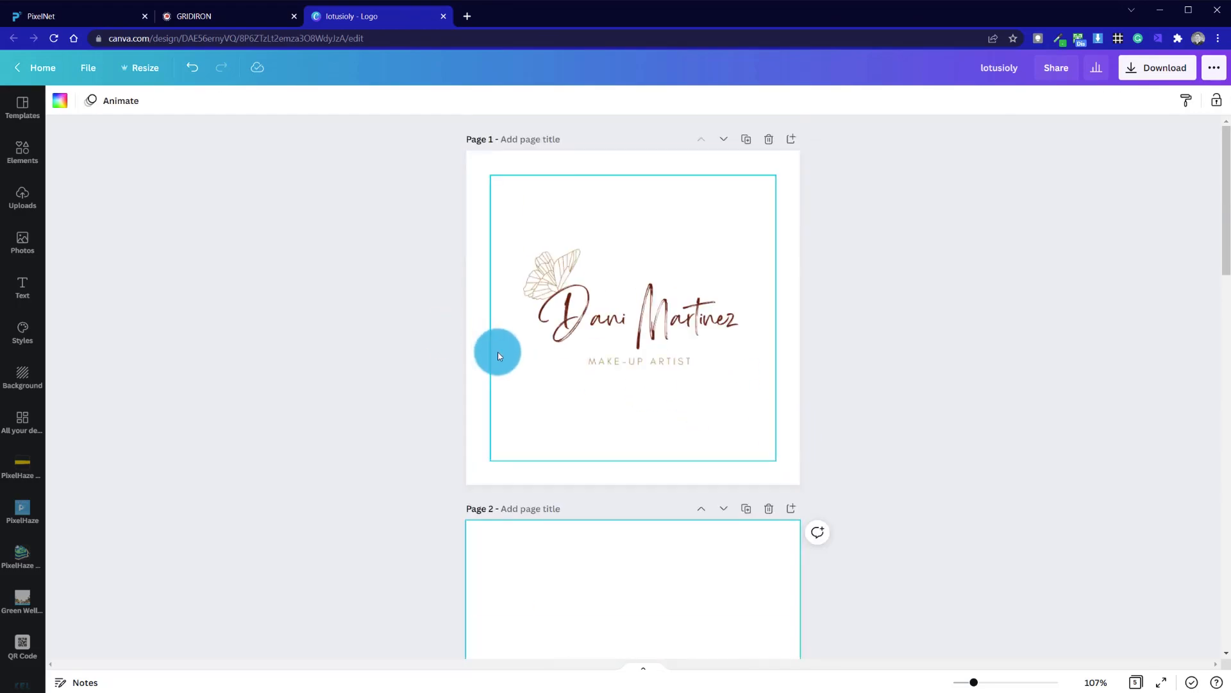
pyautogui.scroll(-5, 498, 351)
pyautogui.scroll(5, 511, 353)
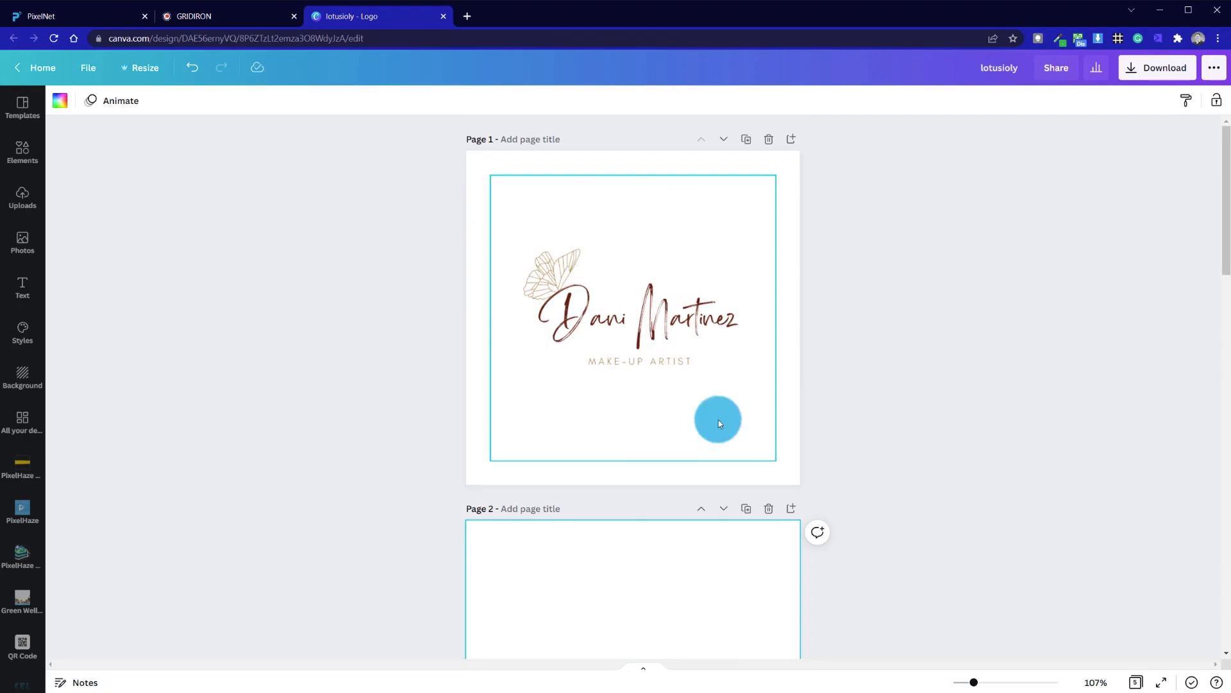
pyautogui.scroll(-15, 718, 420)
pyautogui.scroll(10, 718, 419)
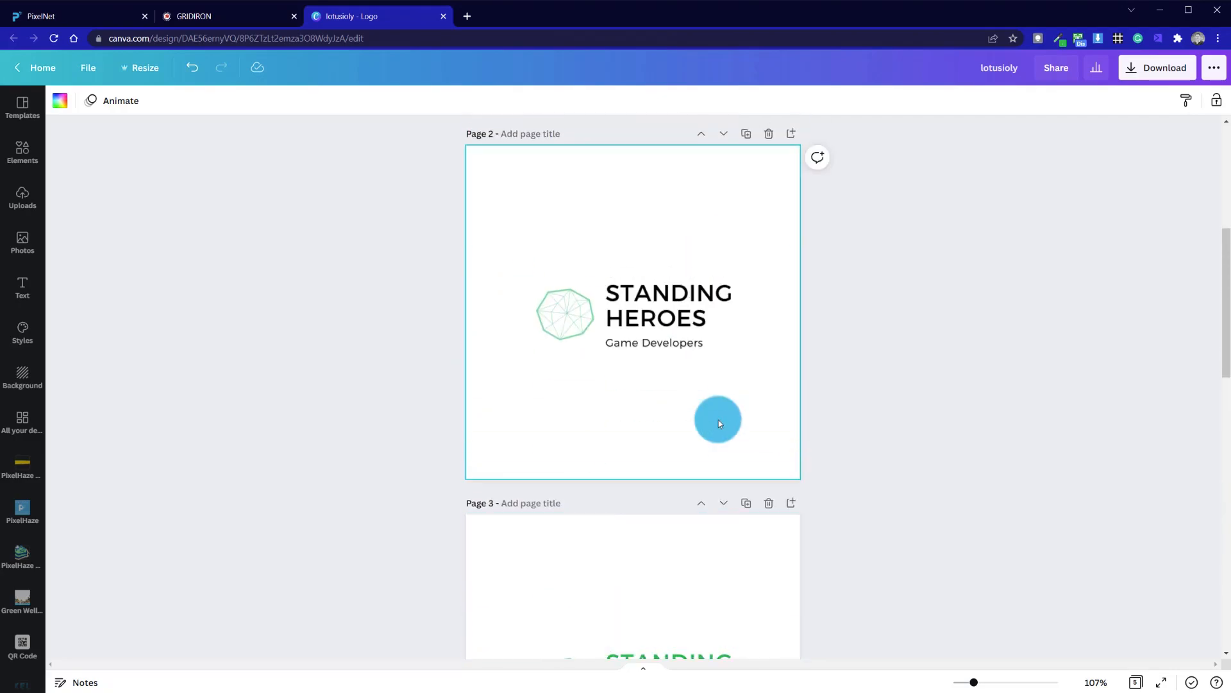
# - Enlarge the grouped Standing Heroes logo and reposition it at the centre of page 2
pyautogui.click(704, 360)
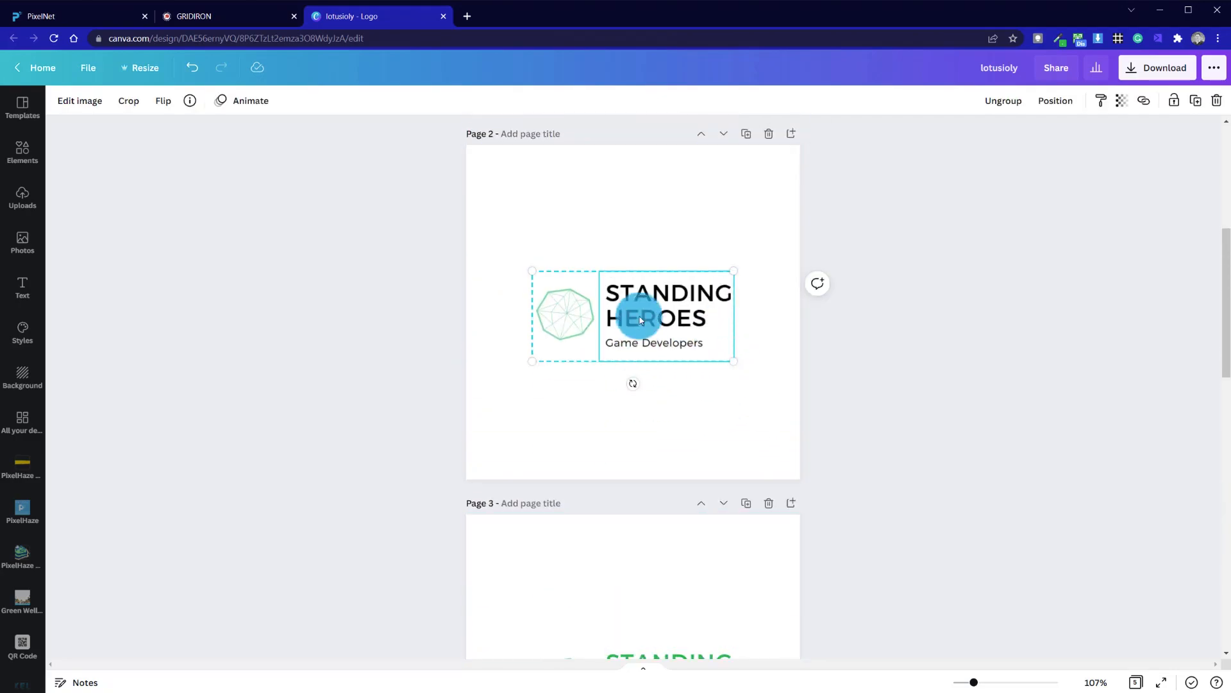
pyautogui.moveTo(732, 360); pyautogui.dragTo(775, 394)
pyautogui.moveTo(701, 336); pyautogui.dragTo(681, 325)
pyautogui.click(691, 419)
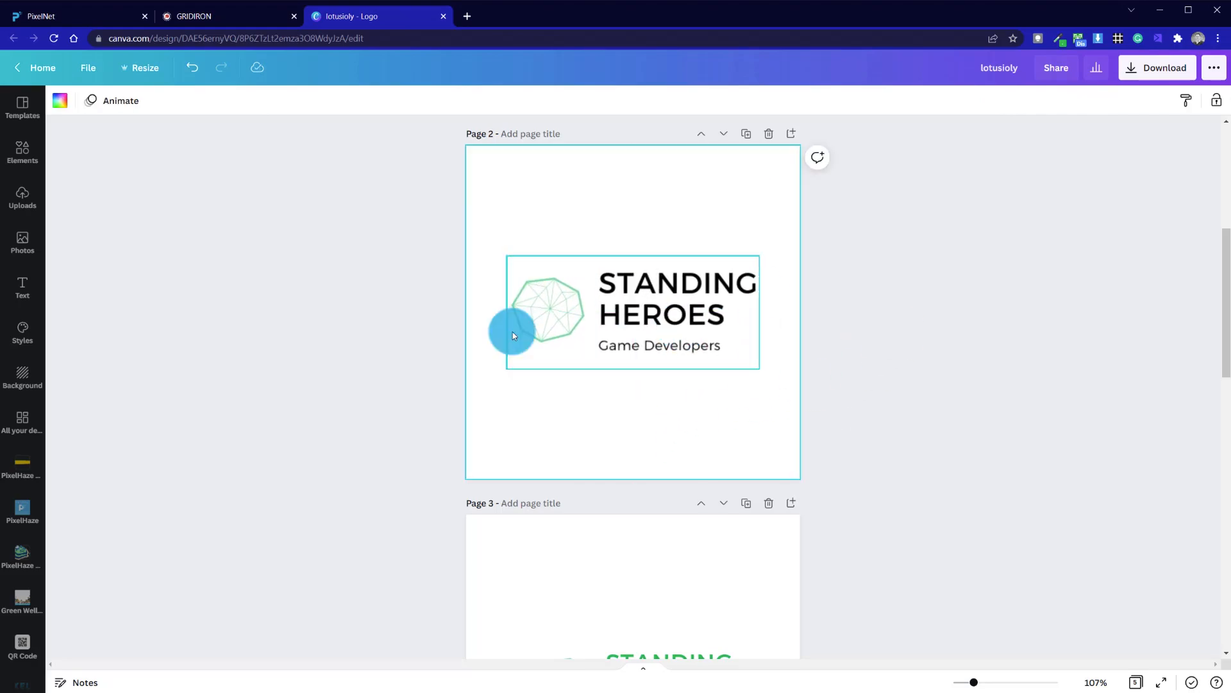
pyautogui.click(588, 323)
pyautogui.moveTo(759, 255); pyautogui.dragTo(738, 263)
pyautogui.moveTo(646, 322); pyautogui.dragTo(646, 322)
pyautogui.click(708, 415)
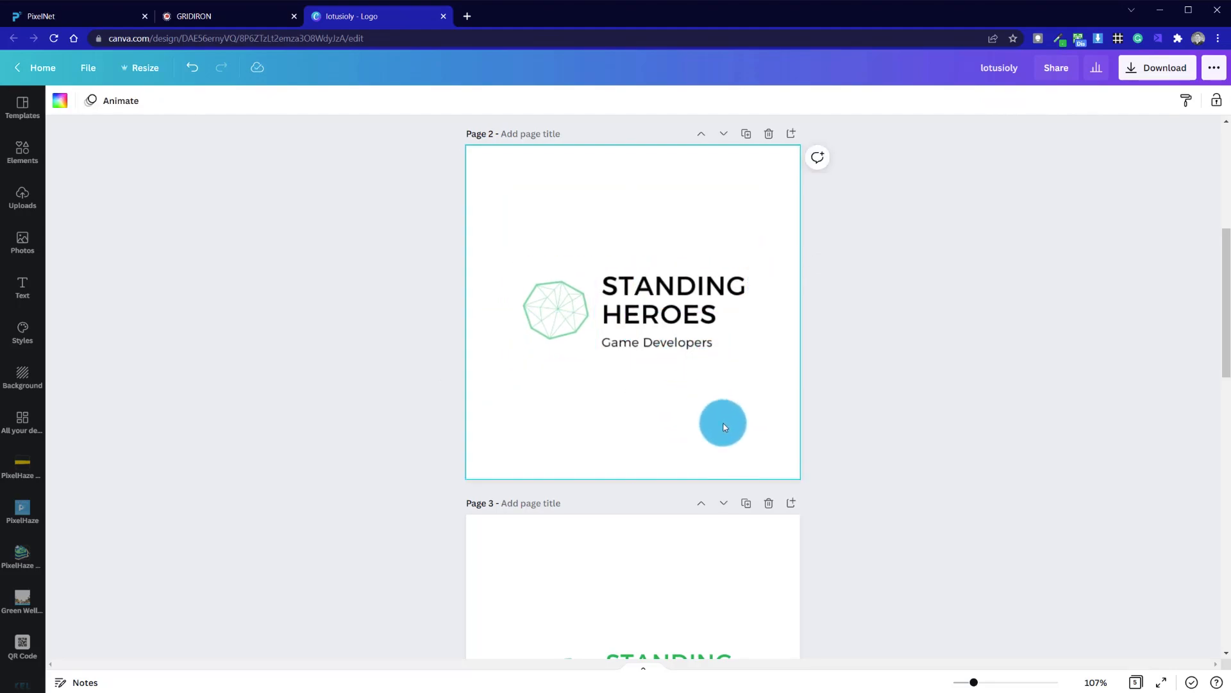
pyautogui.click(893, 381)
pyautogui.click(674, 314)
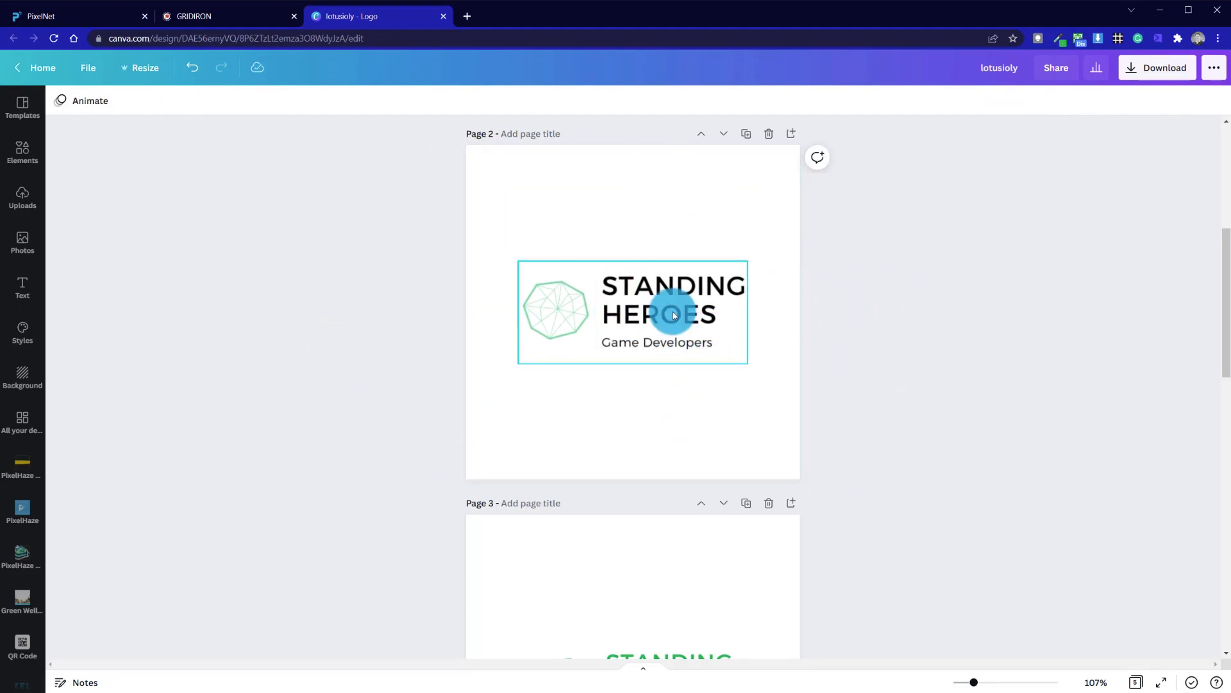
pyautogui.click(537, 316)
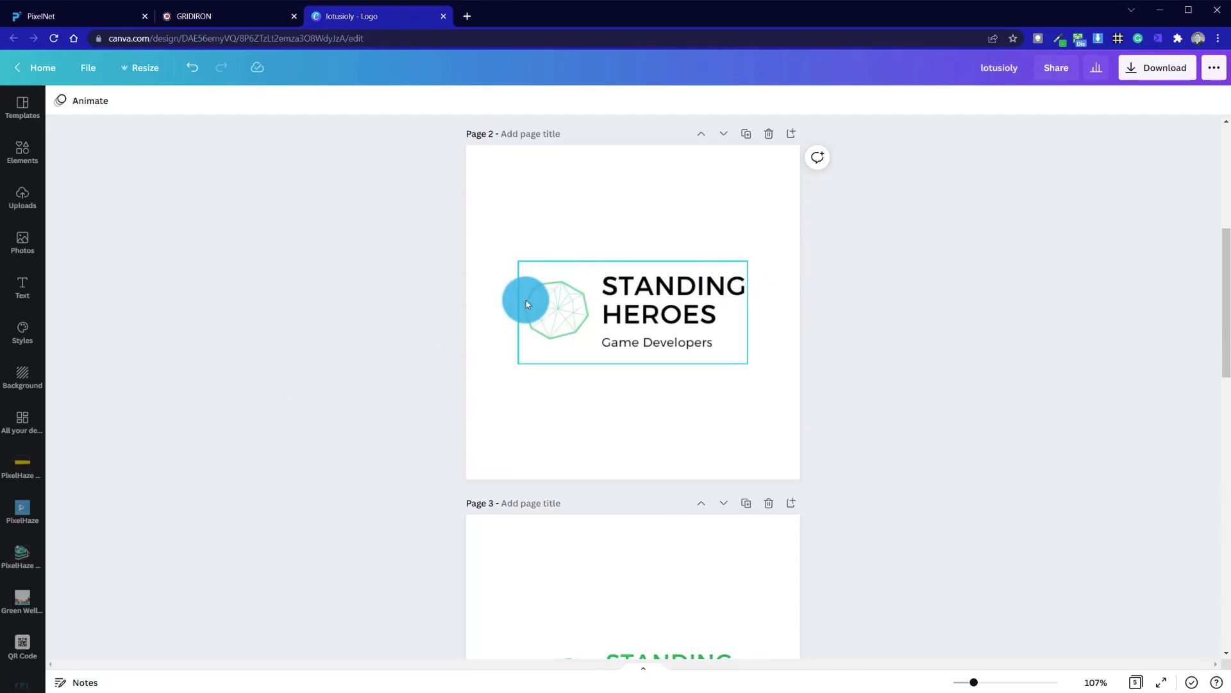
pyautogui.click(532, 315)
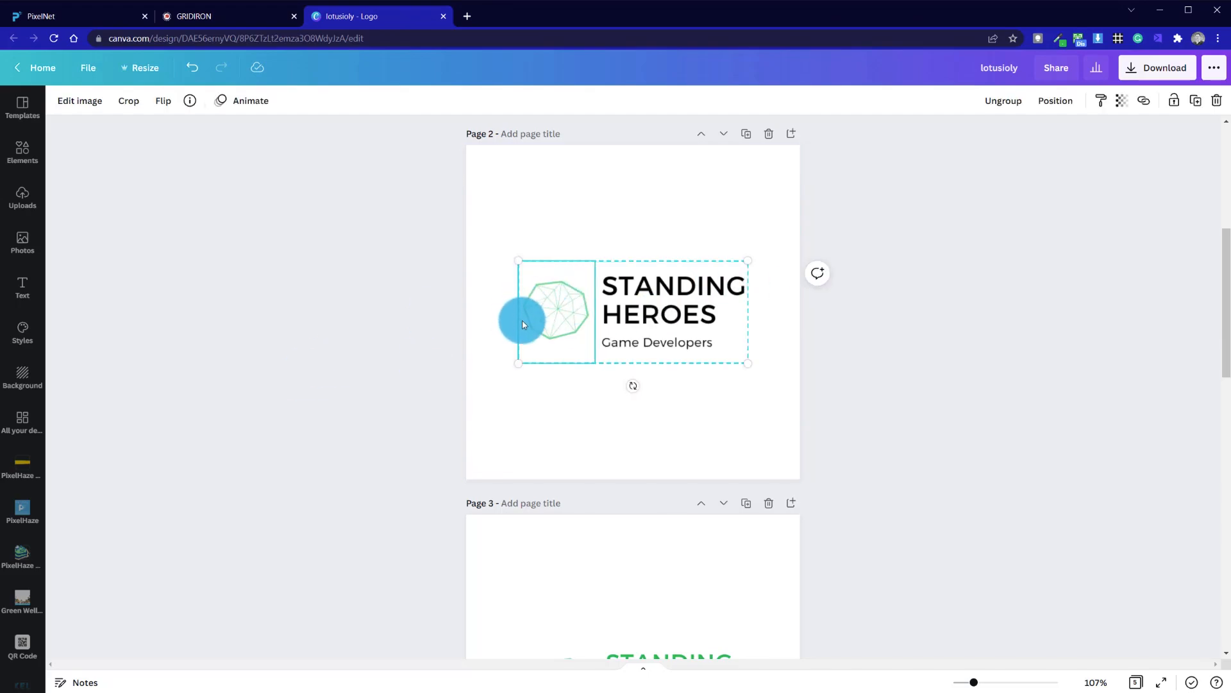
pyautogui.click(742, 396)
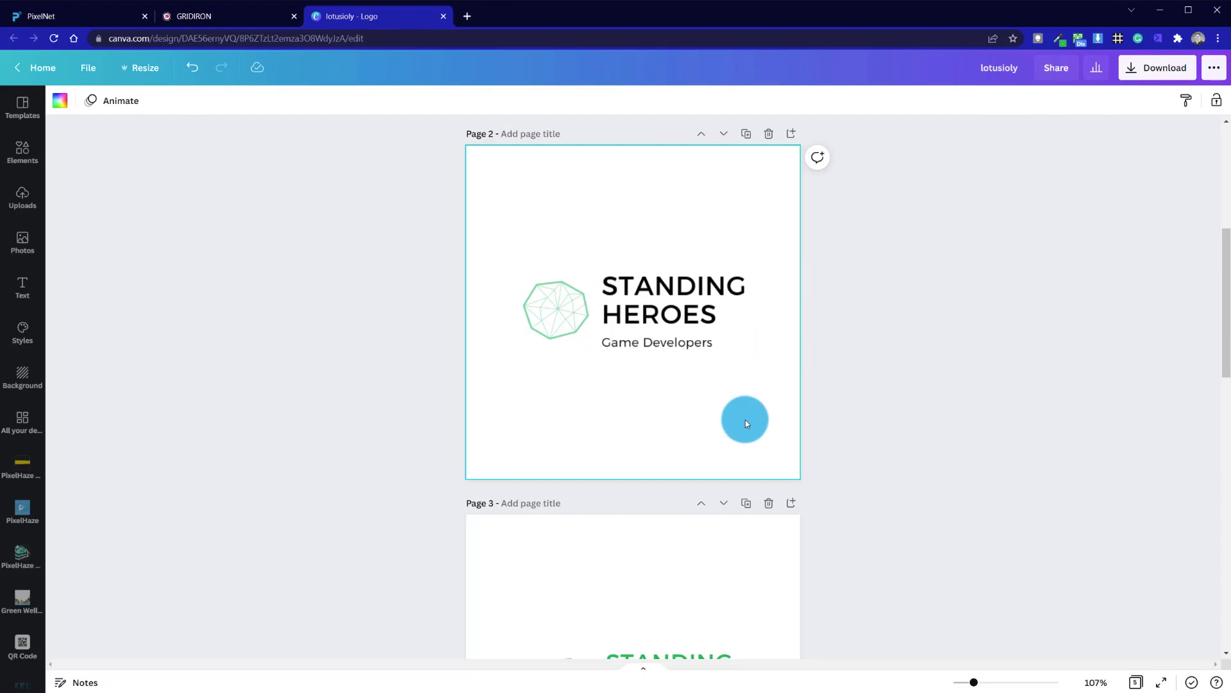
# - Delete page 3 holding the leftover green Standing Heroes logo
pyautogui.scroll(-5, 742, 417)
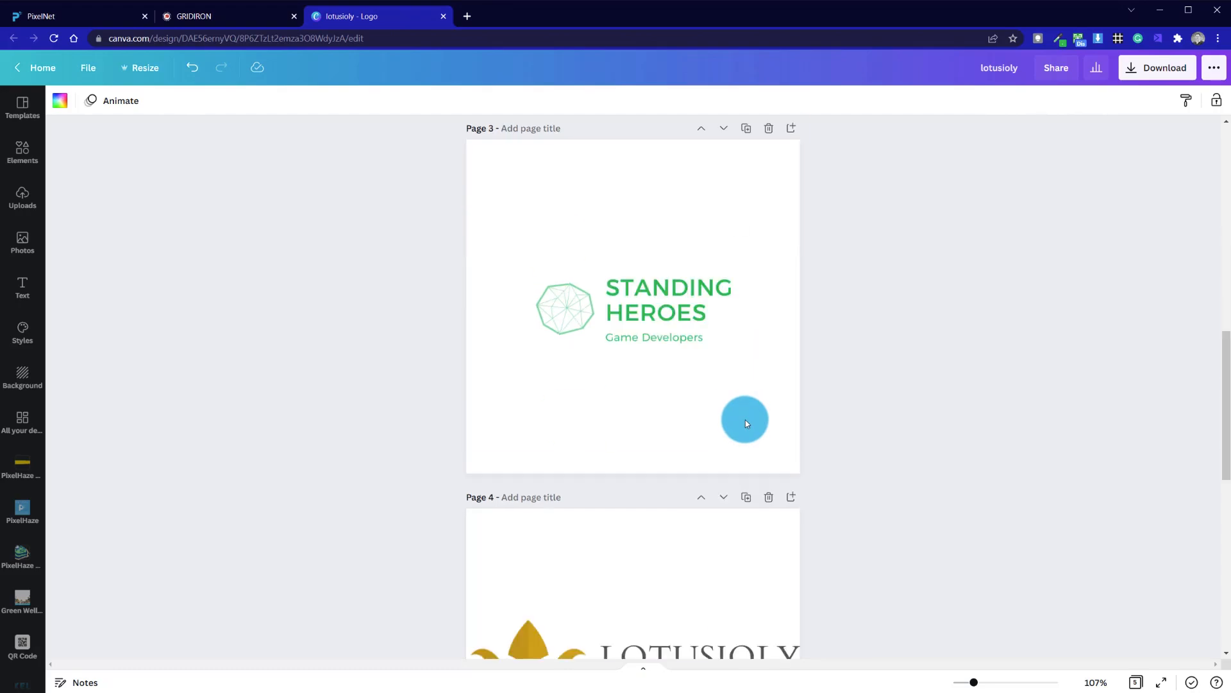
pyautogui.click(770, 128)
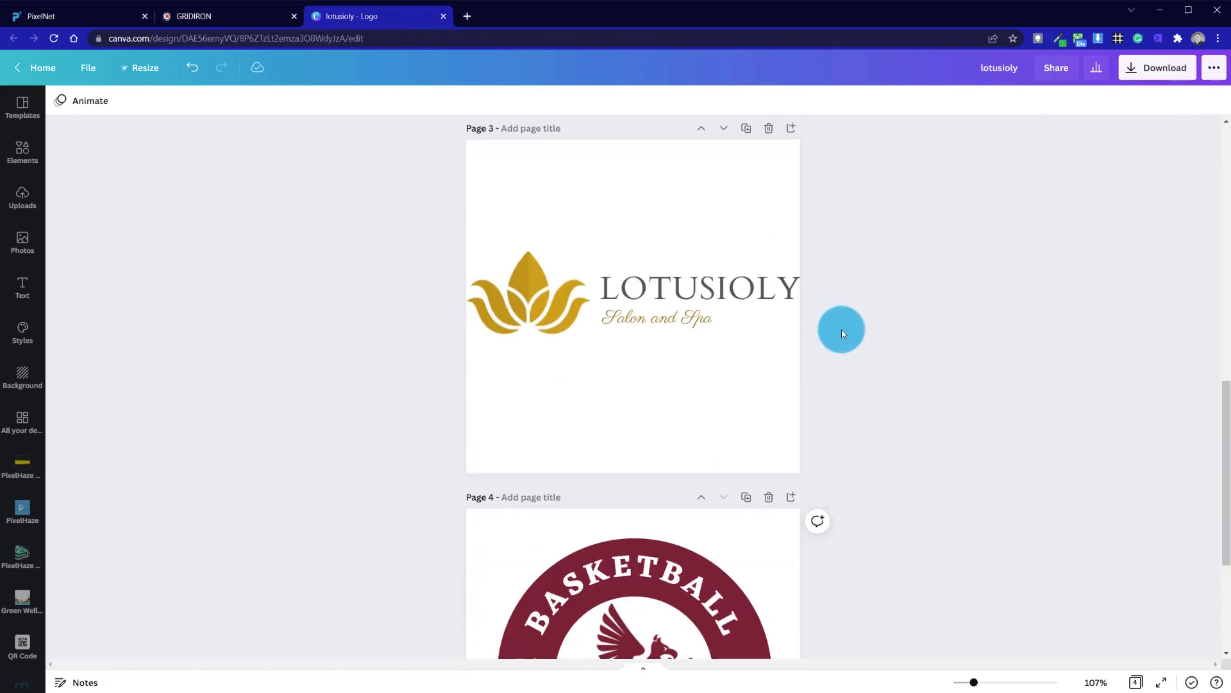
# - Shrink the Lotusioly logo and shift it so it fits inside the page
pyautogui.scroll(10, 842, 329)
pyautogui.scroll(-10, 841, 329)
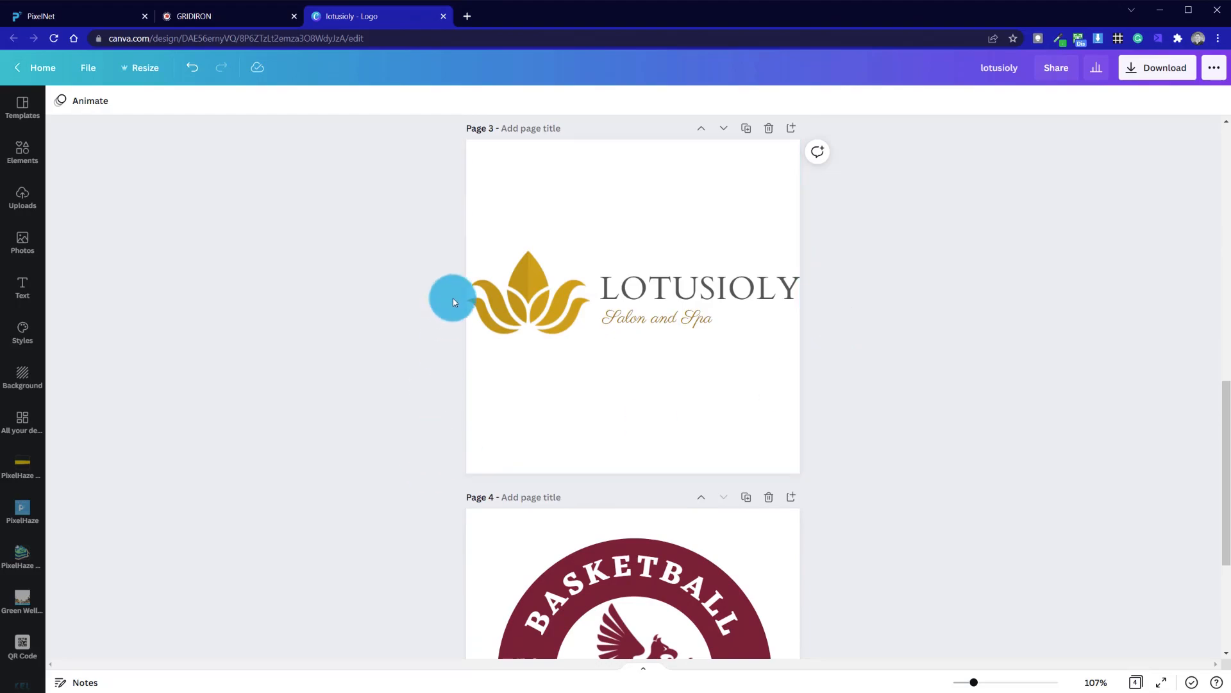
pyautogui.click(560, 267)
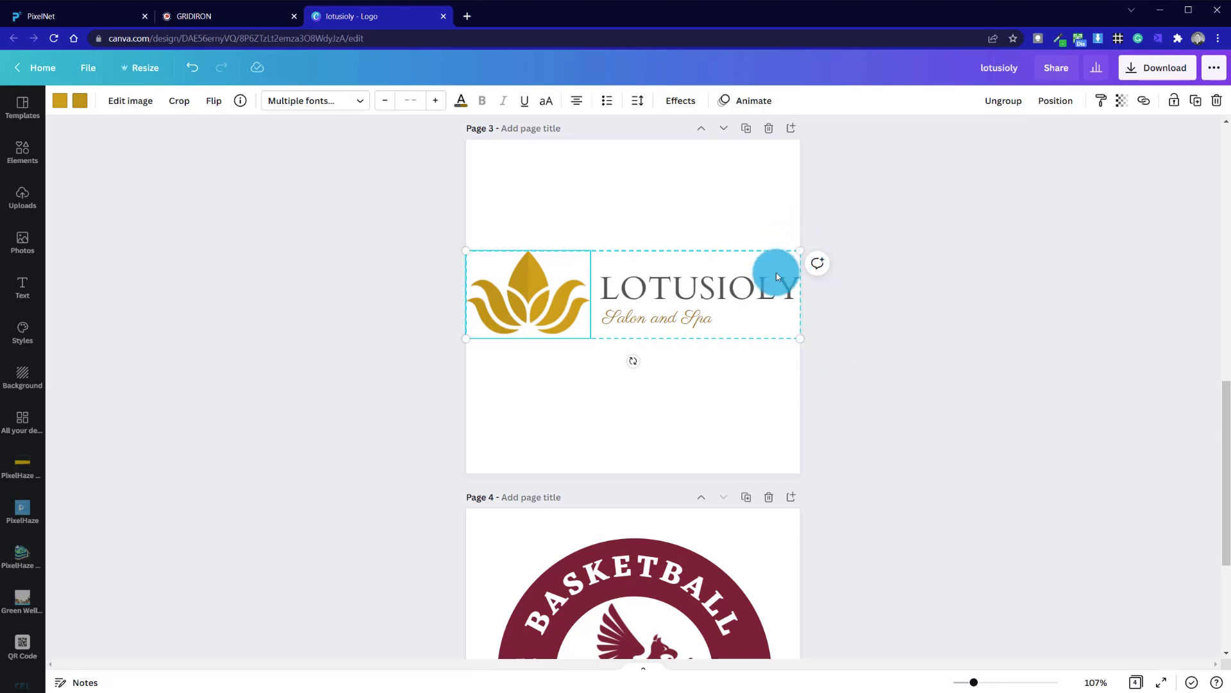
pyautogui.moveTo(796, 254); pyautogui.dragTo(765, 272)
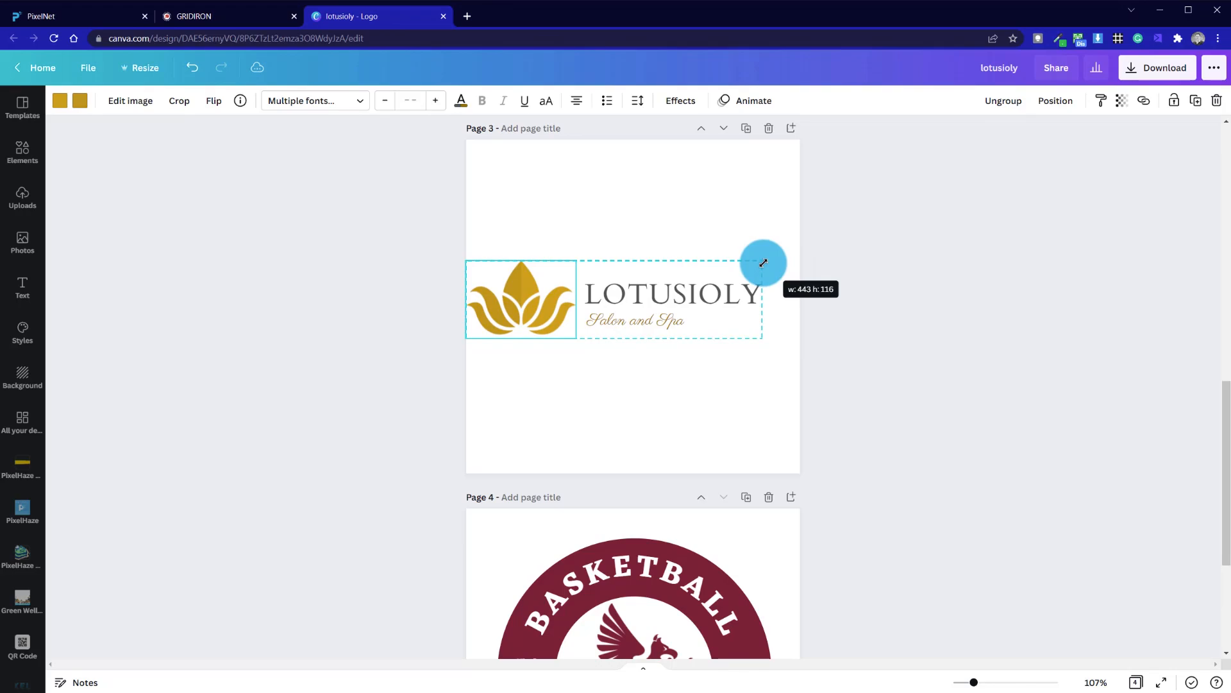
pyautogui.click(630, 322)
pyautogui.moveTo(629, 322); pyautogui.dragTo(648, 320)
pyautogui.click(722, 410)
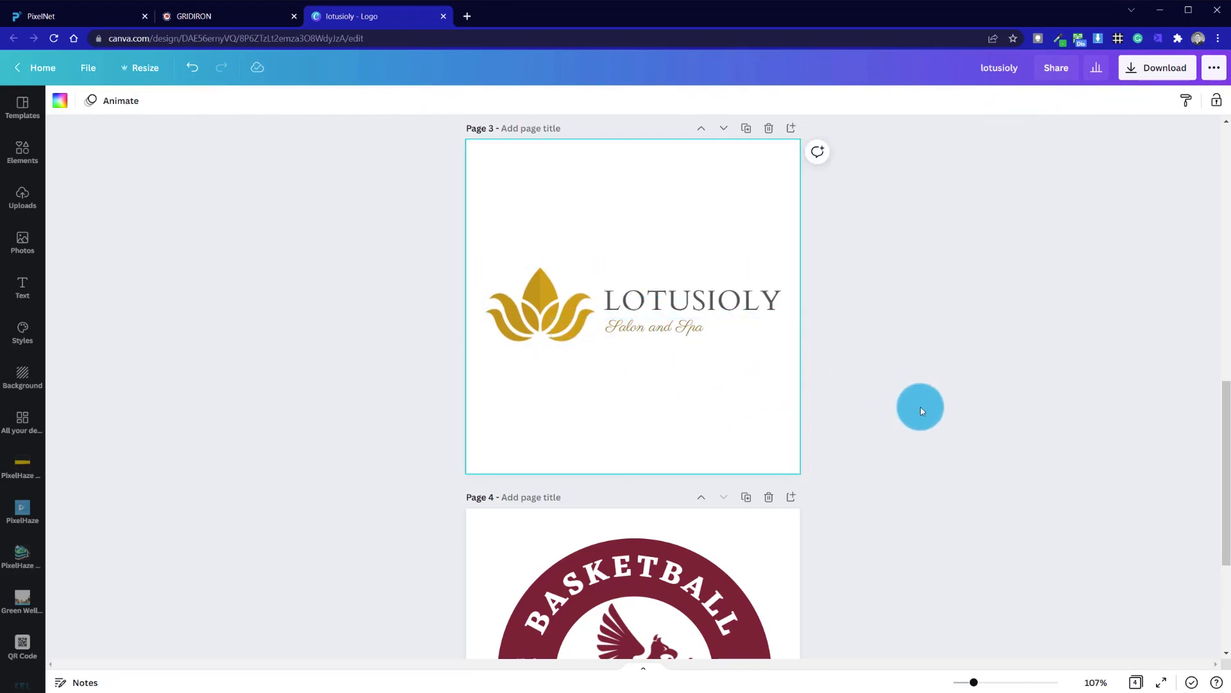
# - Shrink the Lotusioly logo slightly further and recentre it on its page
pyautogui.scroll(10, 922, 410)
pyautogui.scroll(-15, 687, 367)
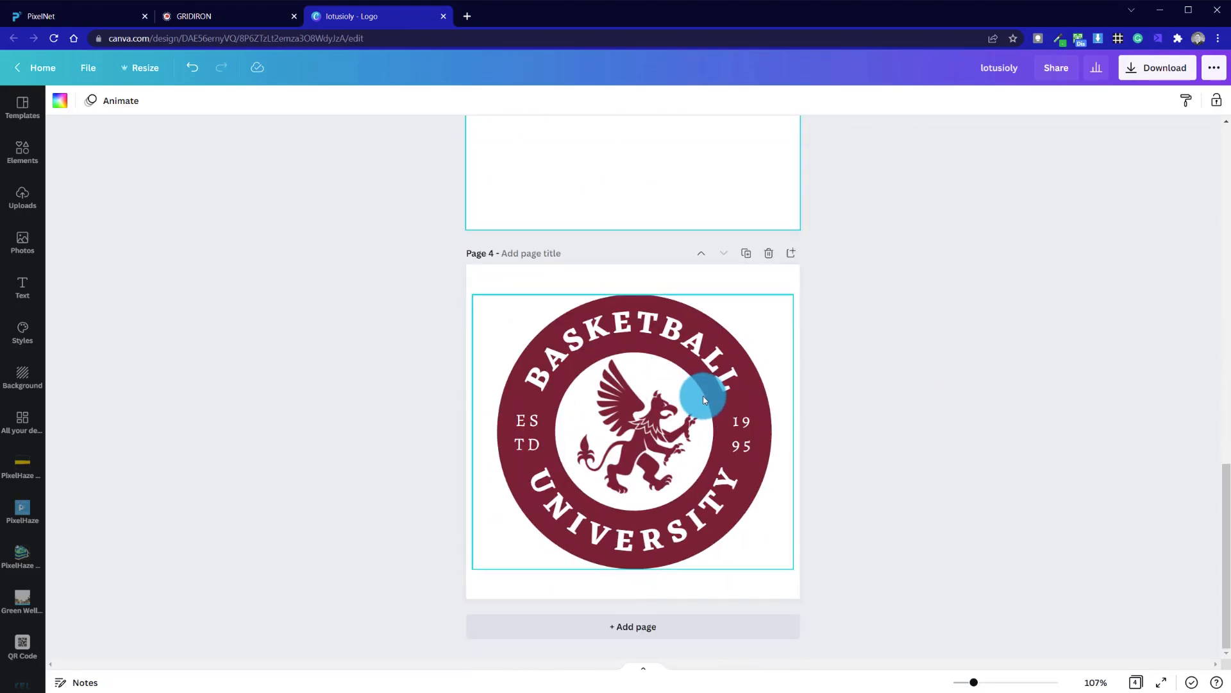
pyautogui.scroll(5, 704, 392)
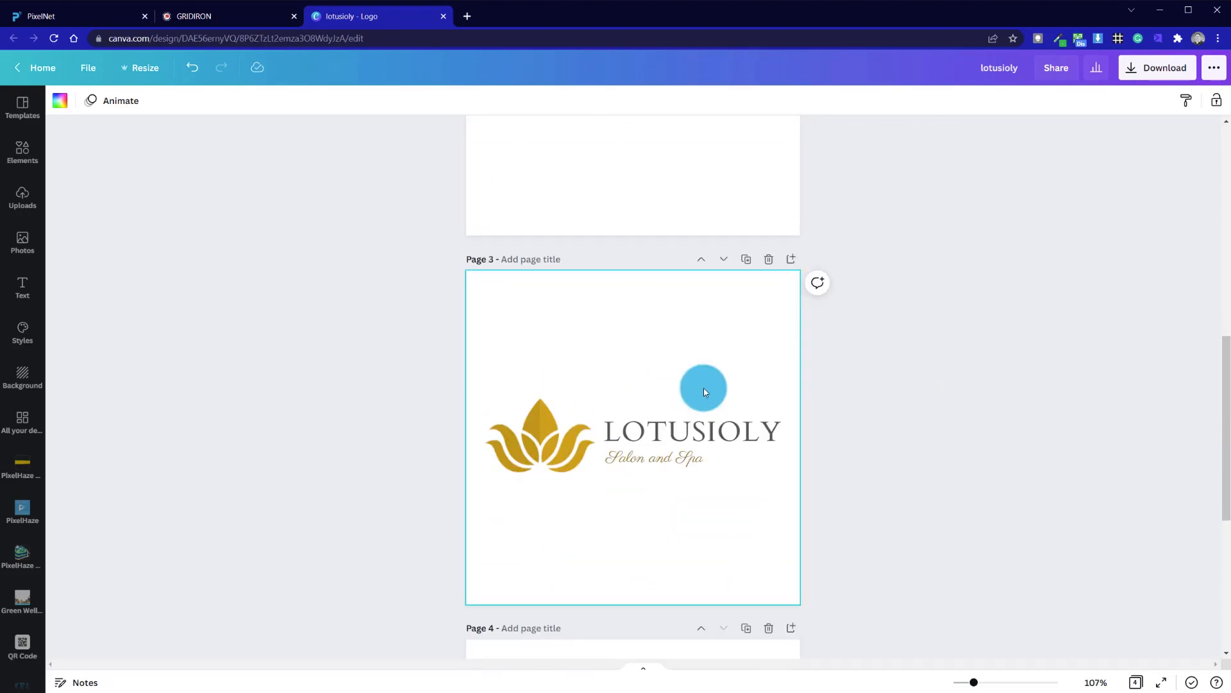
pyautogui.click(645, 466)
pyautogui.moveTo(780, 397); pyautogui.dragTo(701, 454)
pyautogui.click(872, 454)
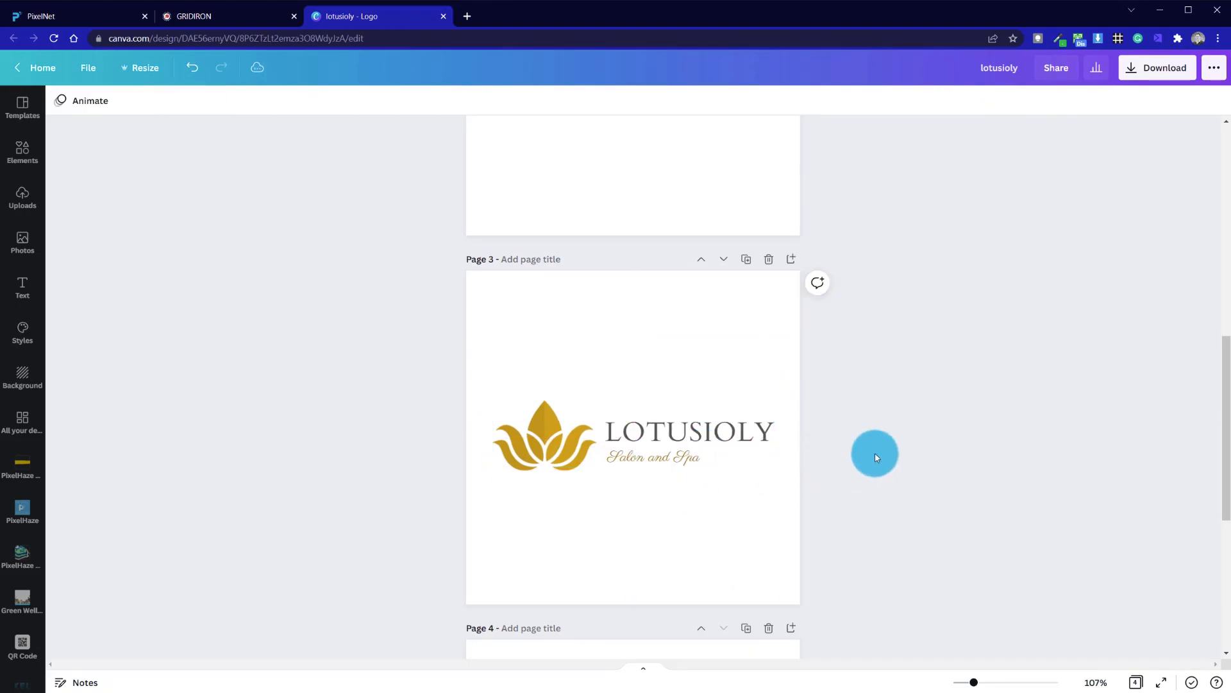
# - Shrink the Basketball University logo on page 4 and recentre it
pyautogui.scroll(-5, 522, 408)
pyautogui.click(642, 410)
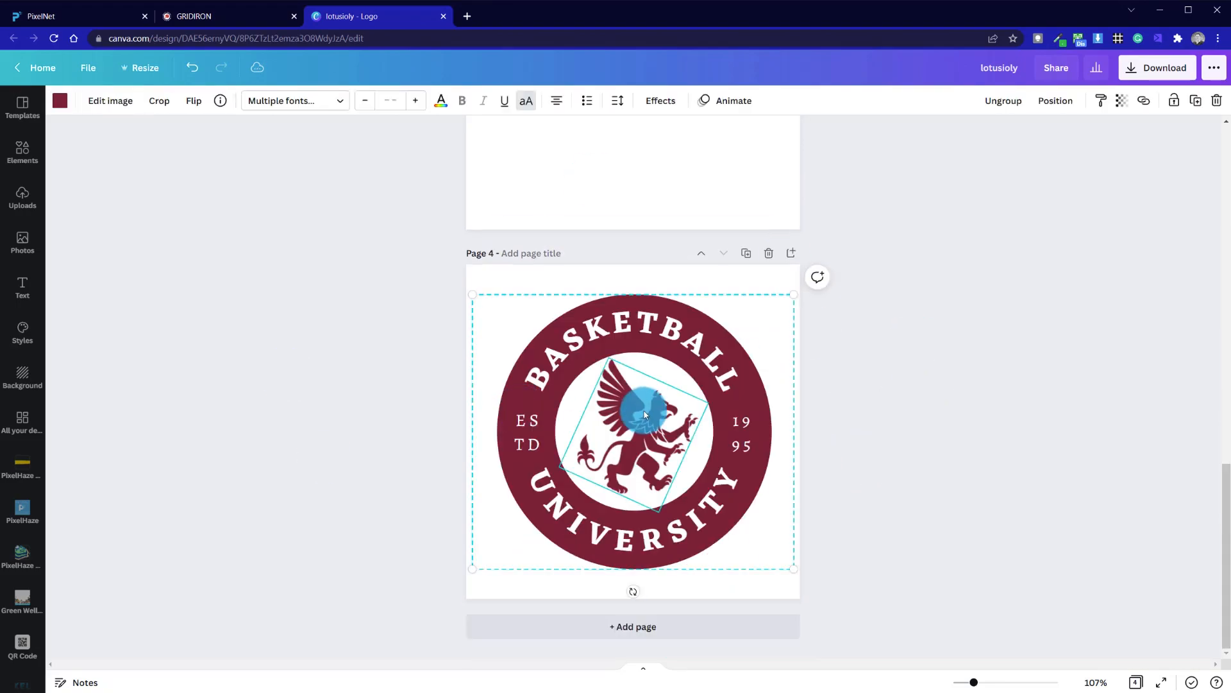
pyautogui.moveTo(794, 294); pyautogui.dragTo(746, 337)
pyautogui.moveTo(622, 461); pyautogui.dragTo(642, 439)
pyautogui.click(825, 450)
# - Shrink the Basketball University logo further and centre it on page 4
pyautogui.scroll(15, 891, 448)
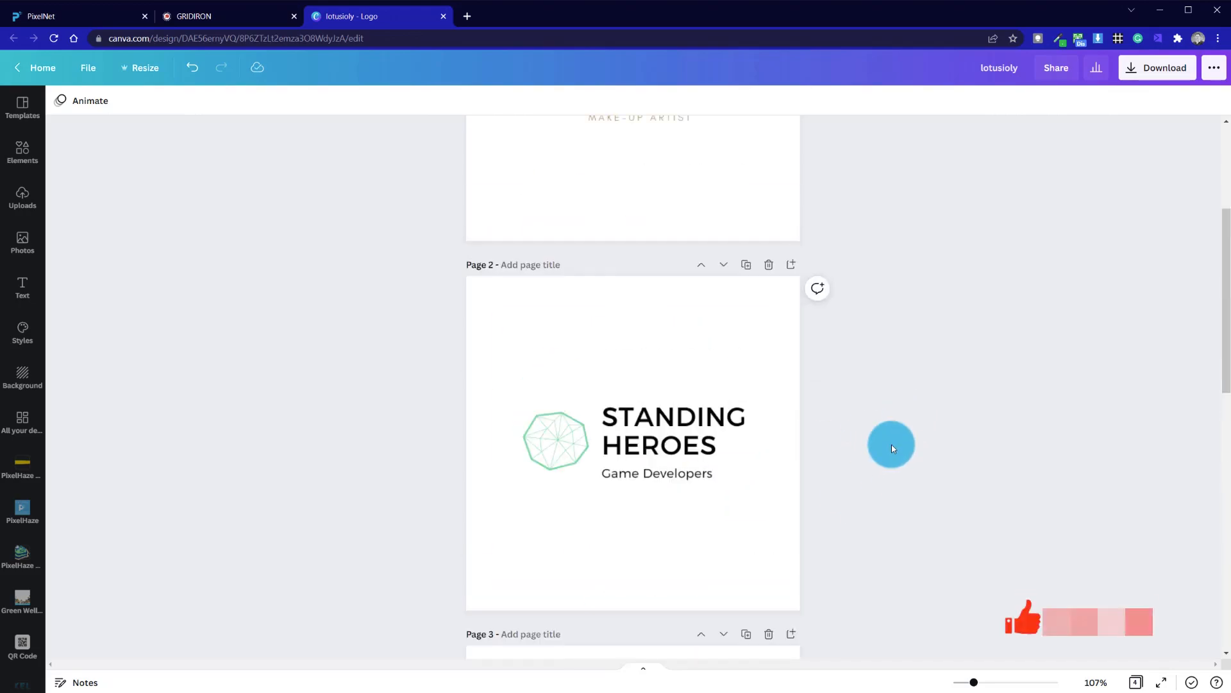
pyautogui.scroll(-15, 891, 447)
pyautogui.scroll(5, 892, 446)
pyautogui.scroll(-5, 891, 446)
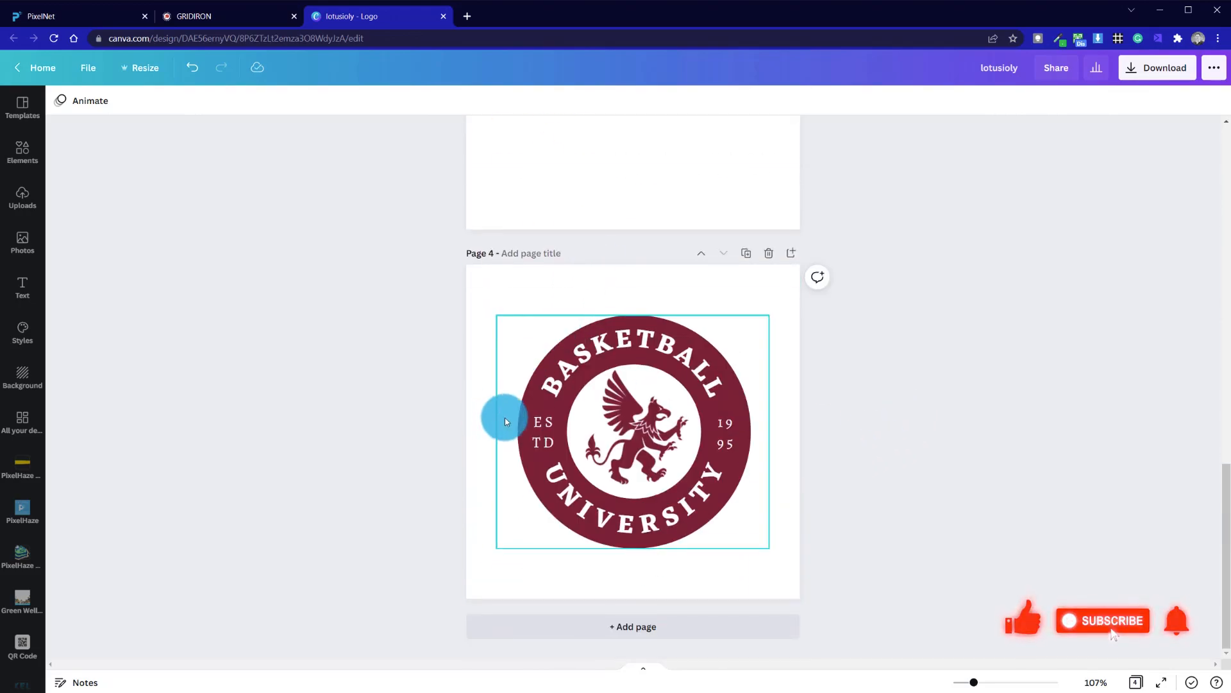
pyautogui.scroll(5, 565, 359)
pyautogui.scroll(-5, 511, 537)
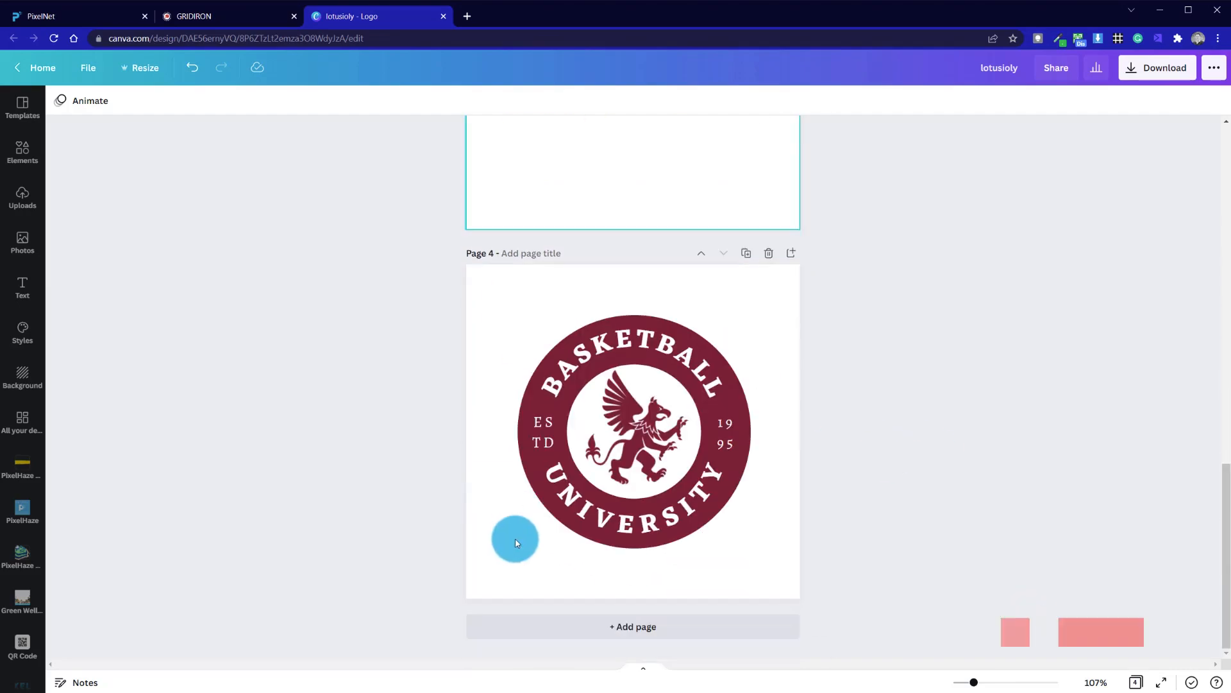
pyautogui.click(599, 359)
pyautogui.moveTo(775, 317); pyautogui.dragTo(723, 349)
pyautogui.moveTo(612, 451); pyautogui.dragTo(635, 431)
pyautogui.click(1049, 432)
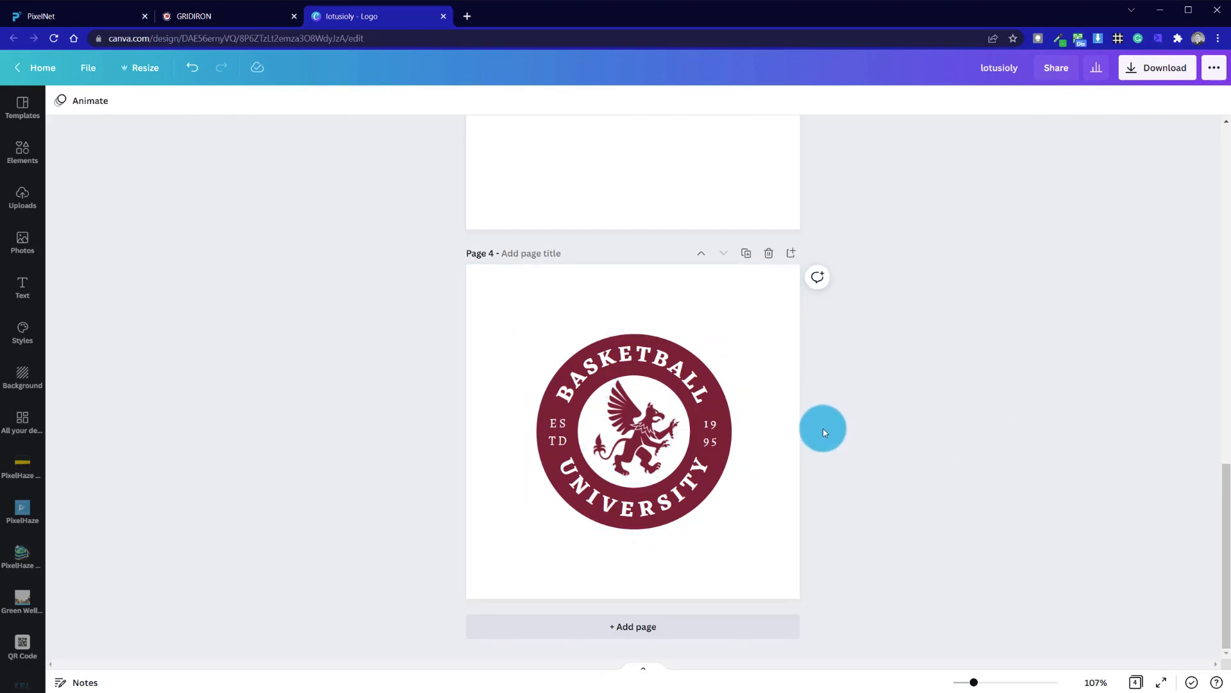
pyautogui.scroll(15, 896, 378)
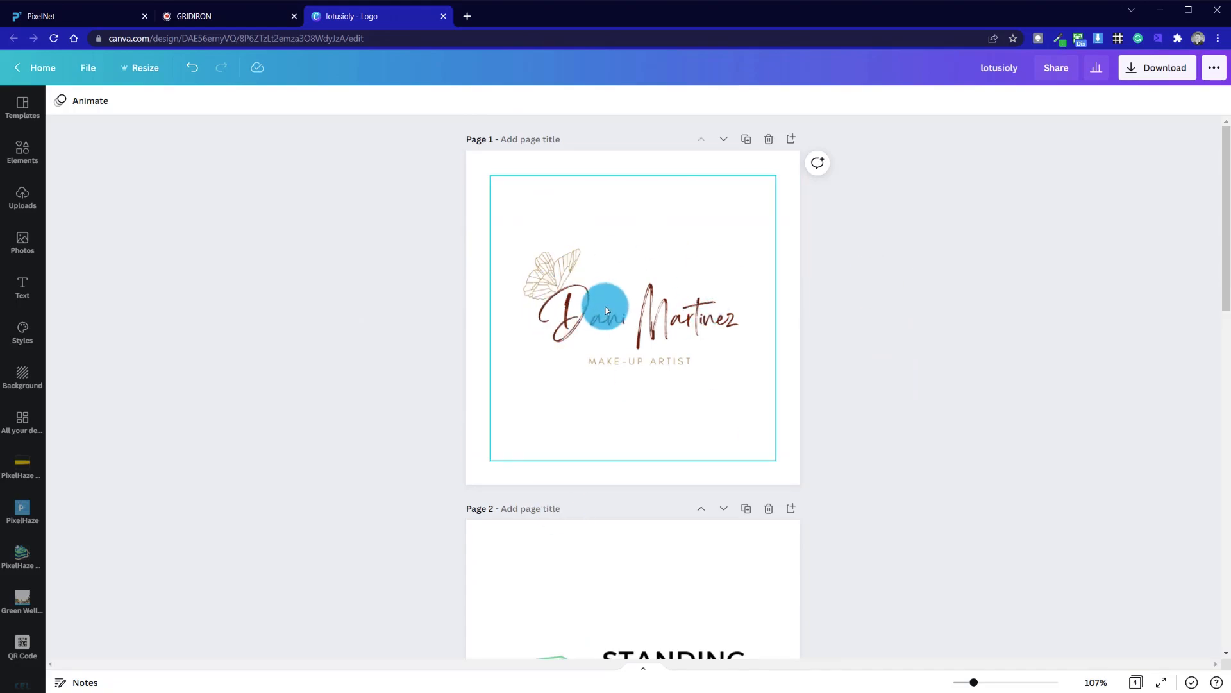
pyautogui.scroll(-6, 622, 385)
pyautogui.scroll(6, 624, 385)
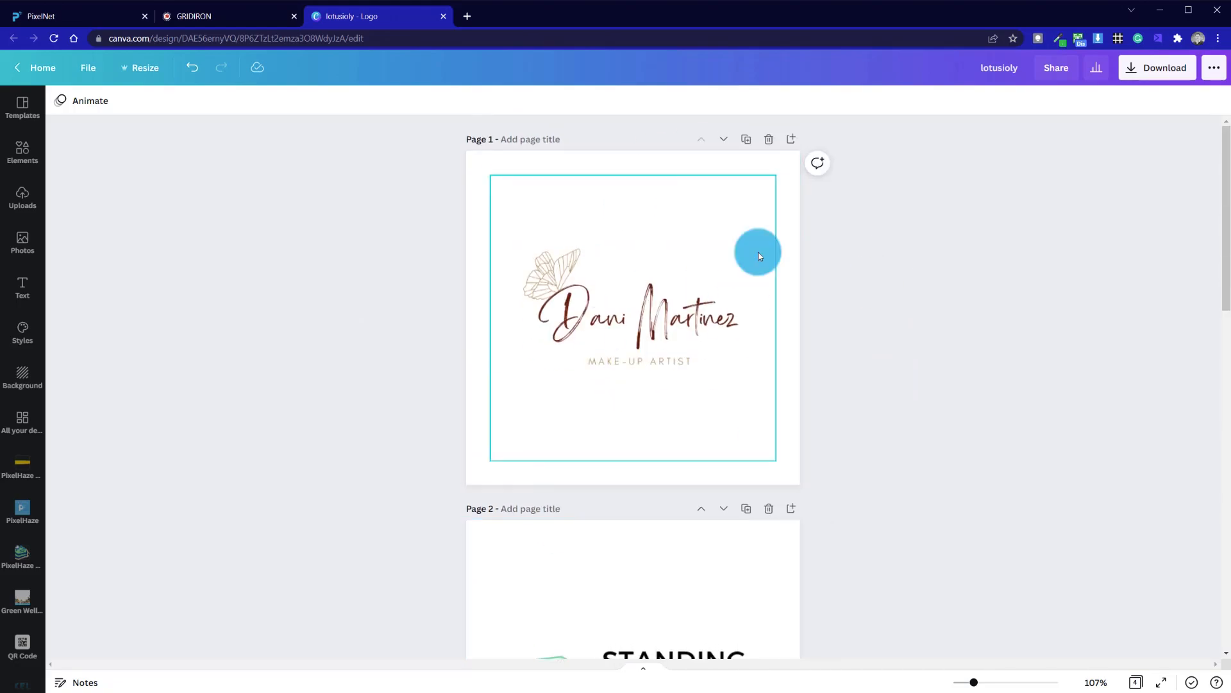
pyautogui.scroll(-6, 584, 438)
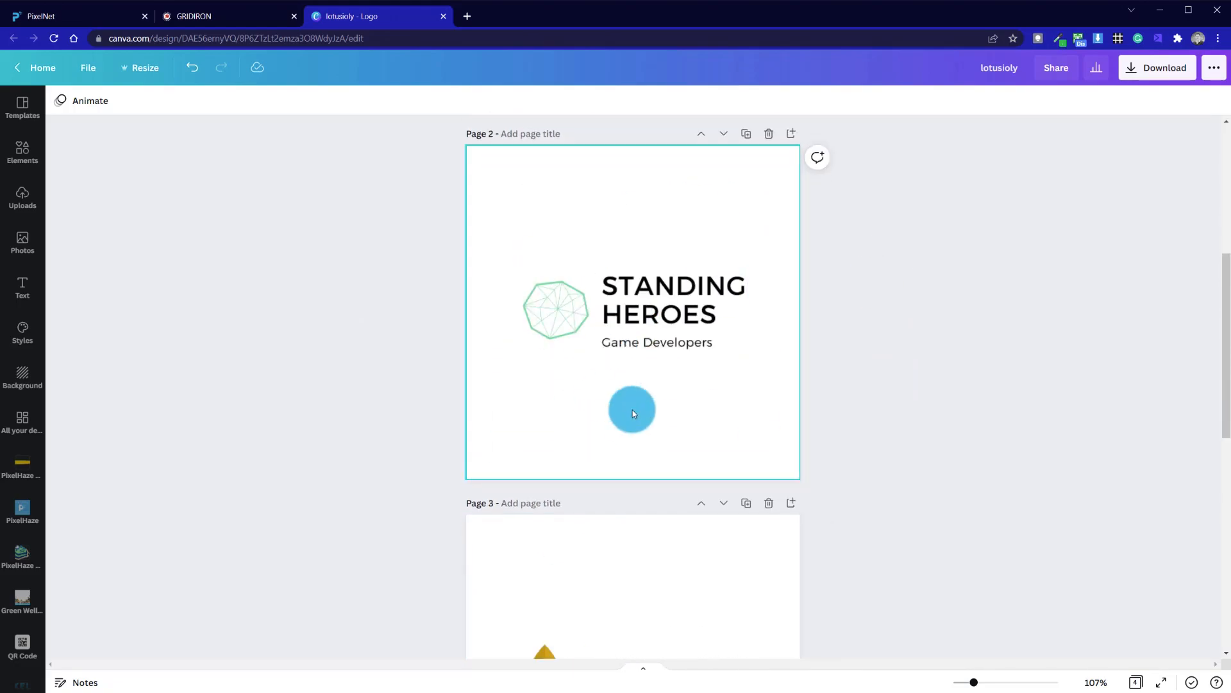
# - Review the resized logos on all four pages of the design
pyautogui.scroll(-6, 563, 424)
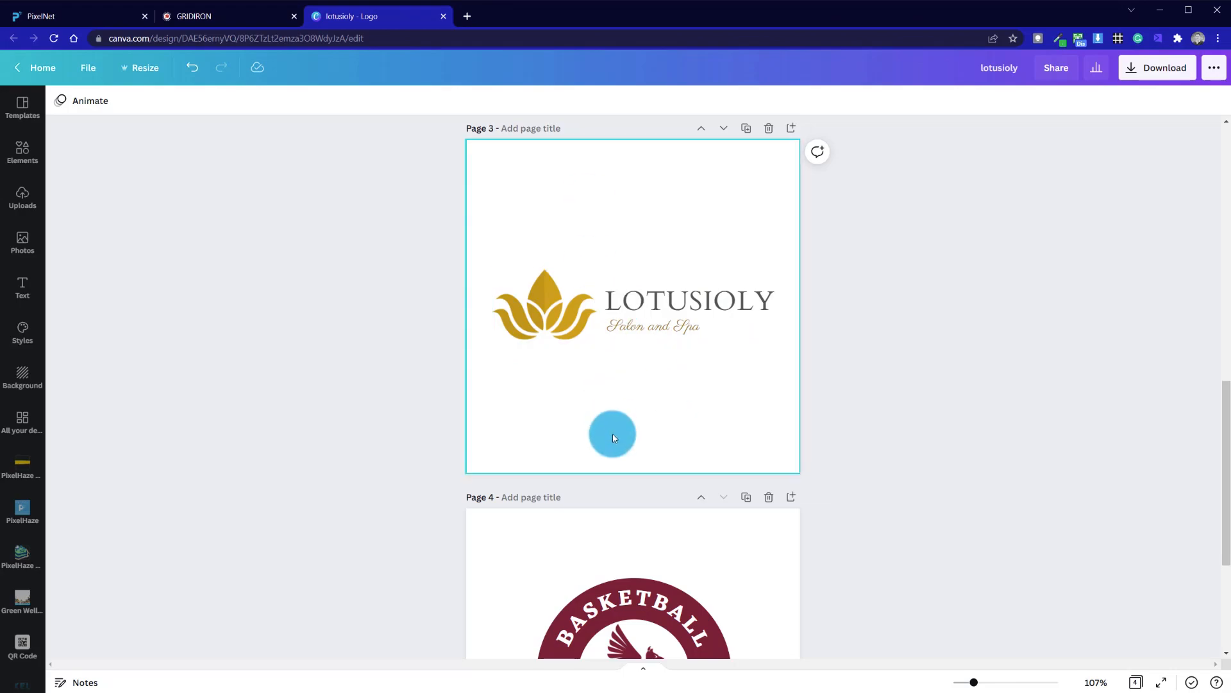
pyautogui.scroll(-4, 613, 433)
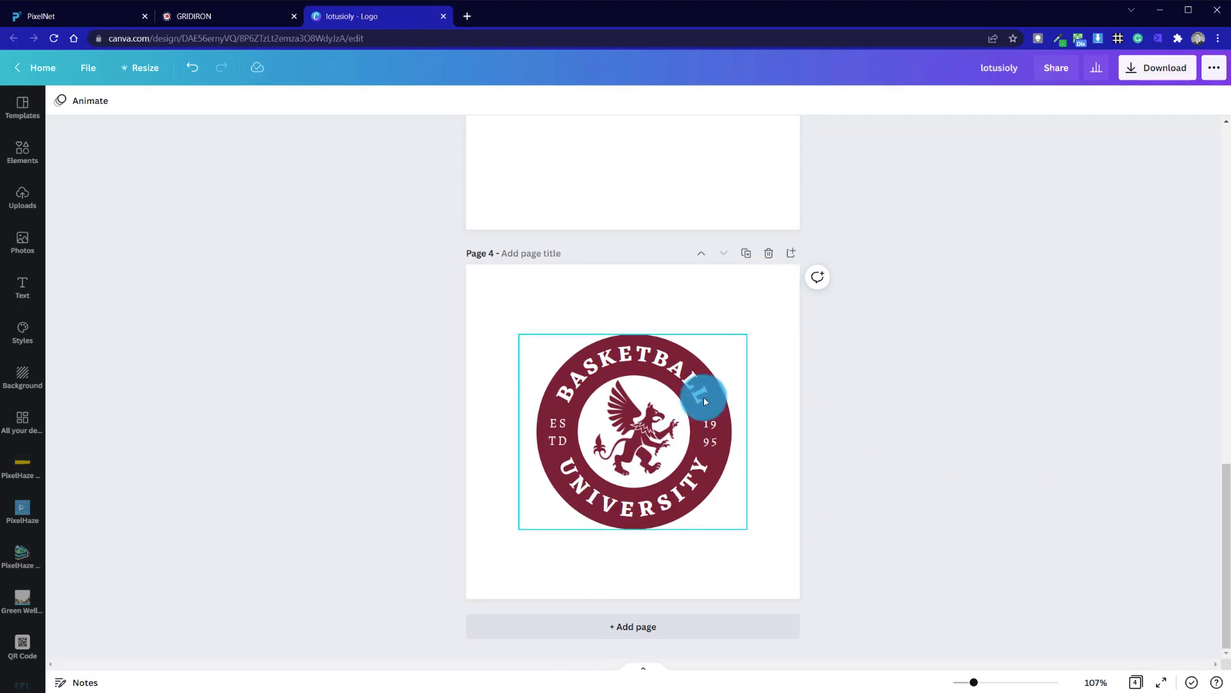
pyautogui.moveTo(666, 434); pyautogui.dragTo(666, 435)
pyautogui.click(783, 490)
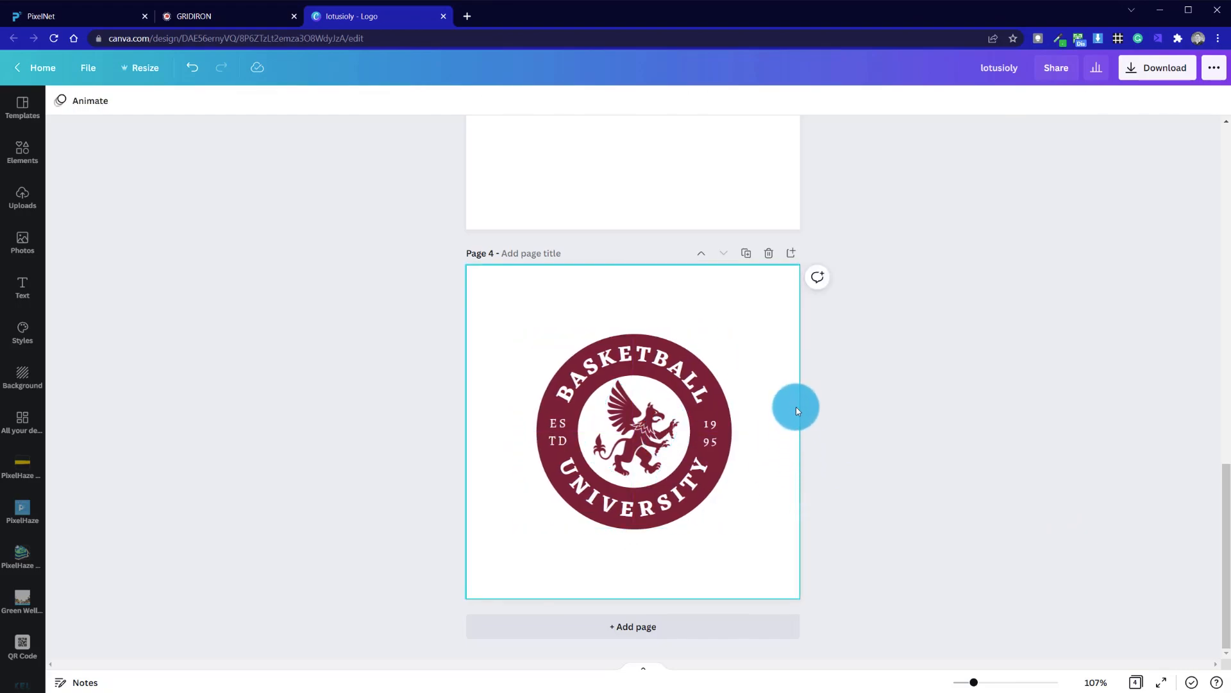
pyautogui.click(426, 388)
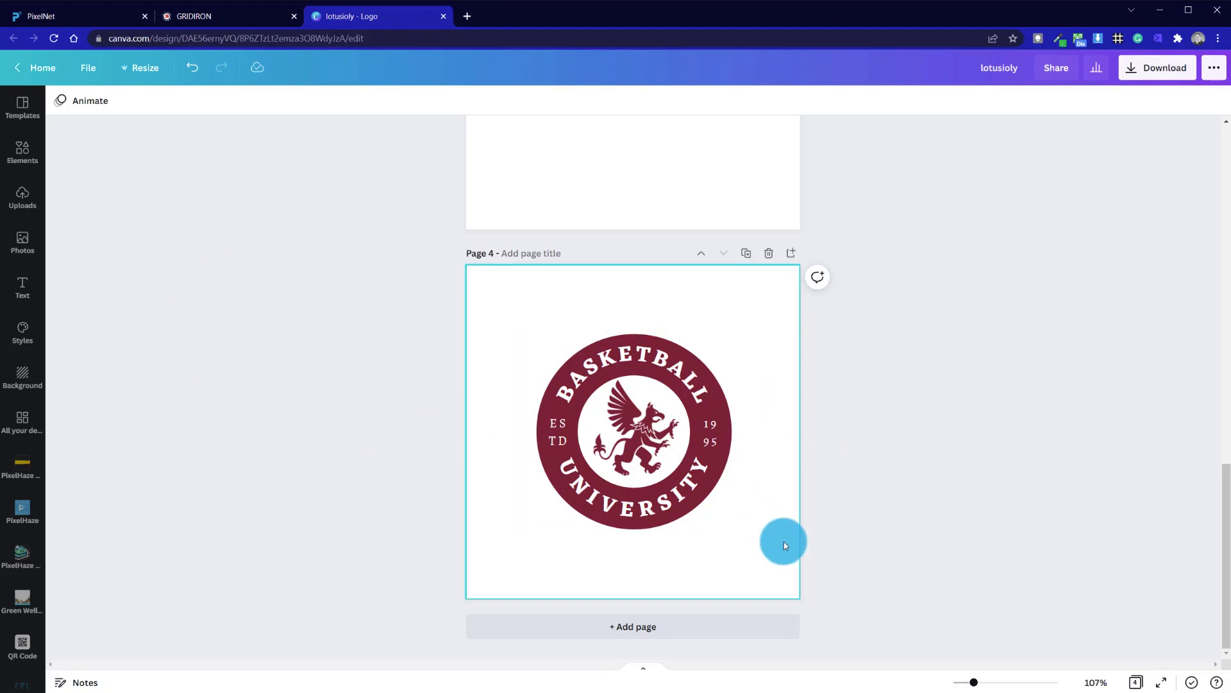
pyautogui.scroll(5, 786, 540)
pyautogui.scroll(5, 655, 542)
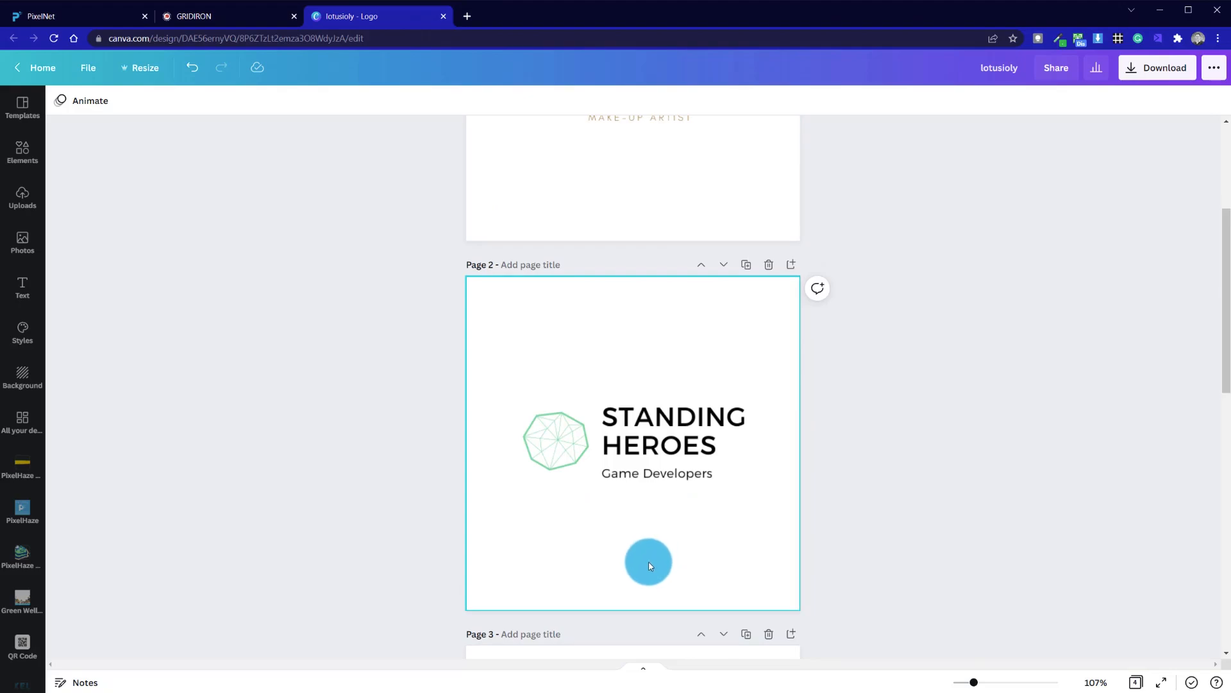
pyautogui.scroll(4, 649, 564)
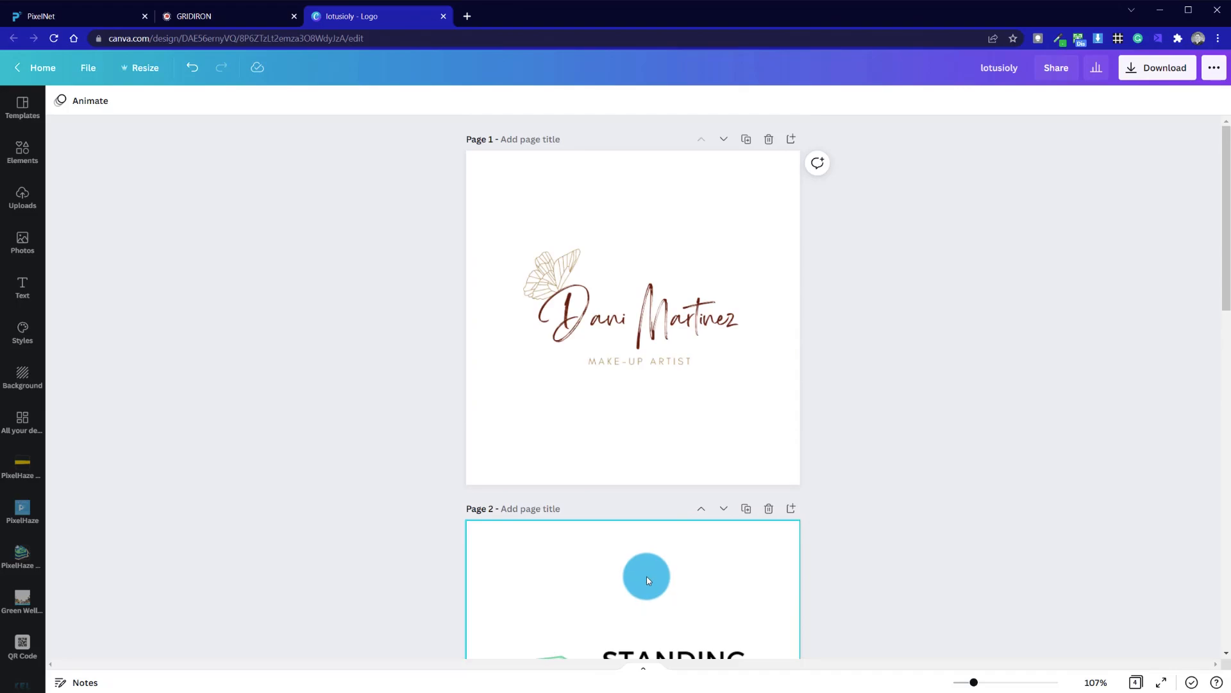
pyautogui.scroll(-15, 595, 620)
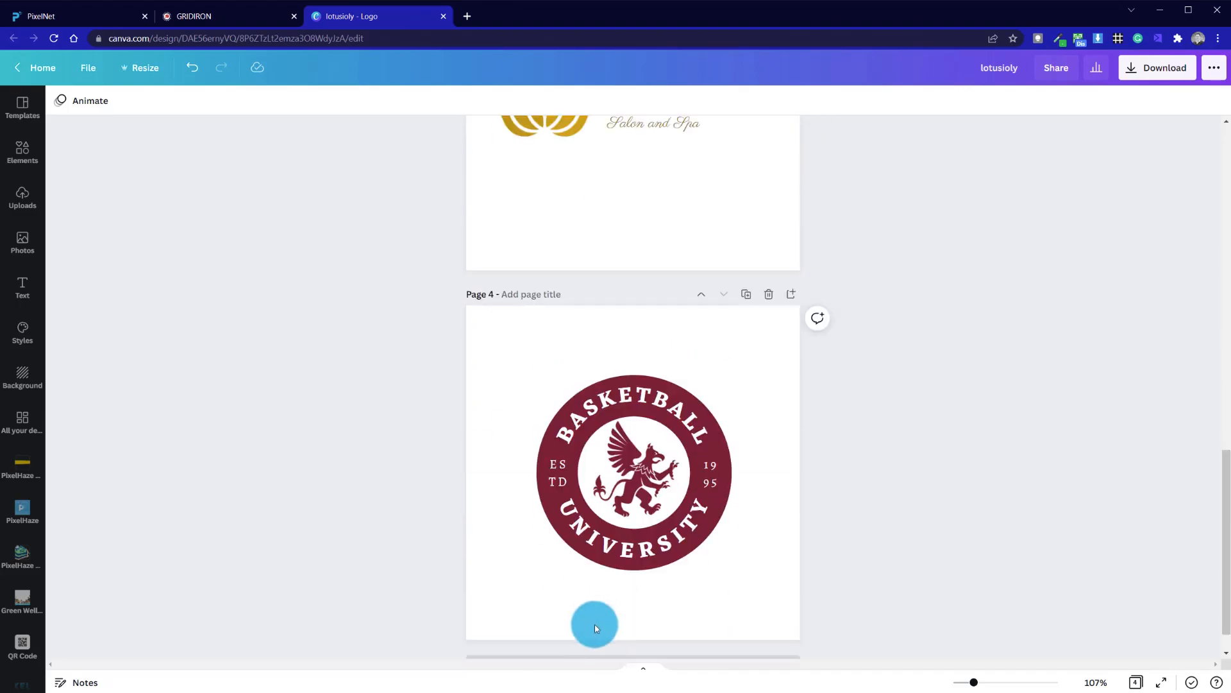
pyautogui.scroll(15, 595, 619)
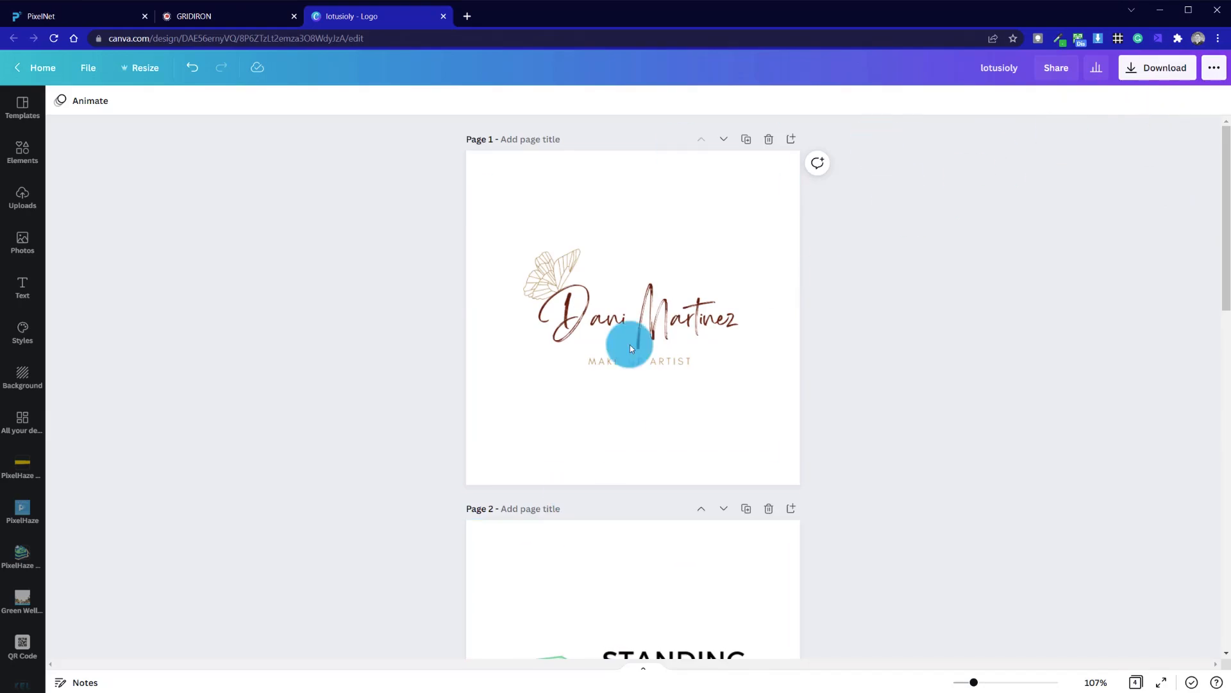
pyautogui.scroll(-15, 832, 462)
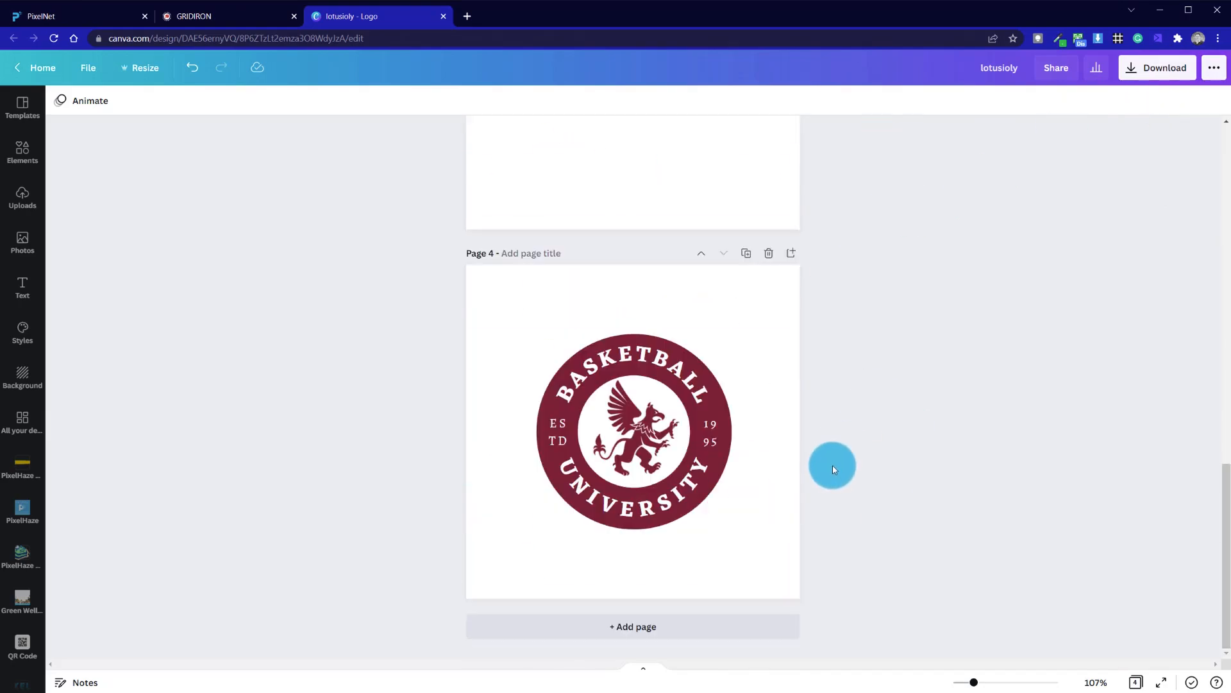
# - Download all four pages of the design as PNG files
pyautogui.click(1142, 68)
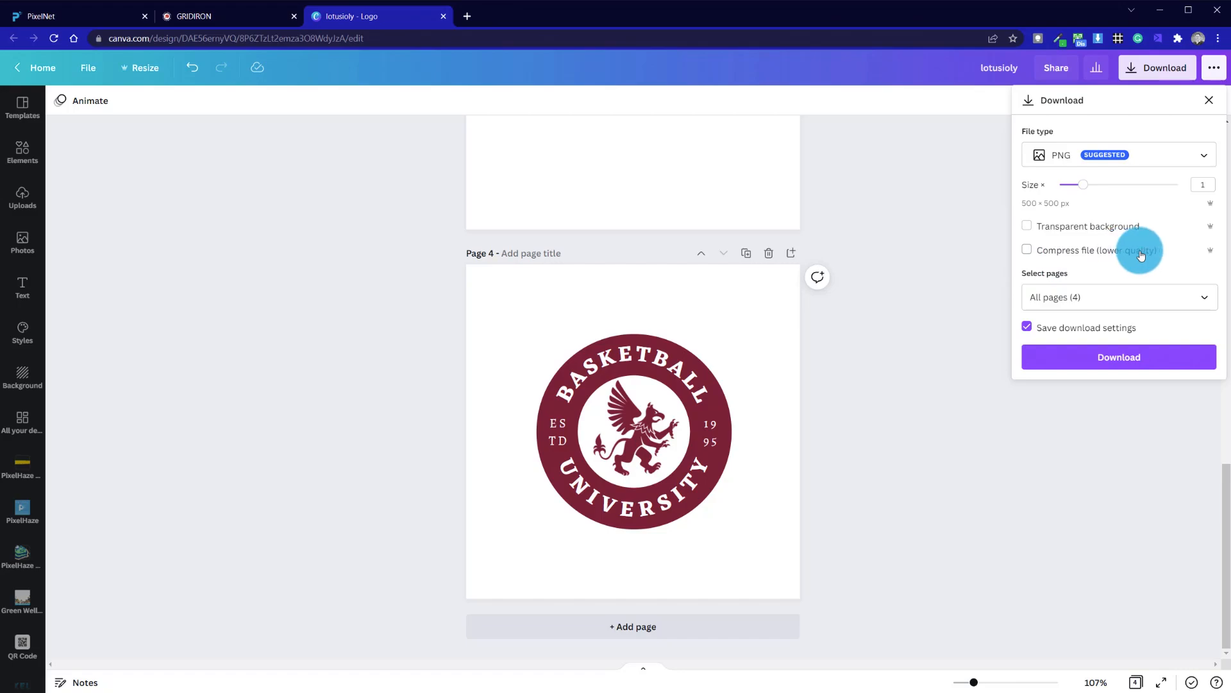
pyautogui.scroll(15, 845, 425)
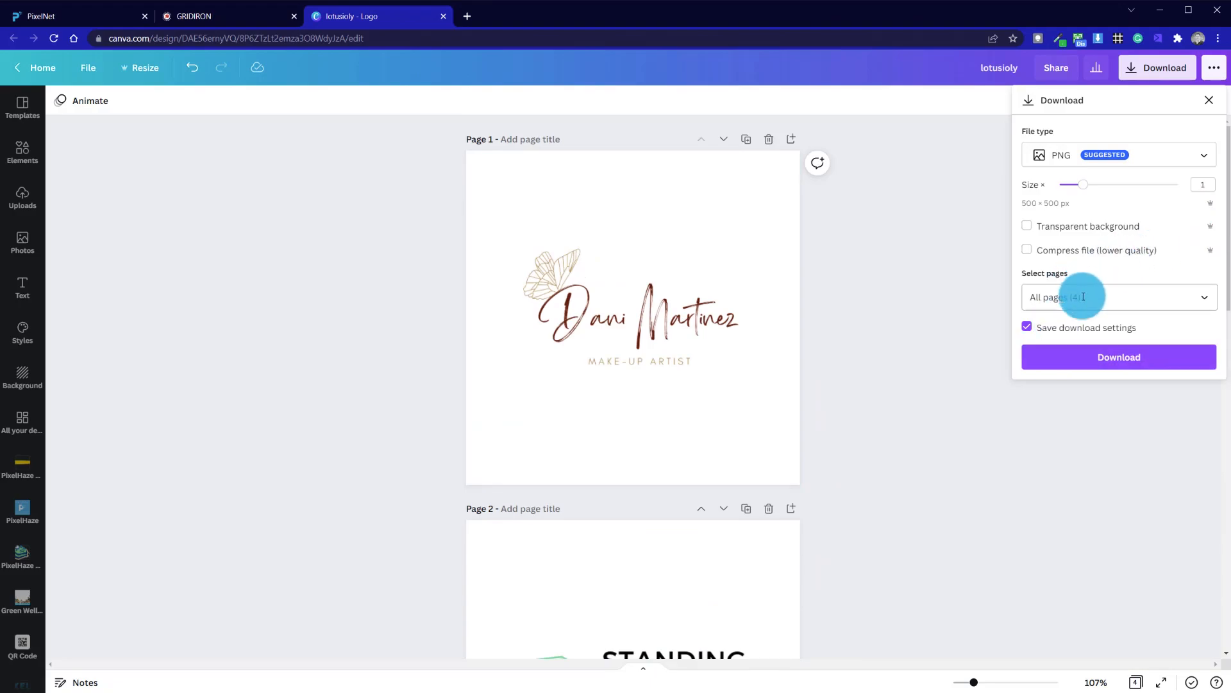
pyautogui.click(1202, 302)
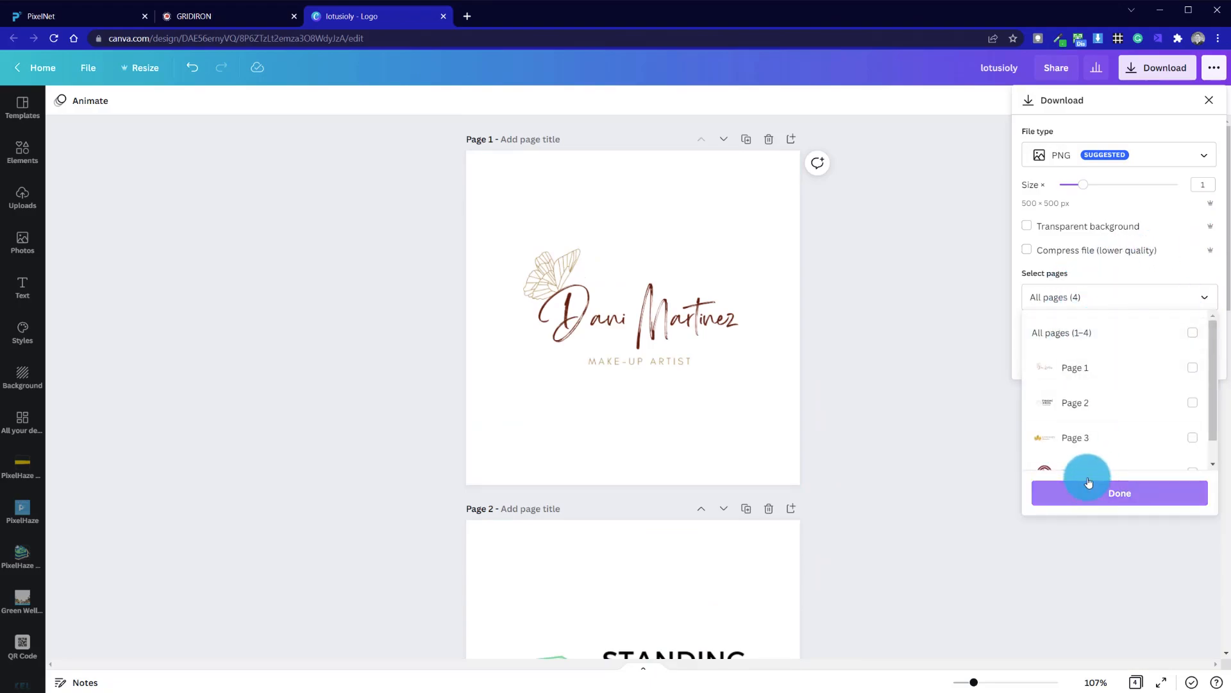
pyautogui.click(1207, 298)
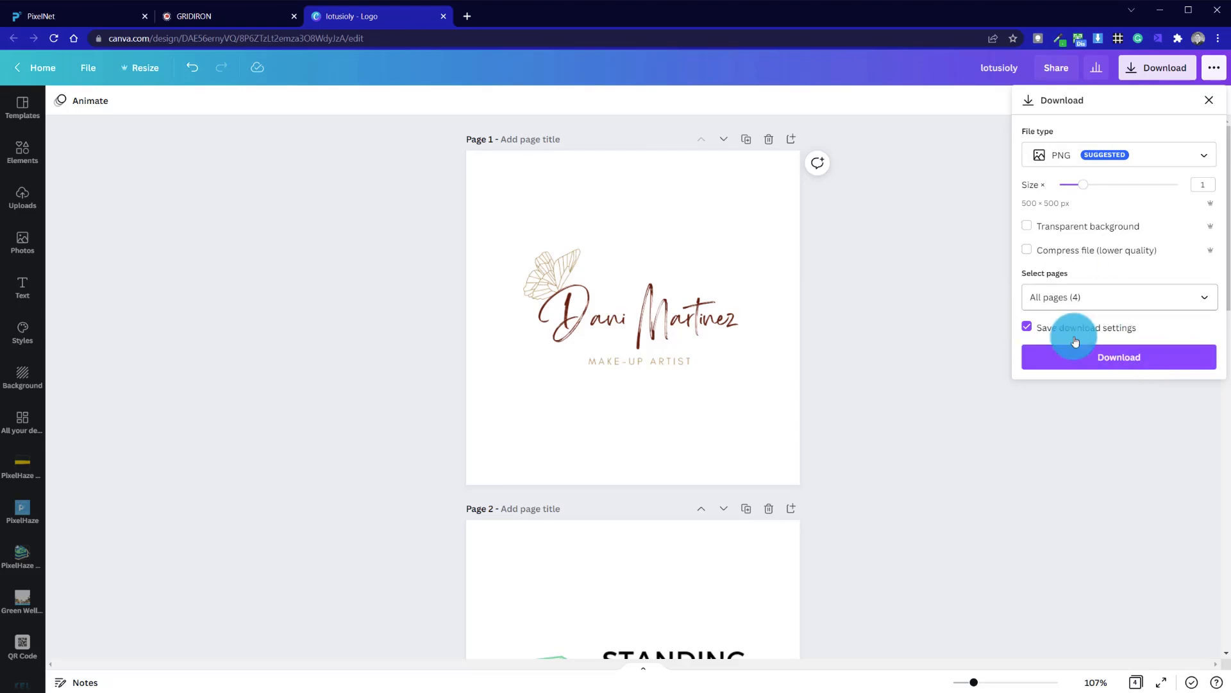
pyautogui.click(1083, 361)
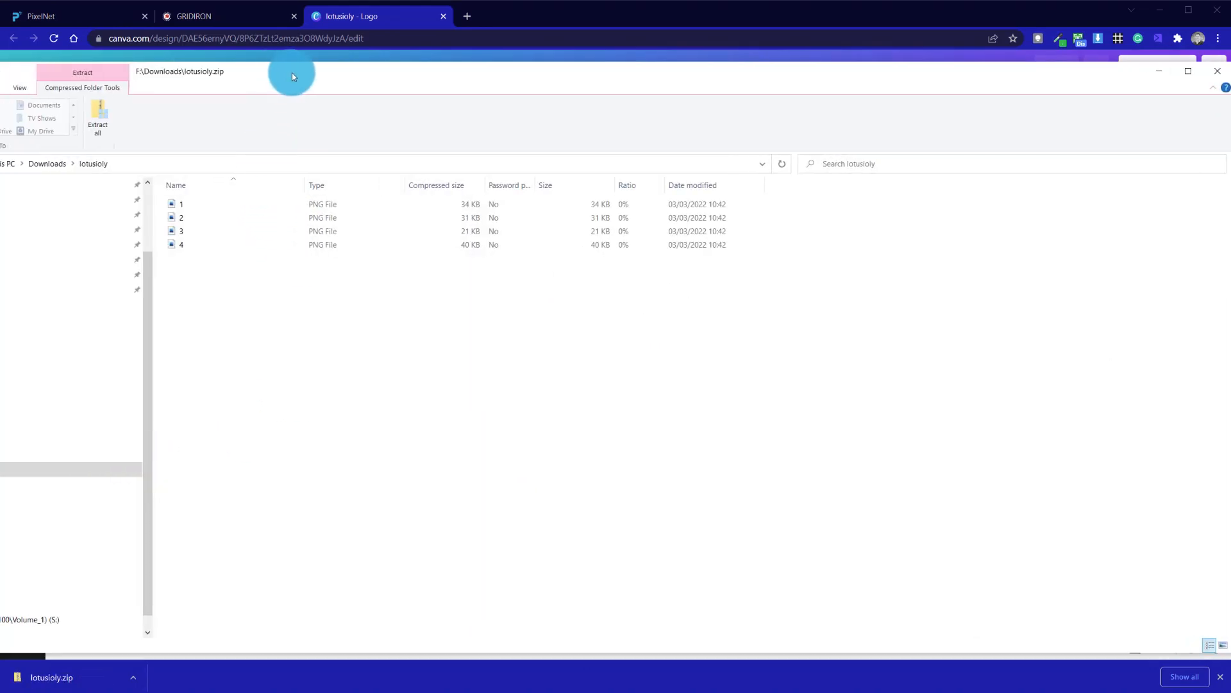
# - Preview a downloaded logo PNG from the lotusioly zip archive, then close it and dismiss the suggestion panel
pyautogui.click(177, 204)
pyautogui.doubleClick(184, 217)
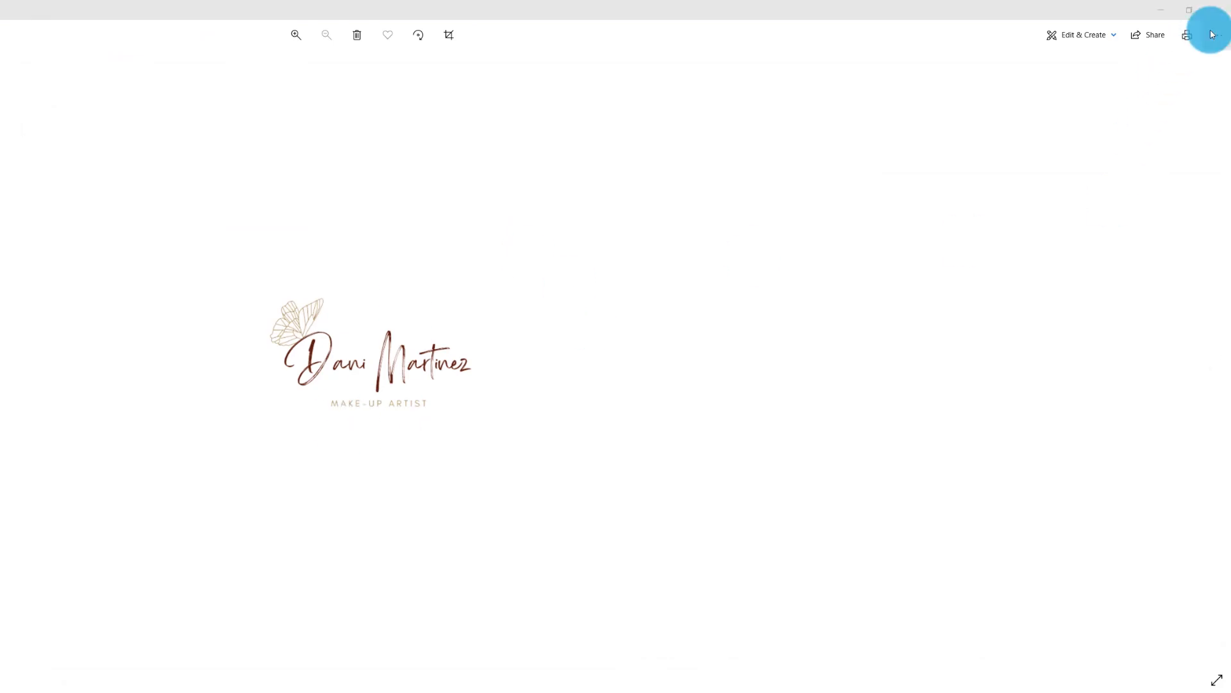
pyautogui.click(1223, 11)
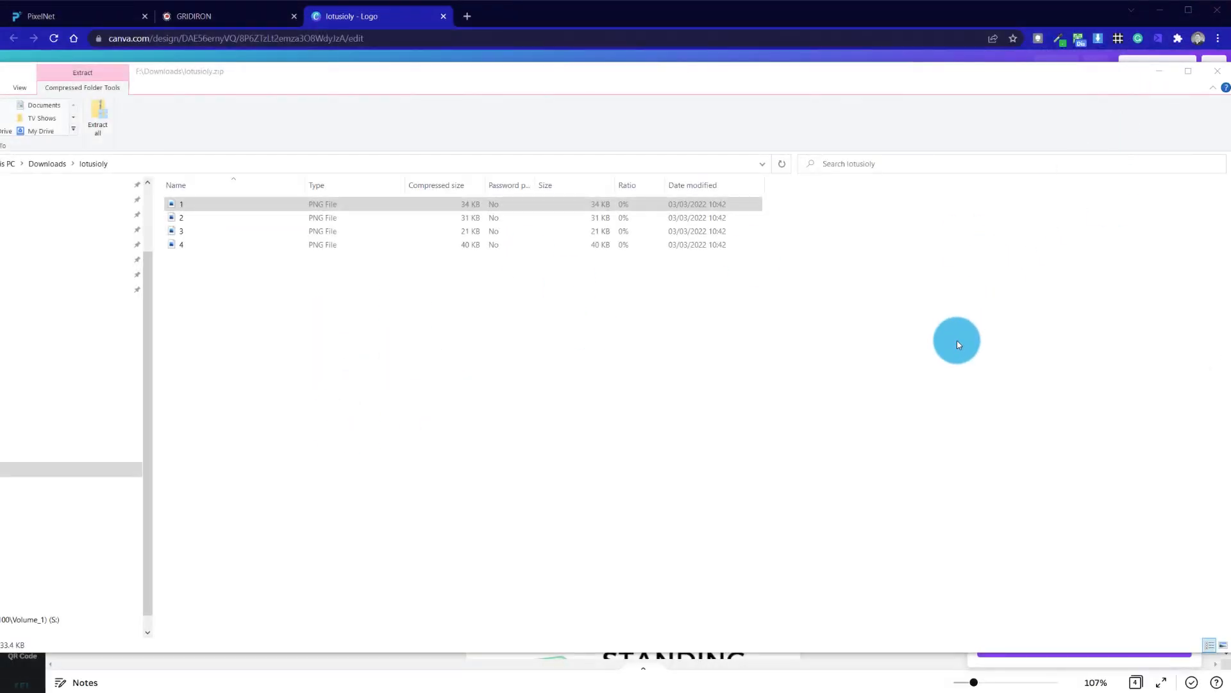
pyautogui.moveTo(1044, 69); pyautogui.dragTo(885, 94)
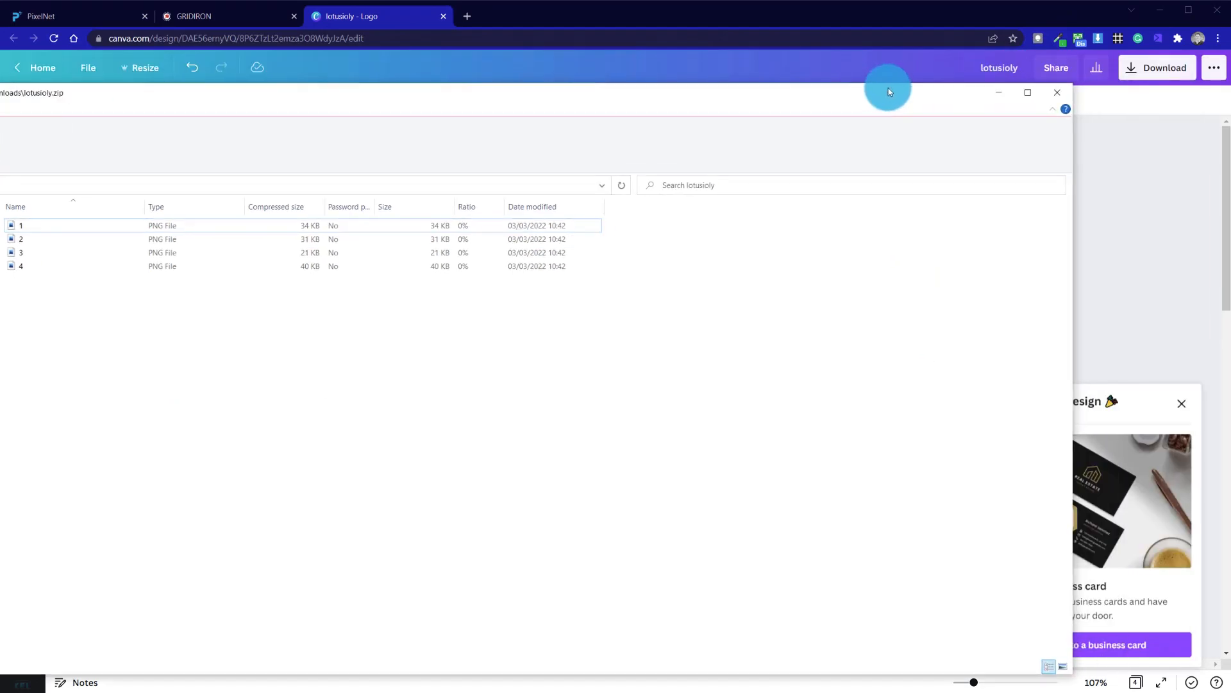
pyautogui.click(1059, 95)
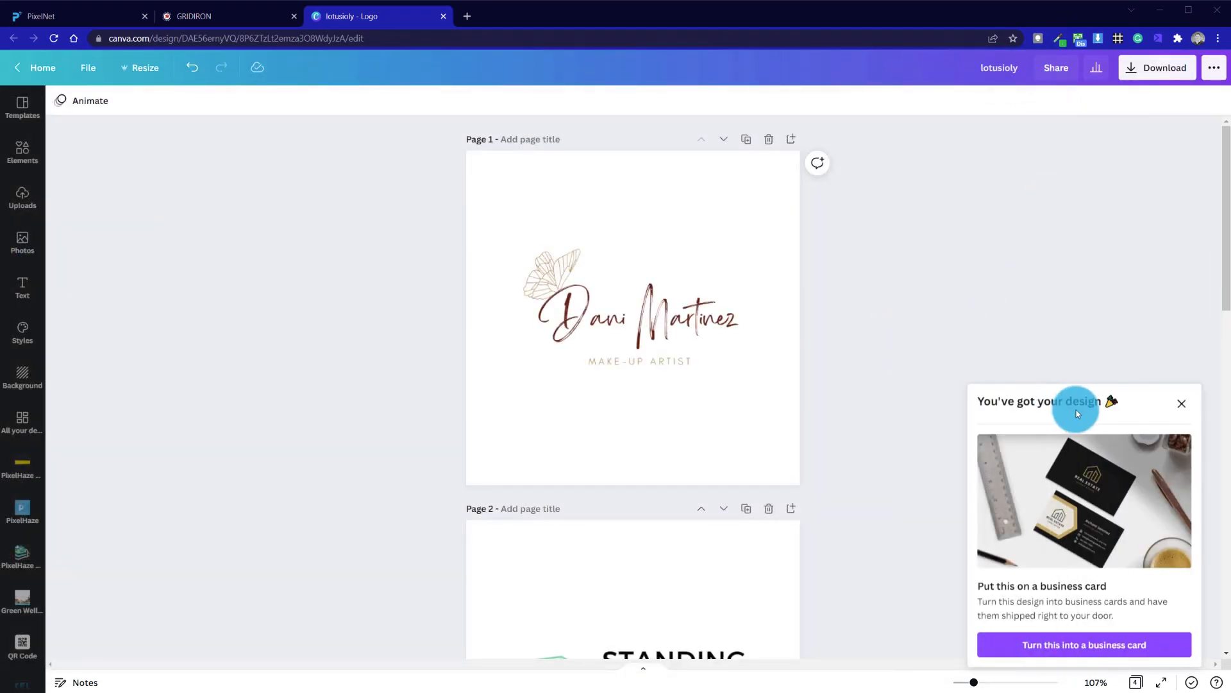
pyautogui.click(1182, 405)
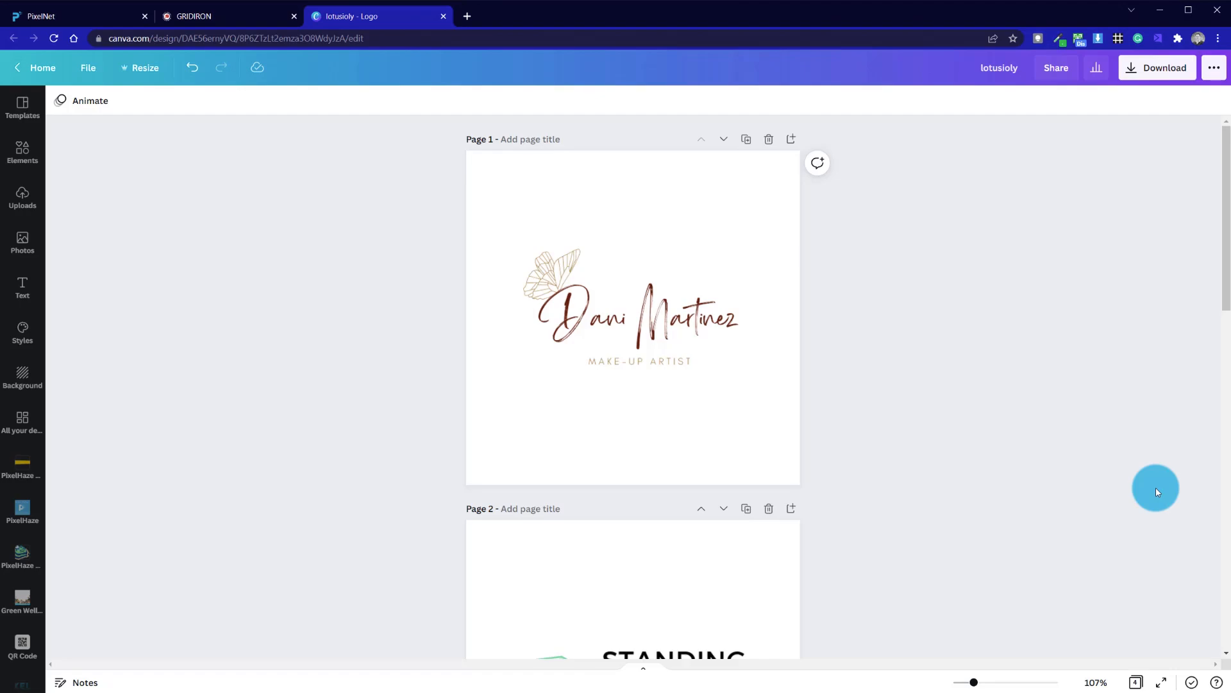
pyautogui.scroll(-15, 932, 382)
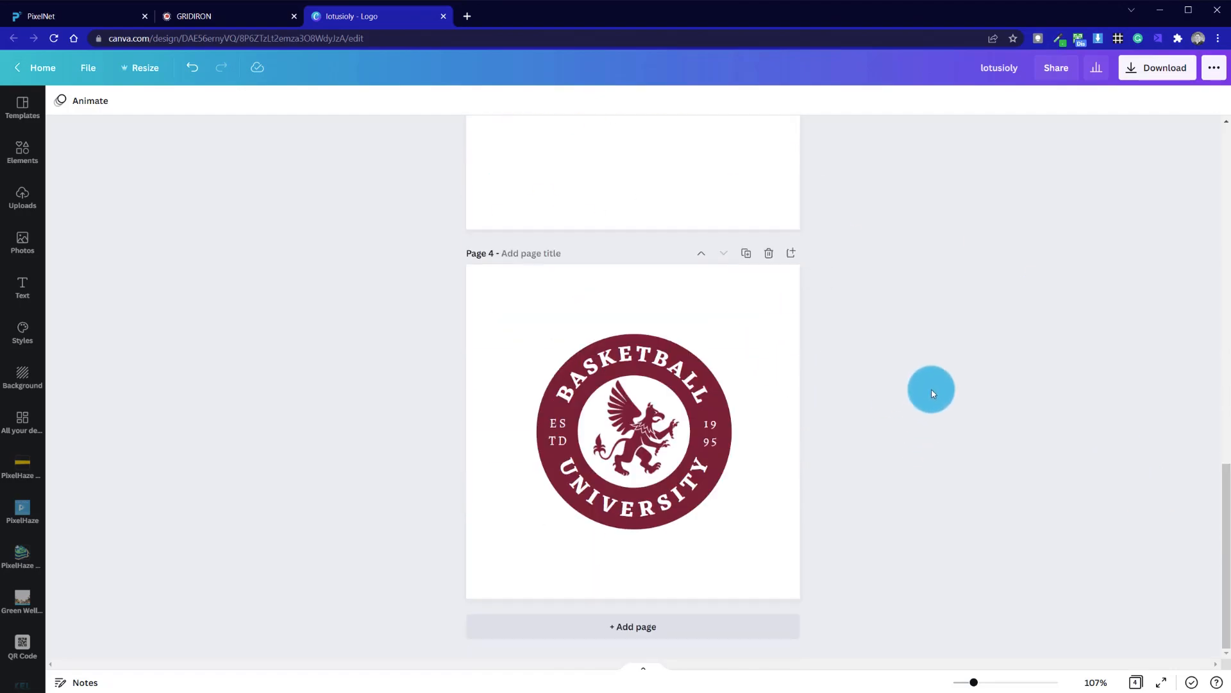
pyautogui.scroll(15, 932, 402)
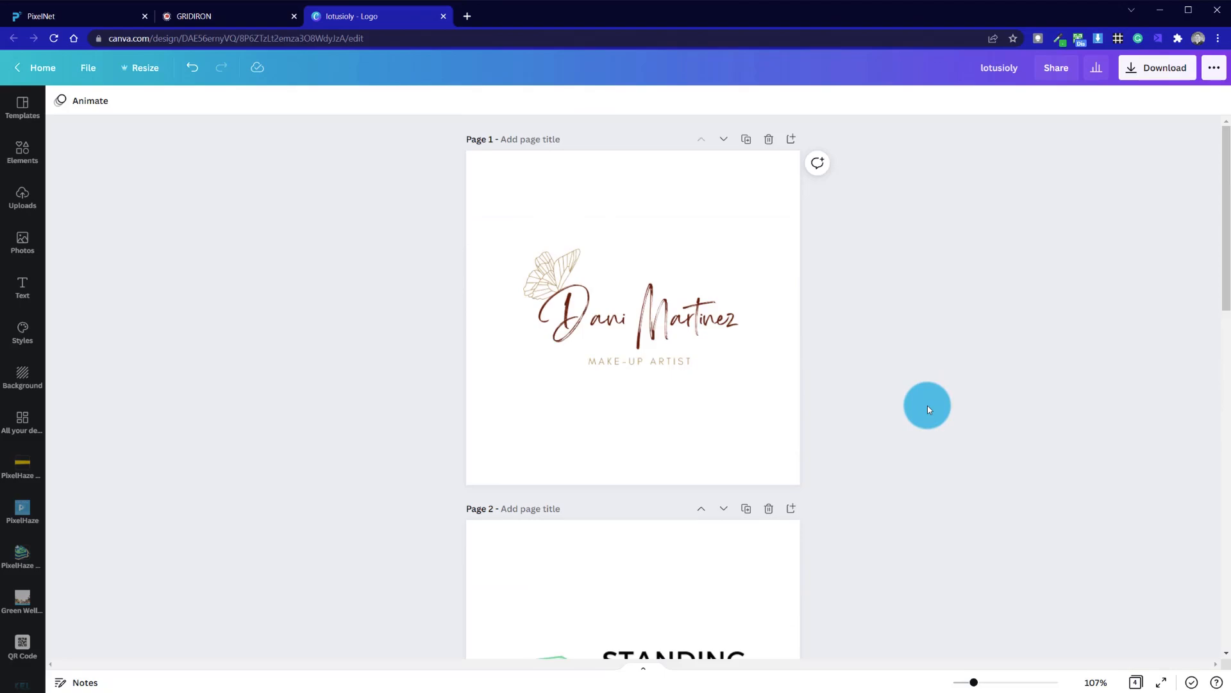
pyautogui.scroll(-5, 927, 408)
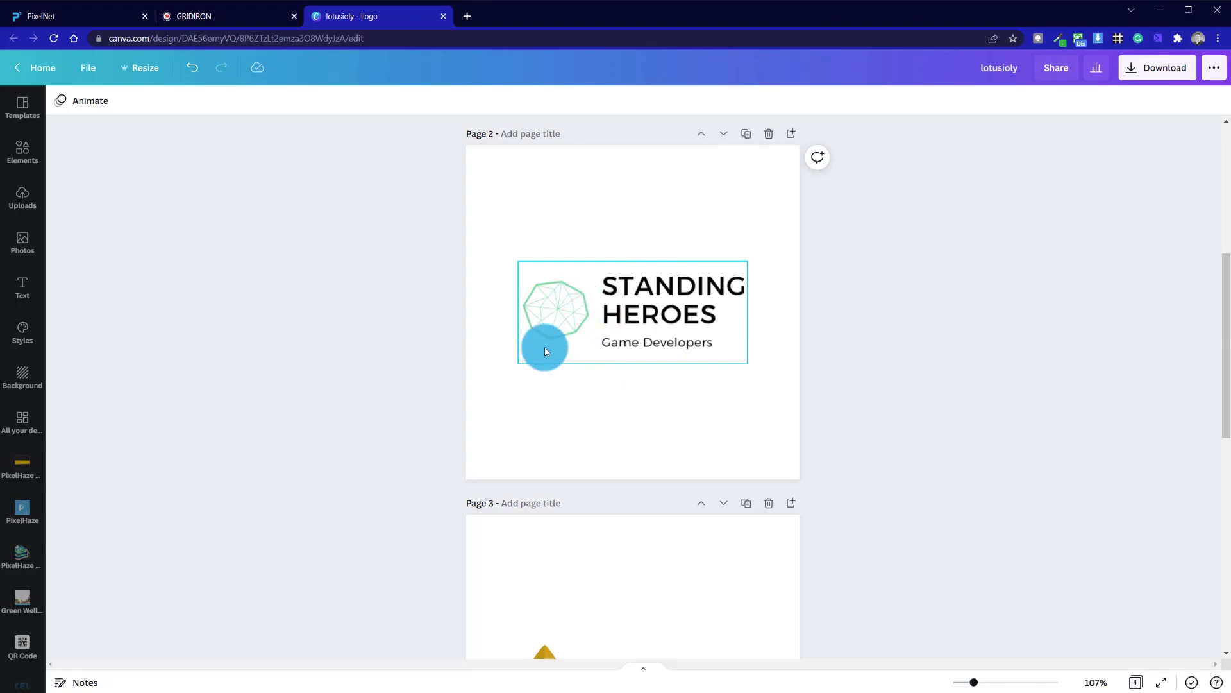
pyautogui.scroll(-5, 492, 510)
pyautogui.scroll(10, 491, 509)
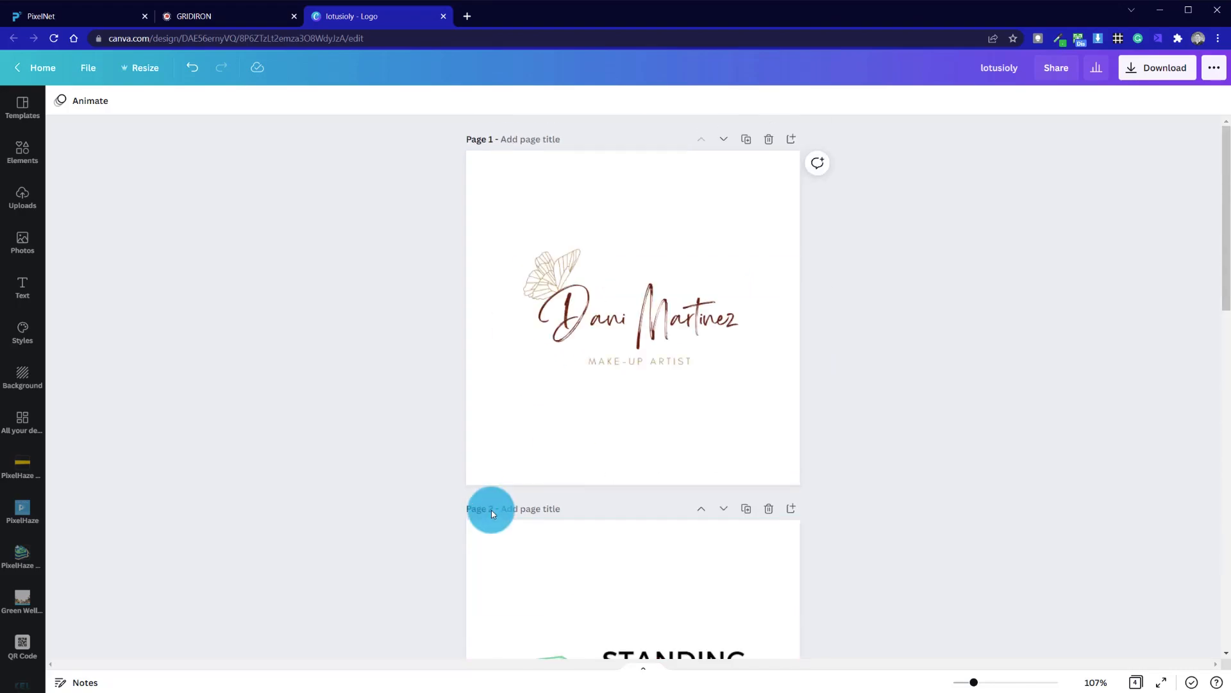